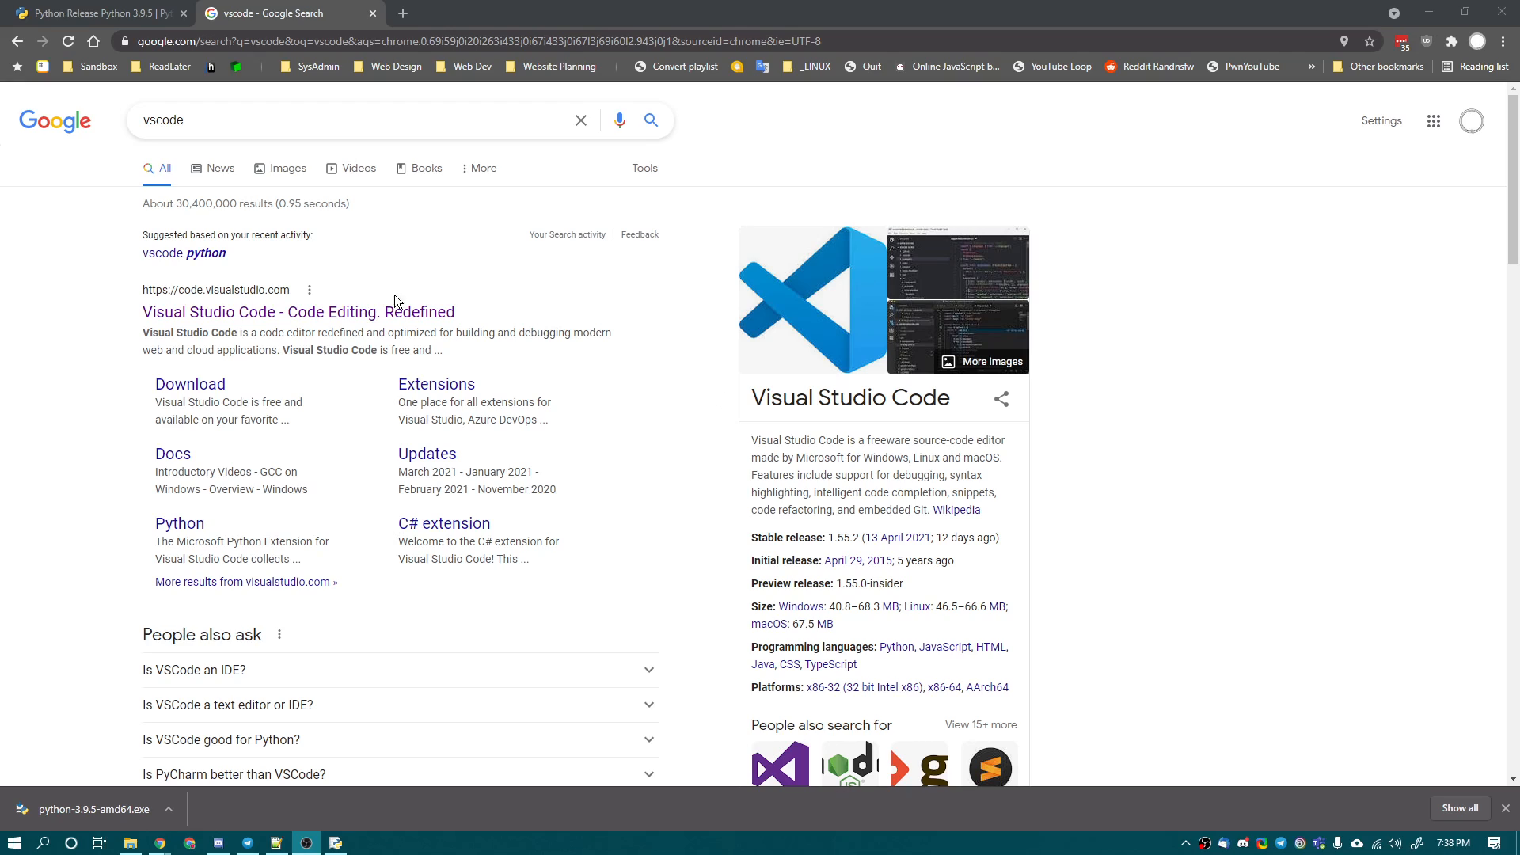
Open the official Visual Studio Code site from the search results and download the stable build for Windows.
{"action": "left_click", "coordinate": [237, 119]}
{"action": "double_click", "coordinate": [162, 119]}
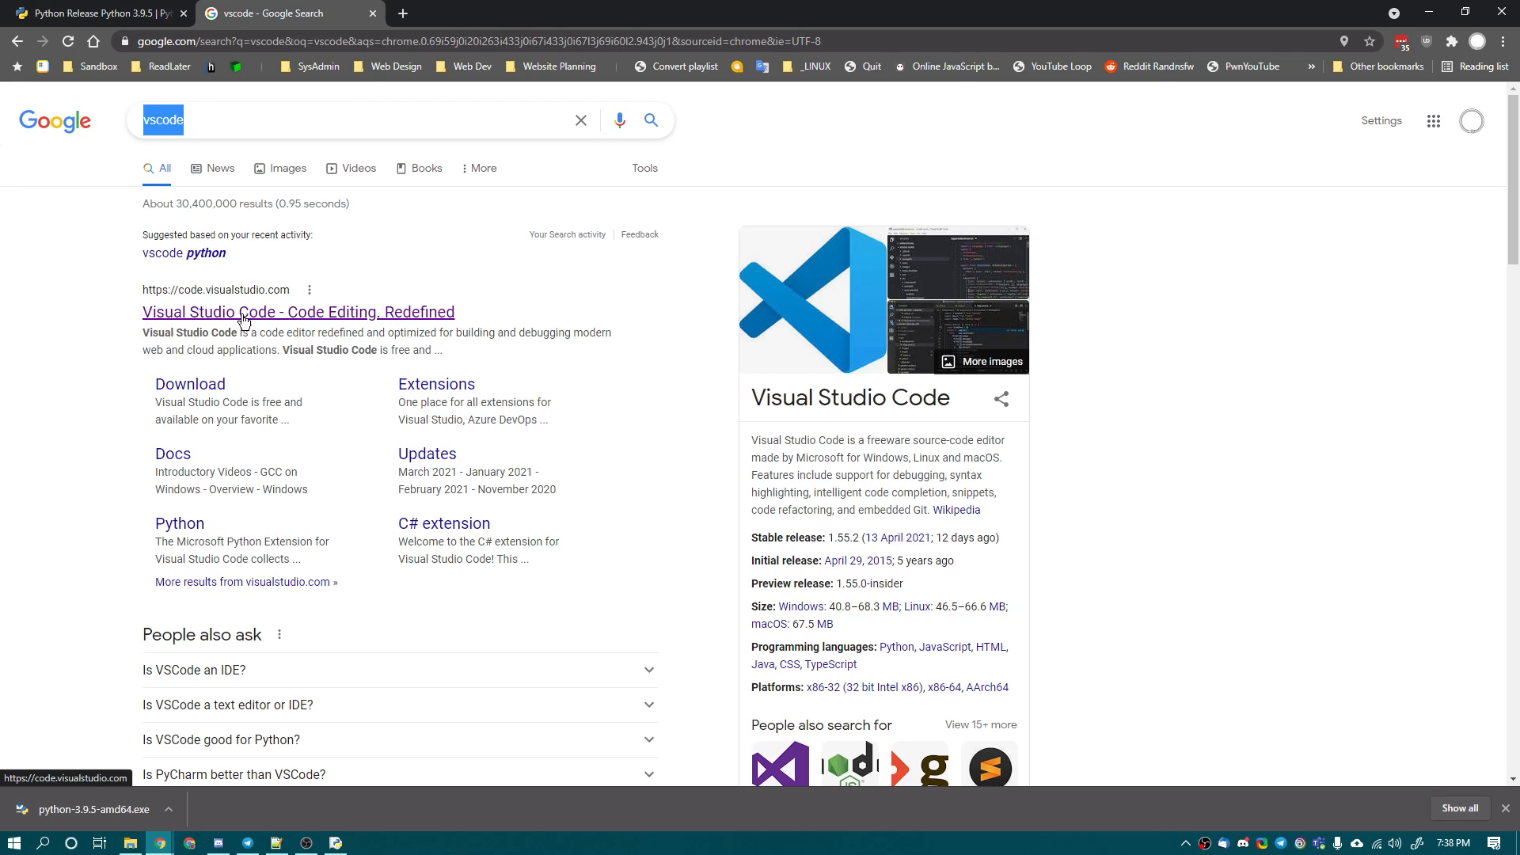
{"action": "left_click", "coordinate": [295, 315]}
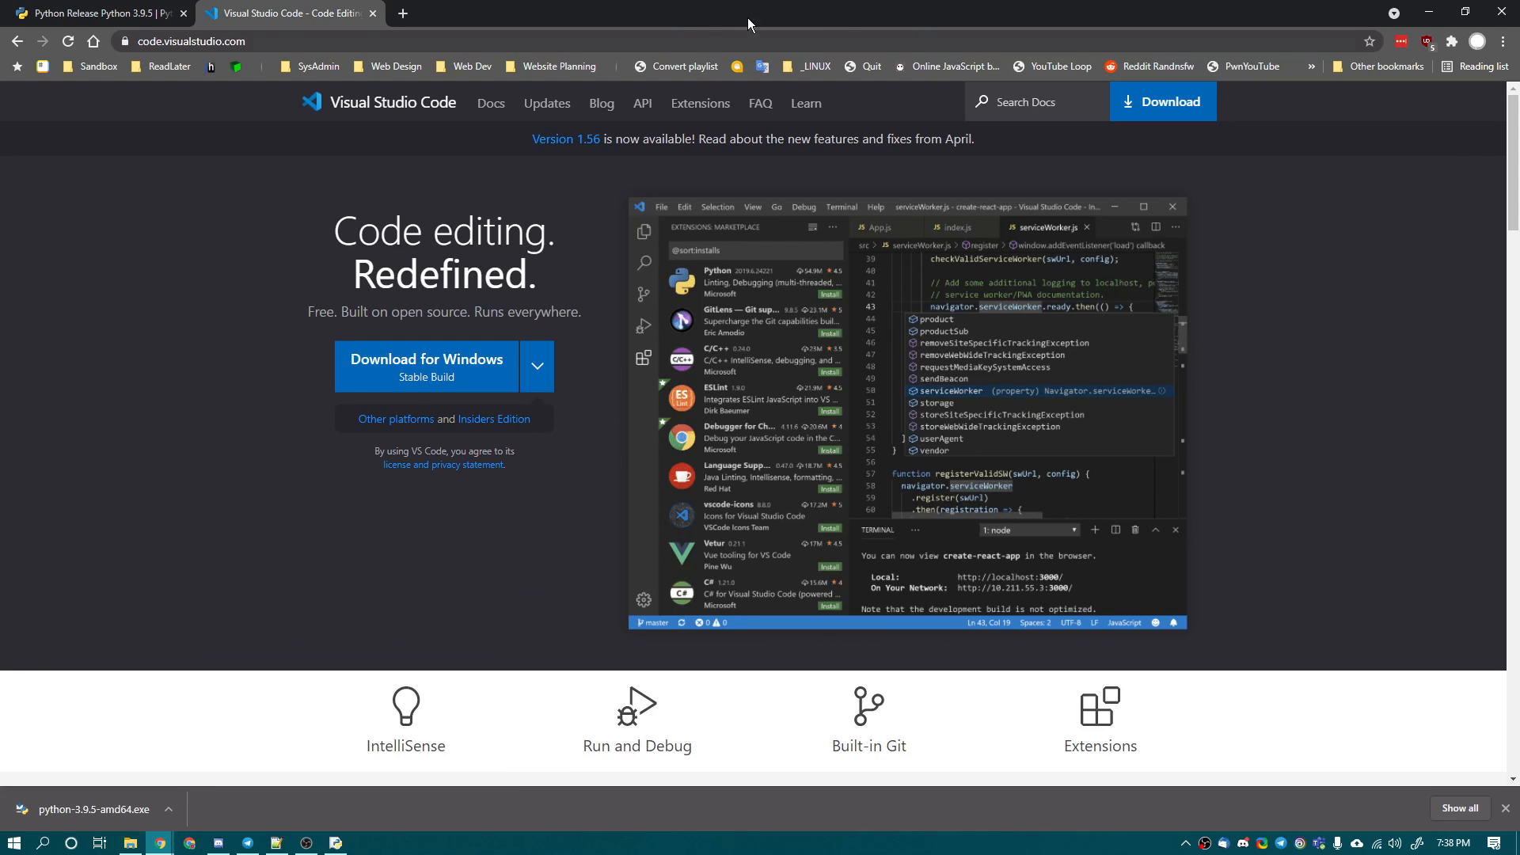
{"action": "left_click", "coordinate": [535, 369]}
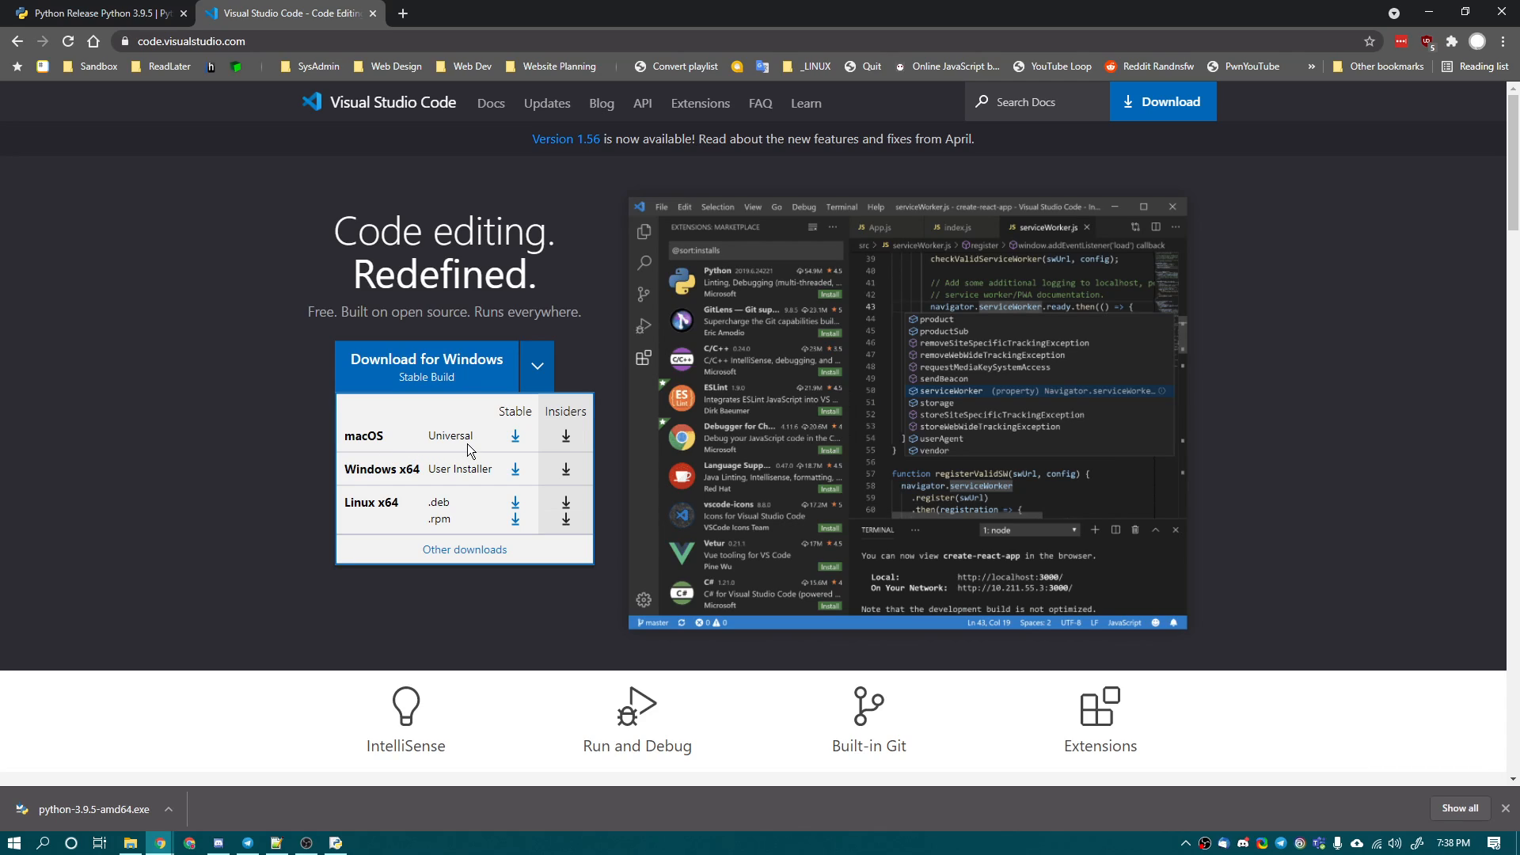
{"action": "left_click", "coordinate": [546, 379]}
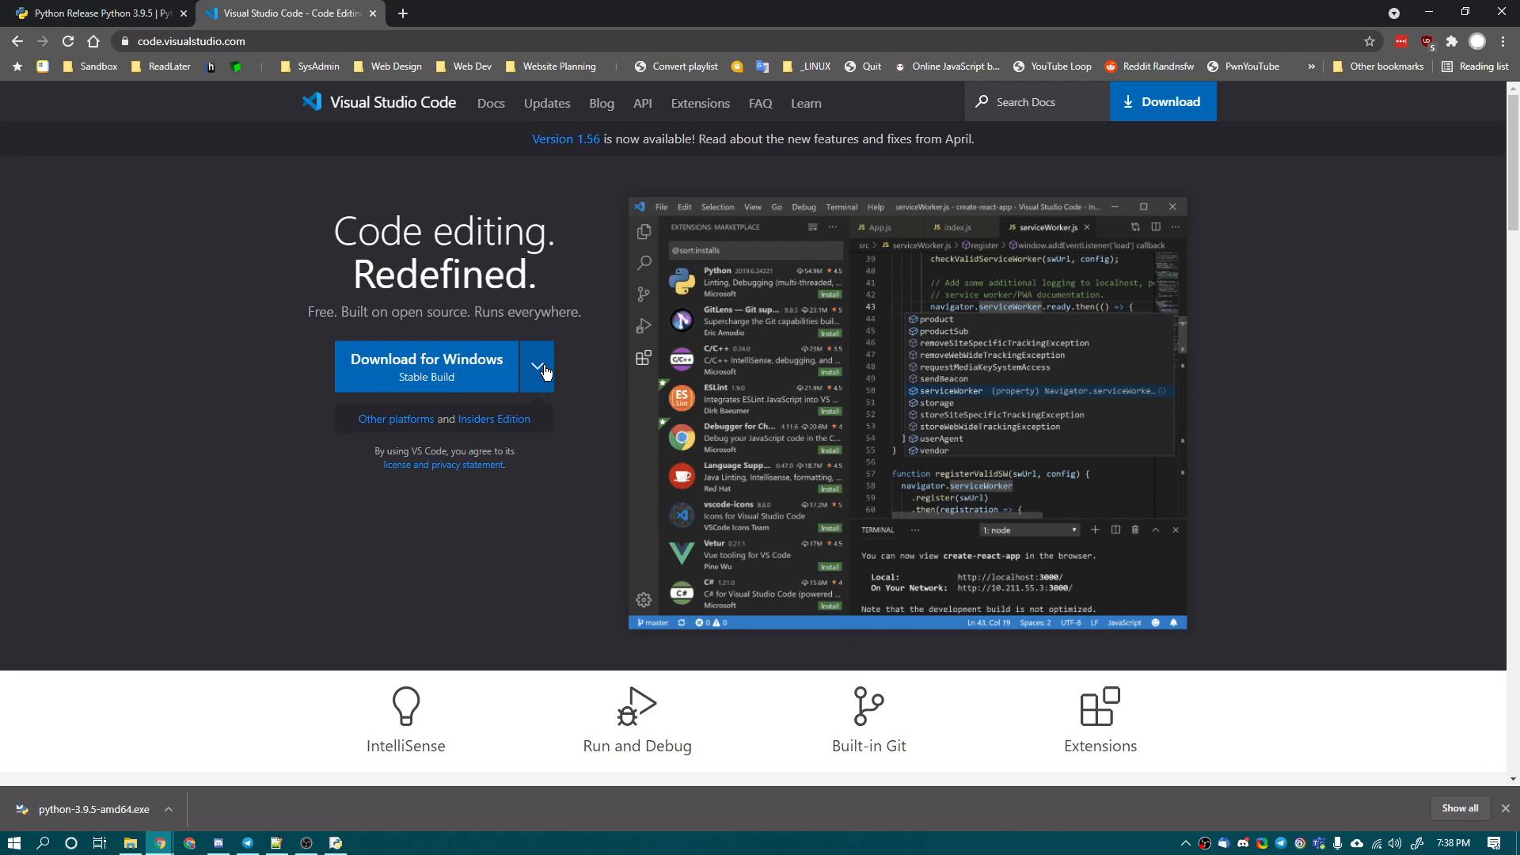
{"action": "left_click", "coordinate": [475, 382]}
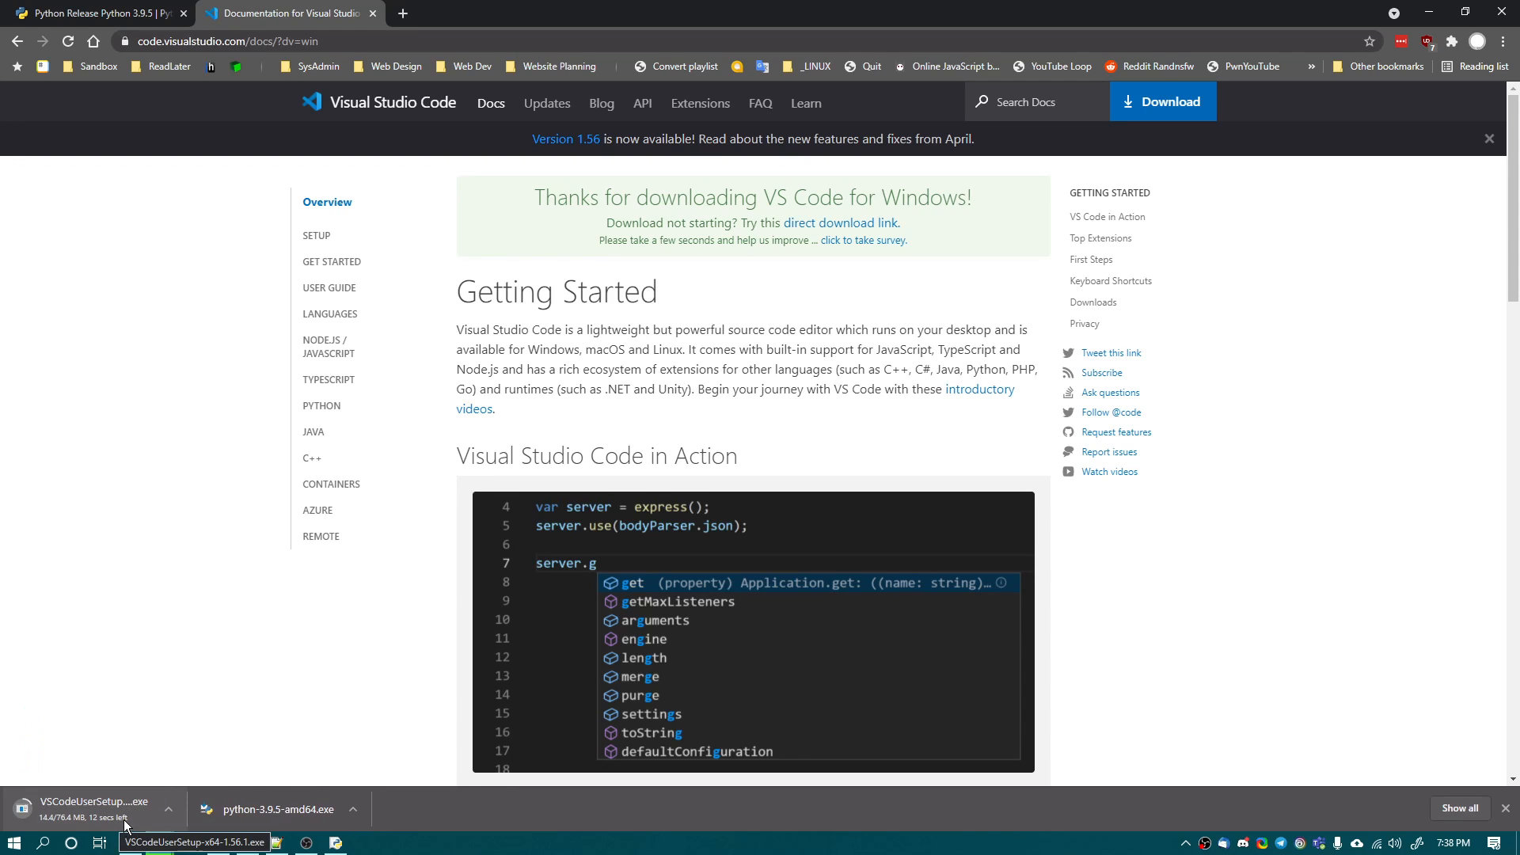
Run VSCodeUserSetup-x64-1.56.1.exe from the vscode downloads folder, accept the license agreement and keep the default destination and Start Menu folders.
{"action": "left_click", "coordinate": [131, 842]}
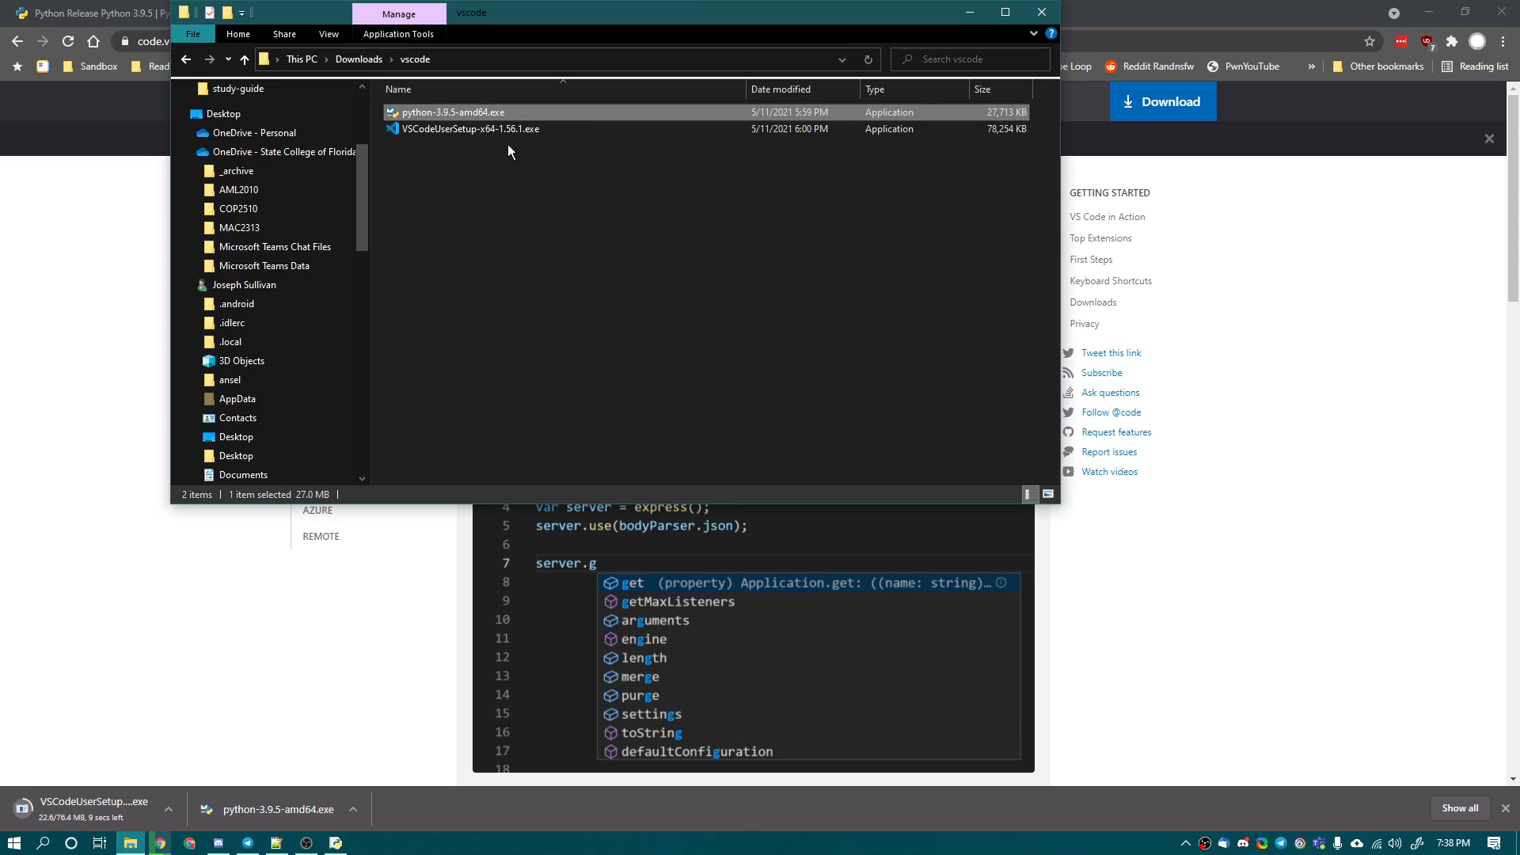
{"action": "left_click", "coordinate": [525, 130]}
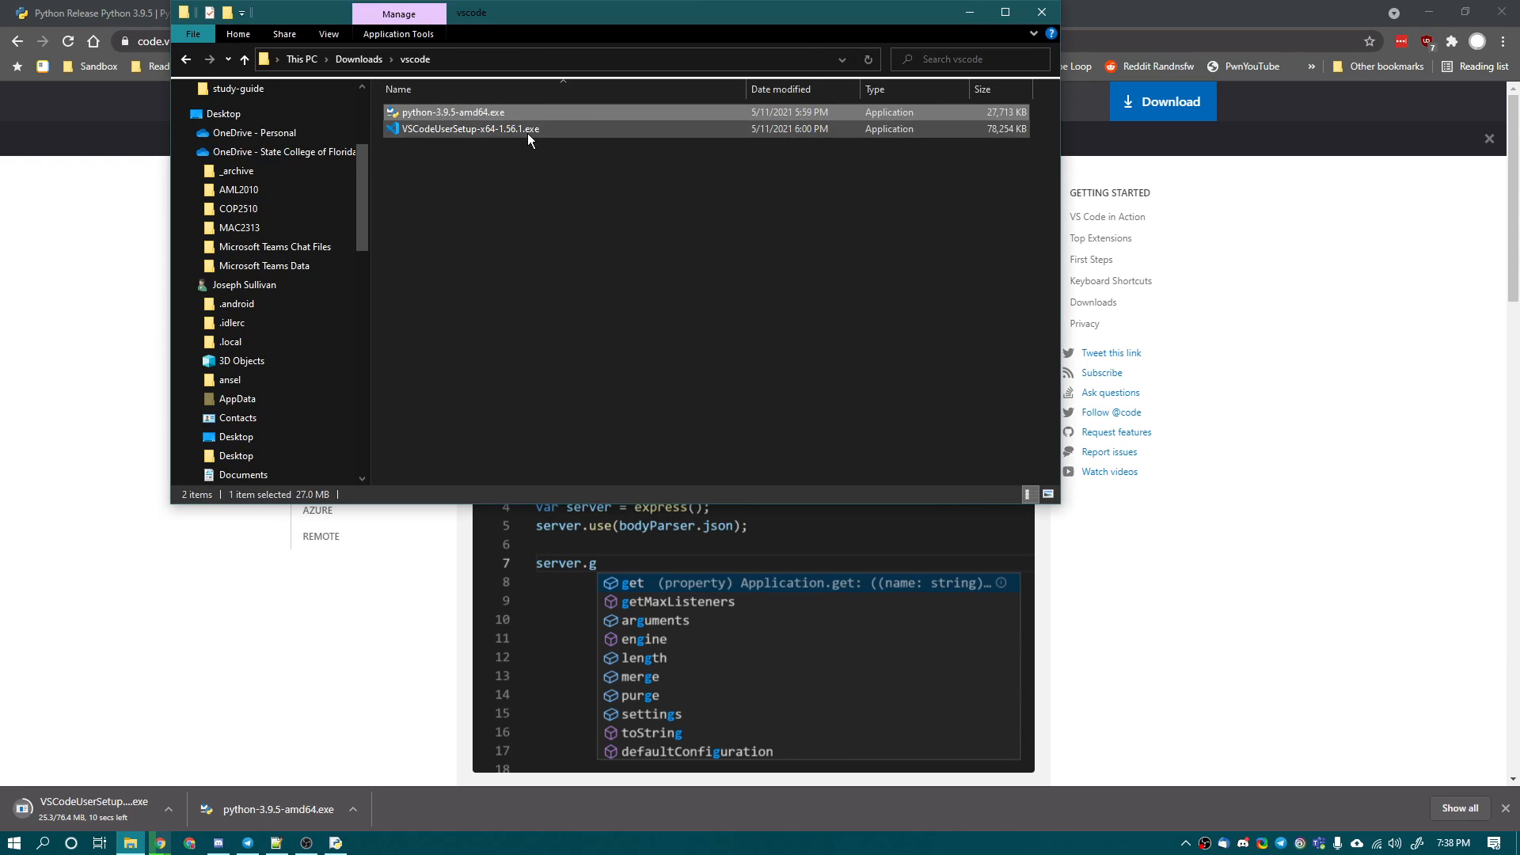
{"action": "double_click", "coordinate": [594, 130]}
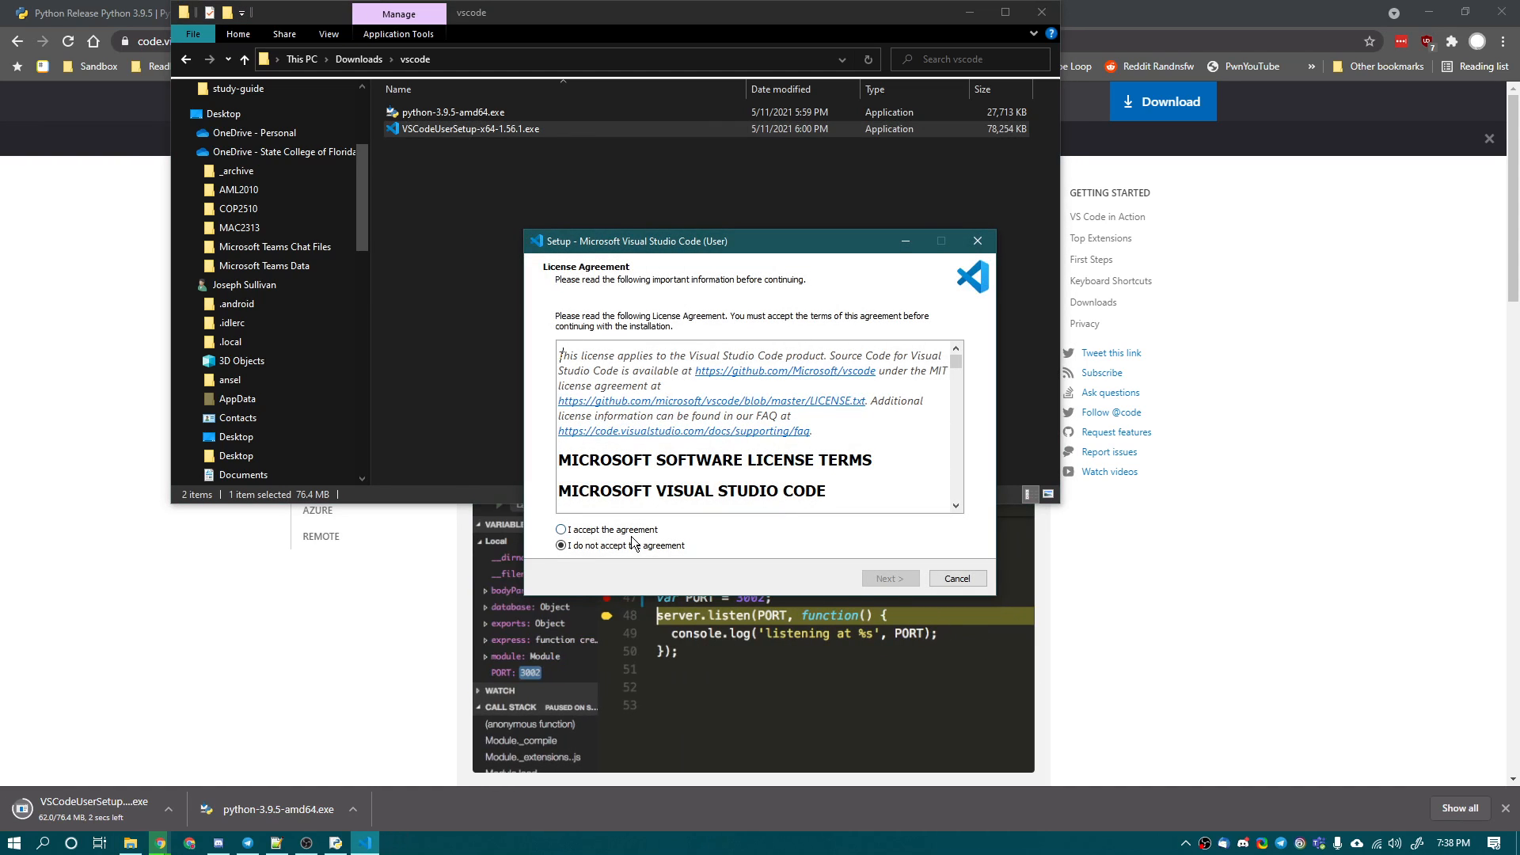
{"action": "left_click", "coordinate": [633, 530]}
{"action": "left_click", "coordinate": [888, 579]}
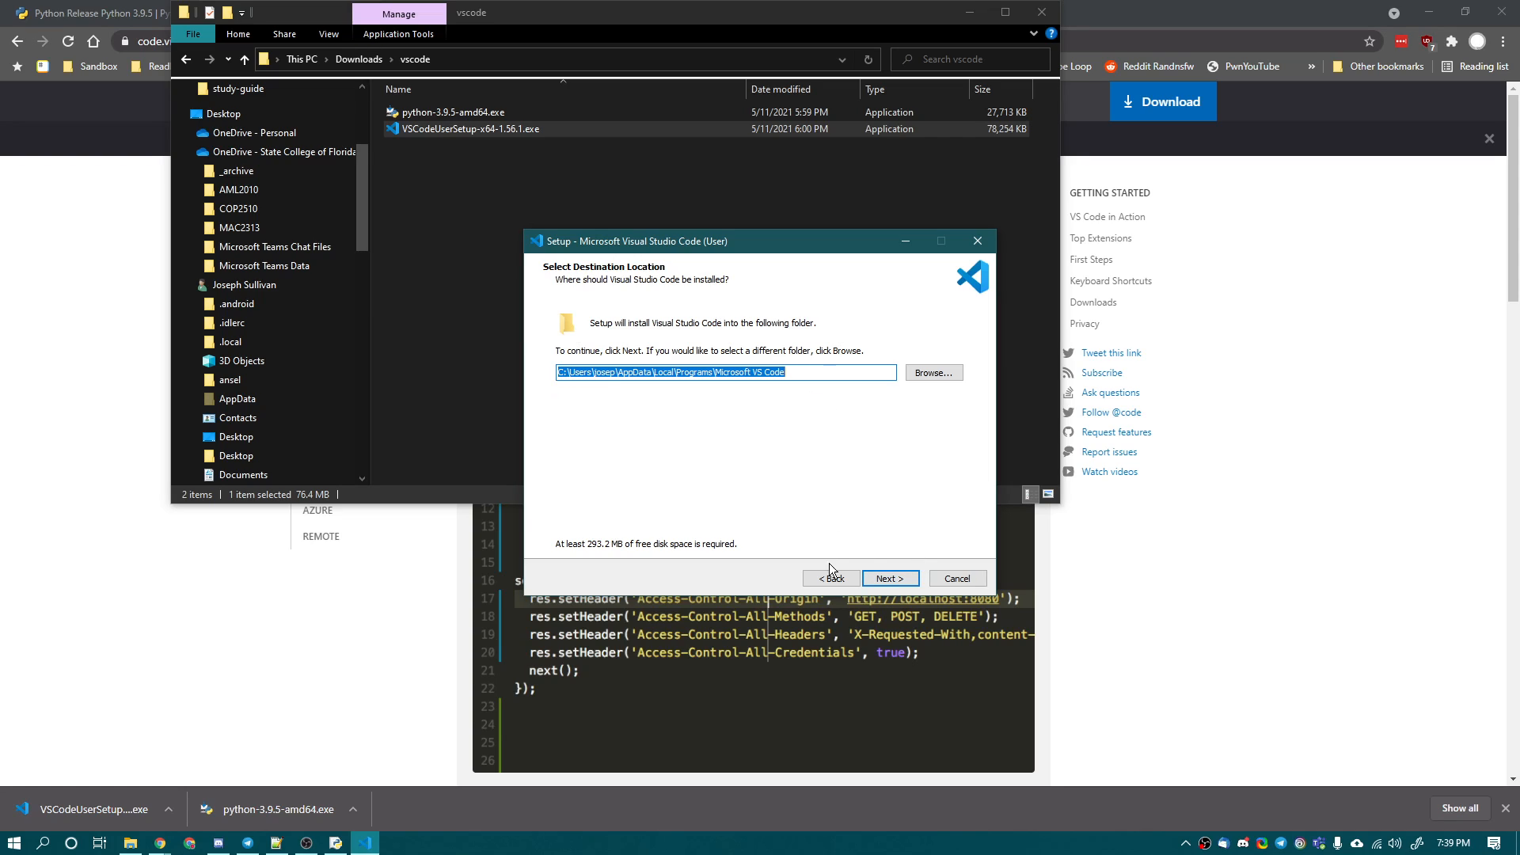
{"action": "left_click", "coordinate": [890, 580]}
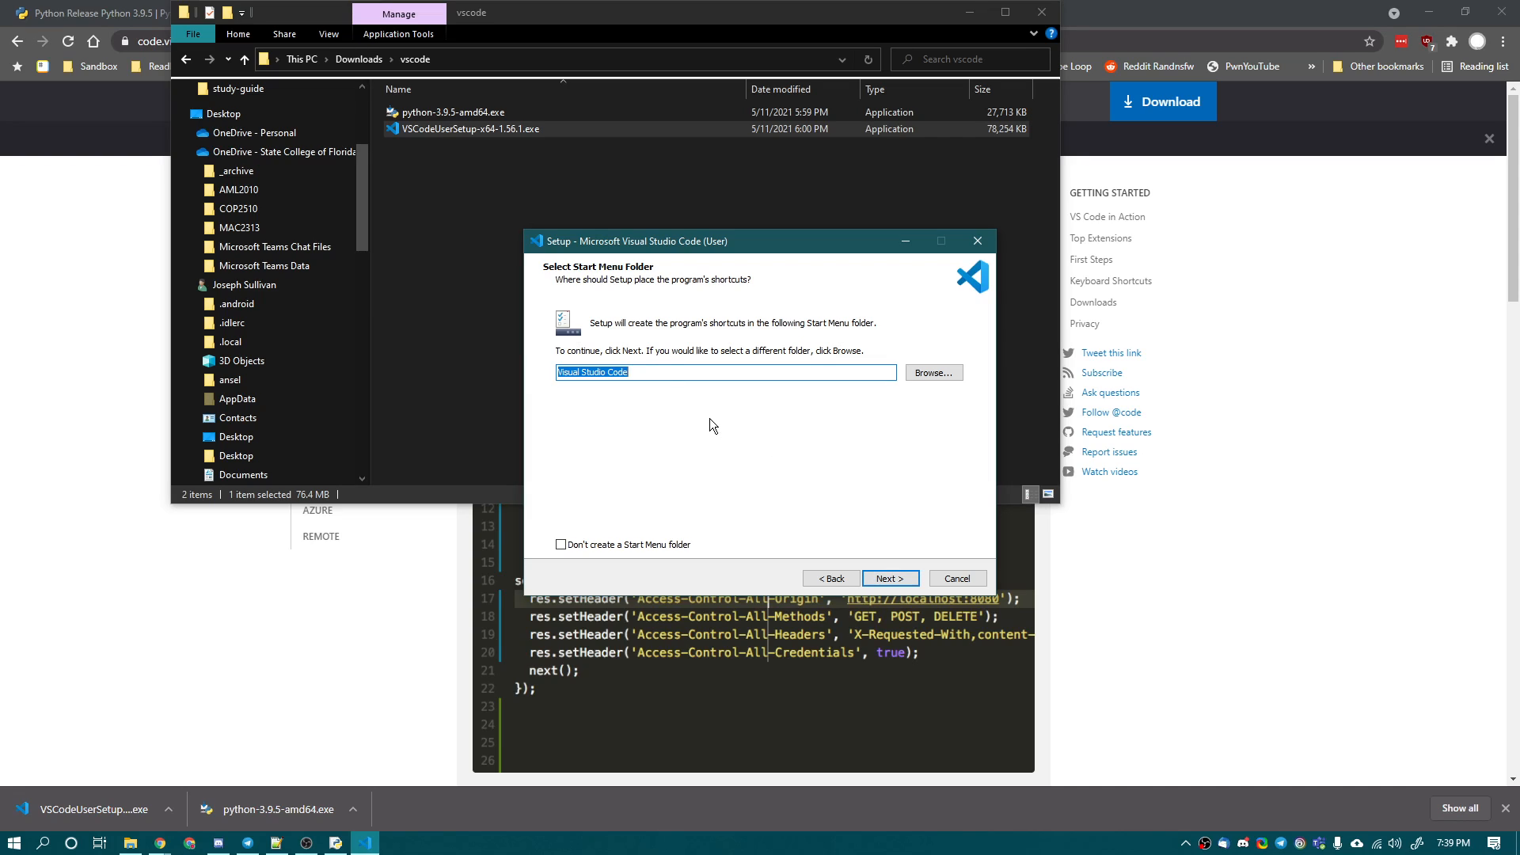
{"action": "left_click", "coordinate": [900, 582]}
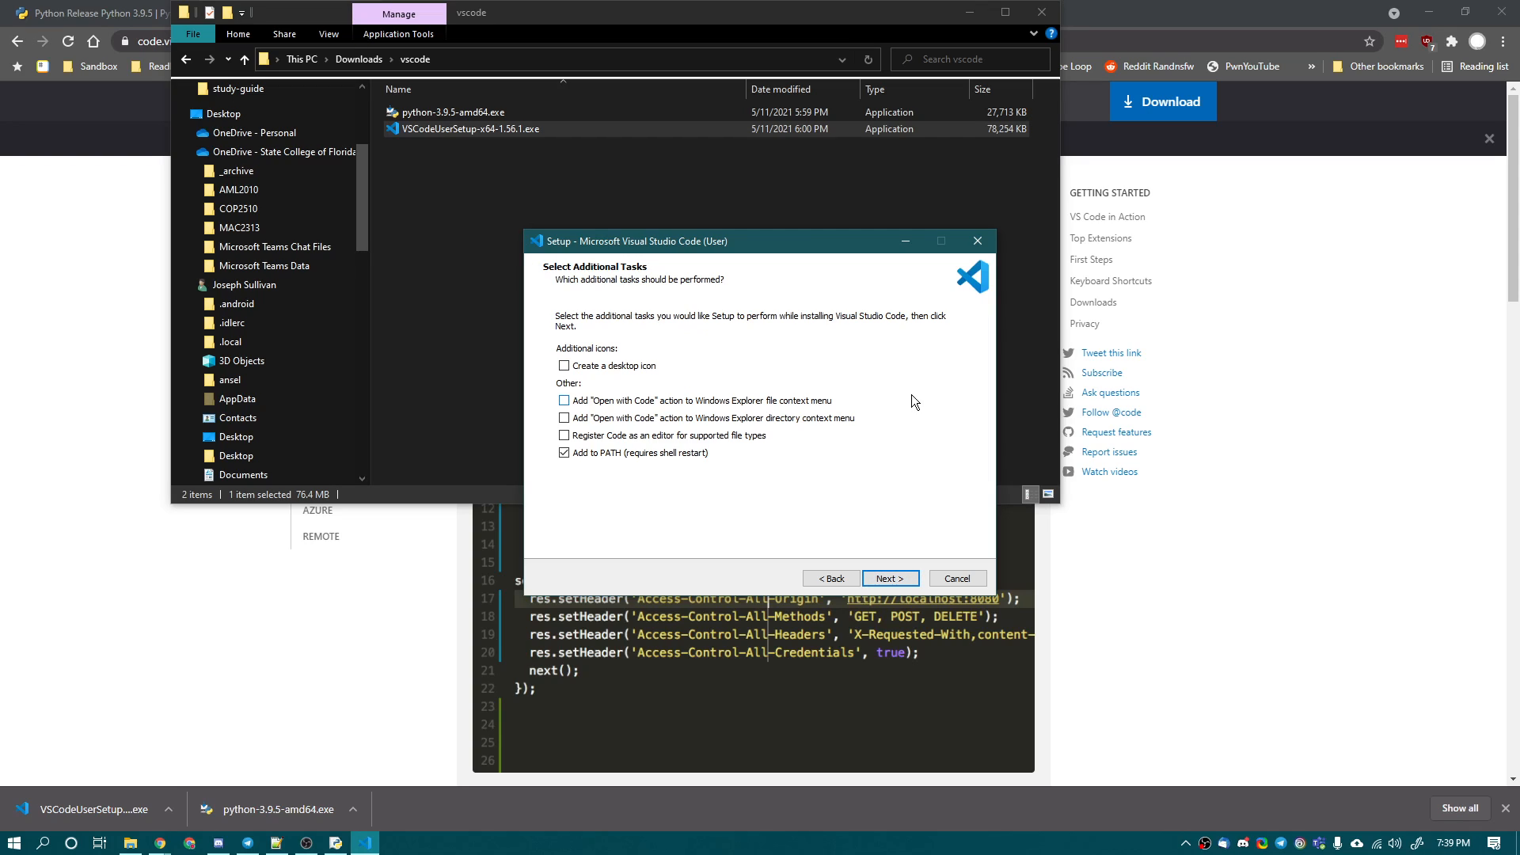
Enable registering Code as an editor for supported file types and creating a desktop icon, and install Visual Studio Code.
{"action": "left_click", "coordinate": [745, 442]}
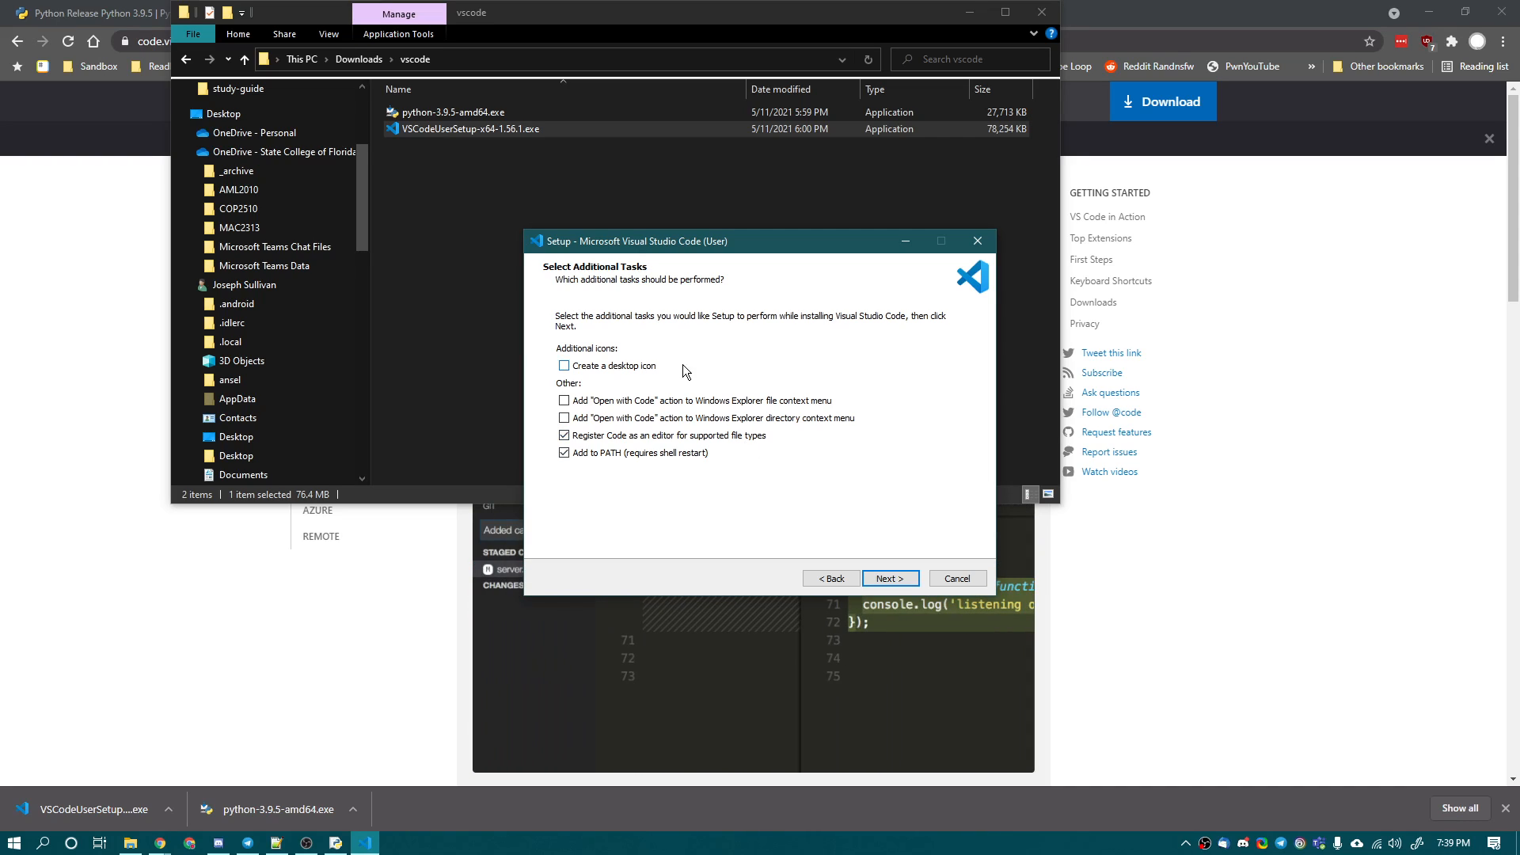
{"action": "left_click", "coordinate": [646, 370]}
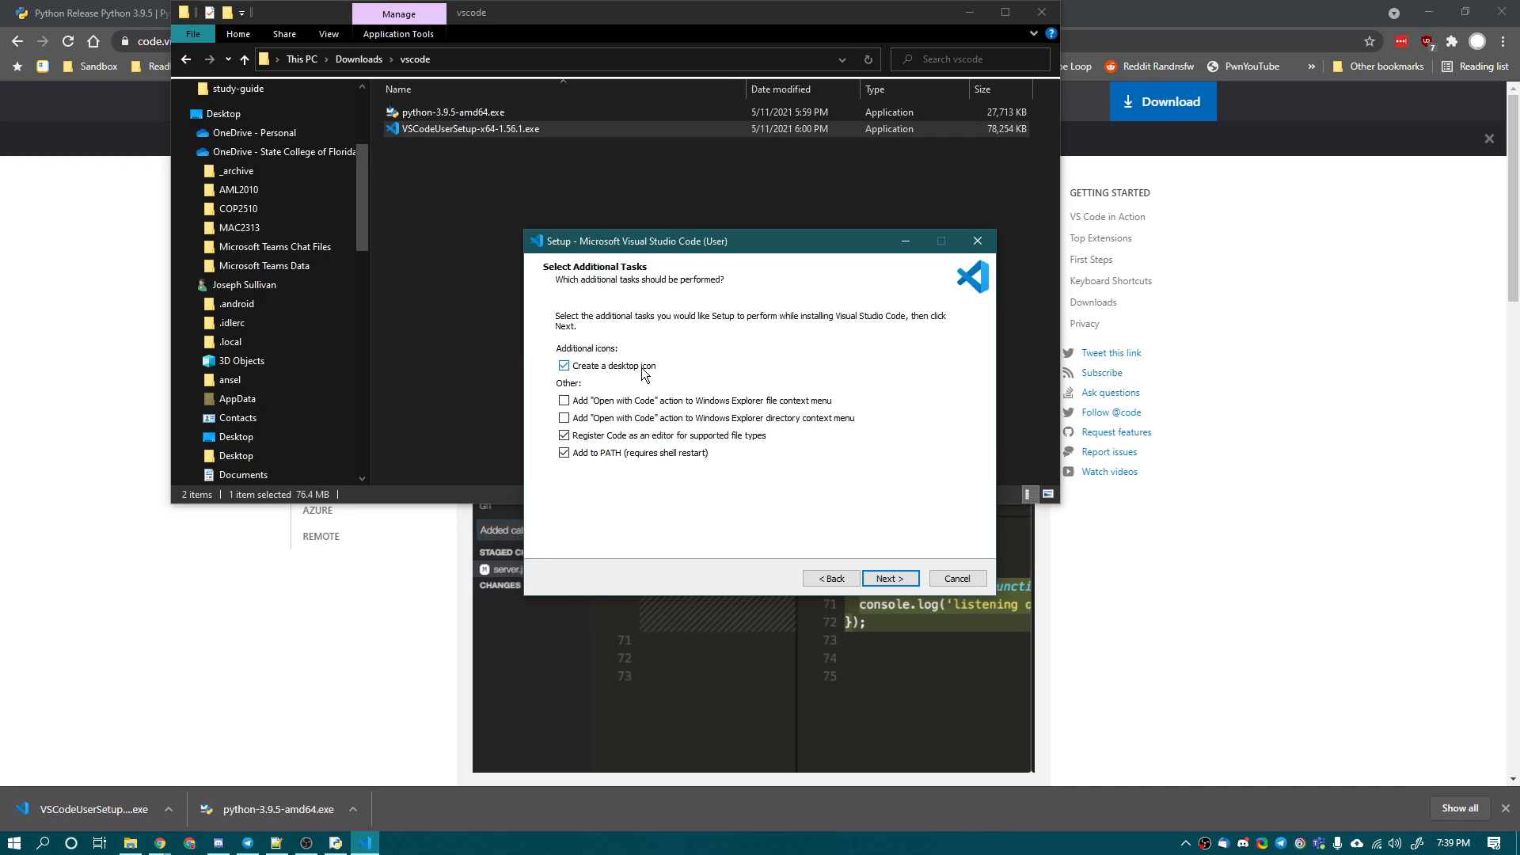
{"action": "left_click", "coordinate": [894, 579]}
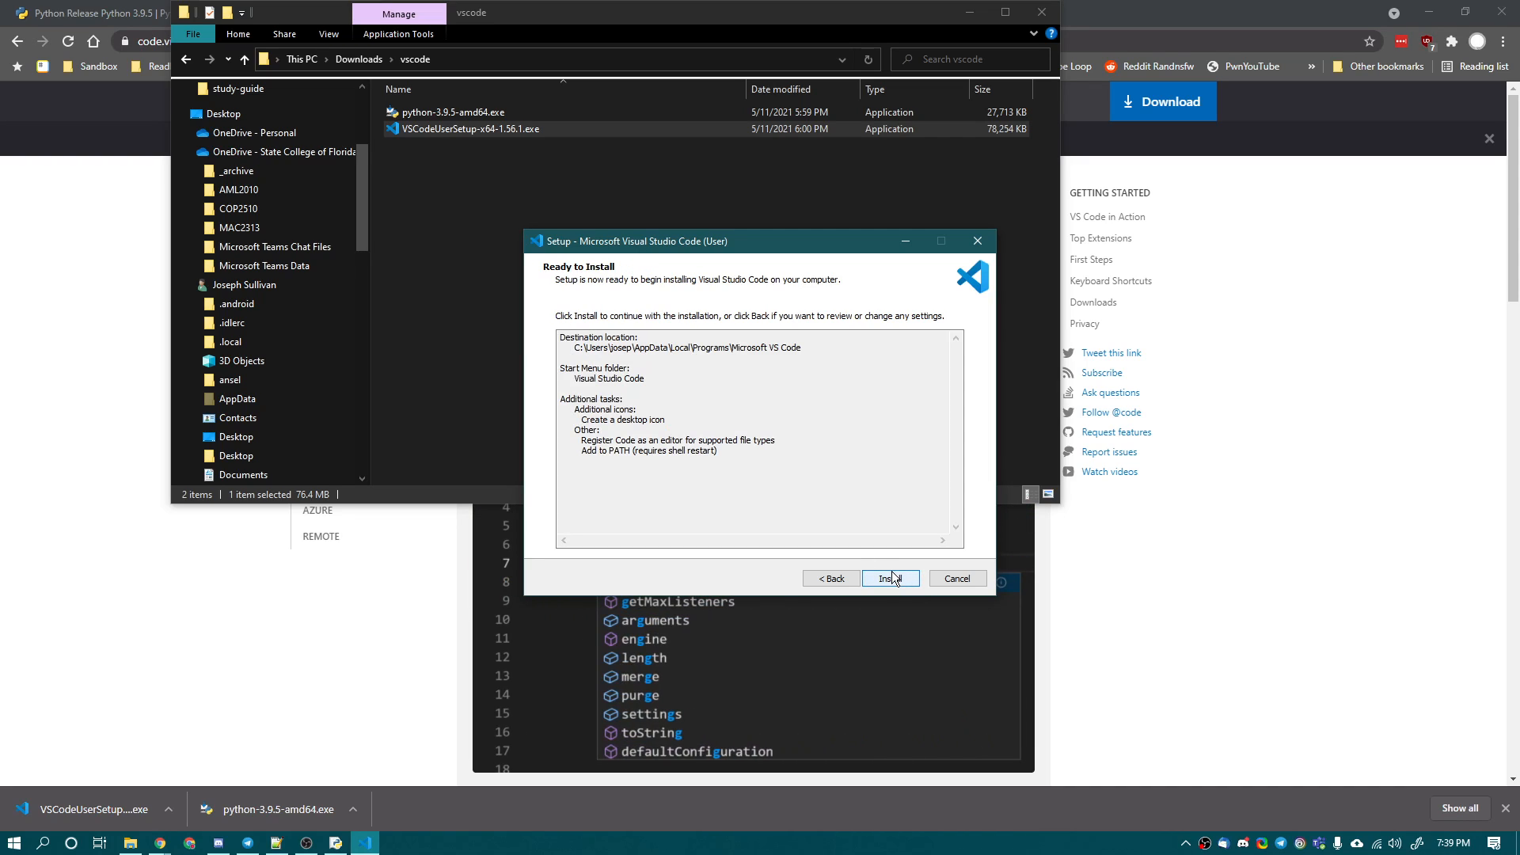
{"action": "left_click", "coordinate": [889, 578]}
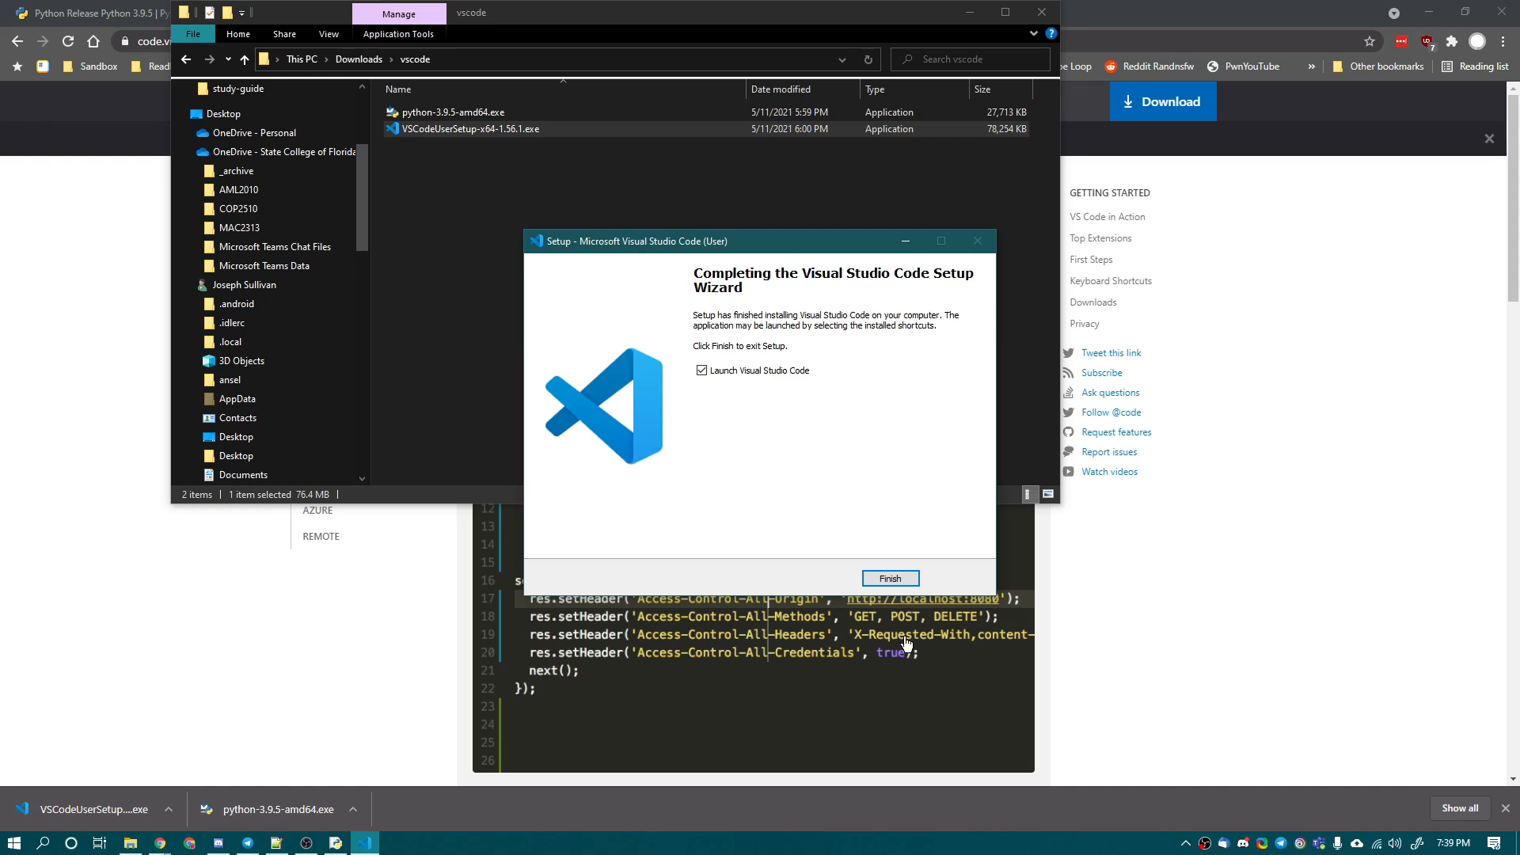
Finish setup by launching Visual Studio Code, maximize its window and dismiss the WSL and usage data notifications.
{"action": "left_click", "coordinate": [892, 580]}
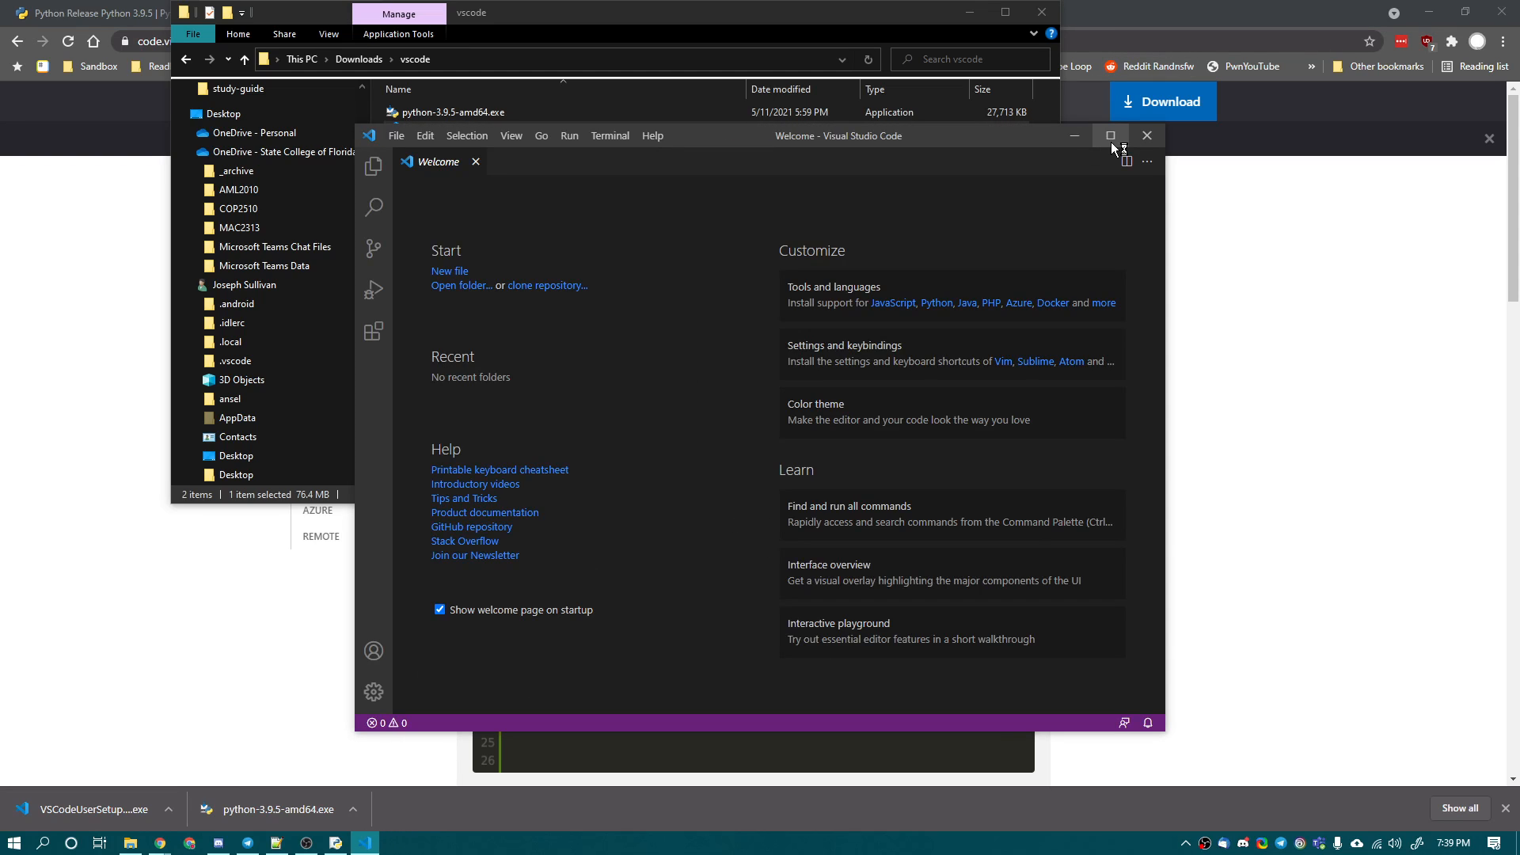
{"action": "left_click", "coordinate": [1111, 135]}
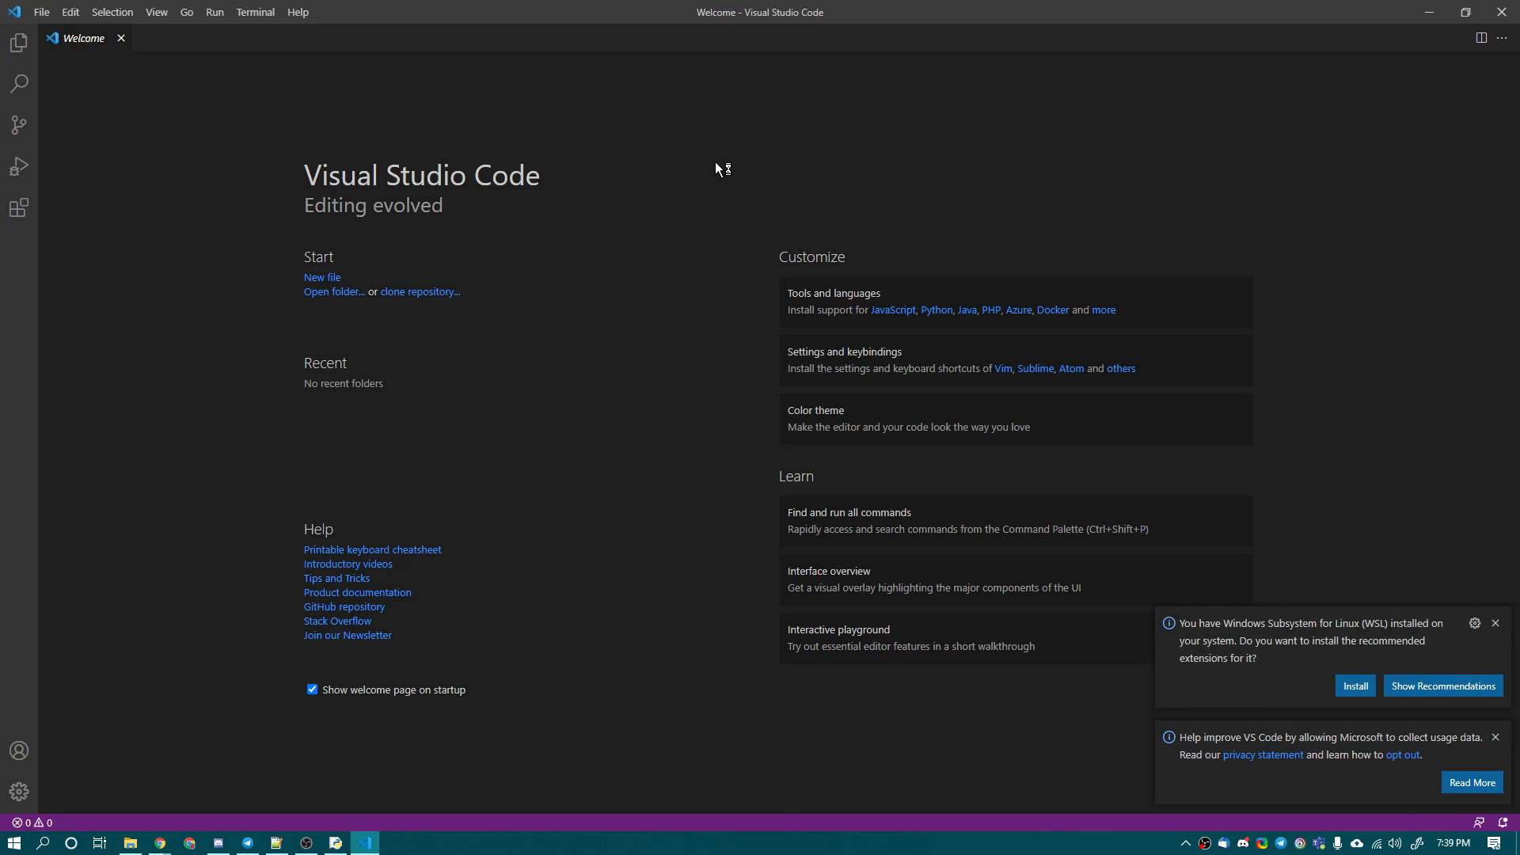
{"action": "left_click", "coordinate": [1496, 624]}
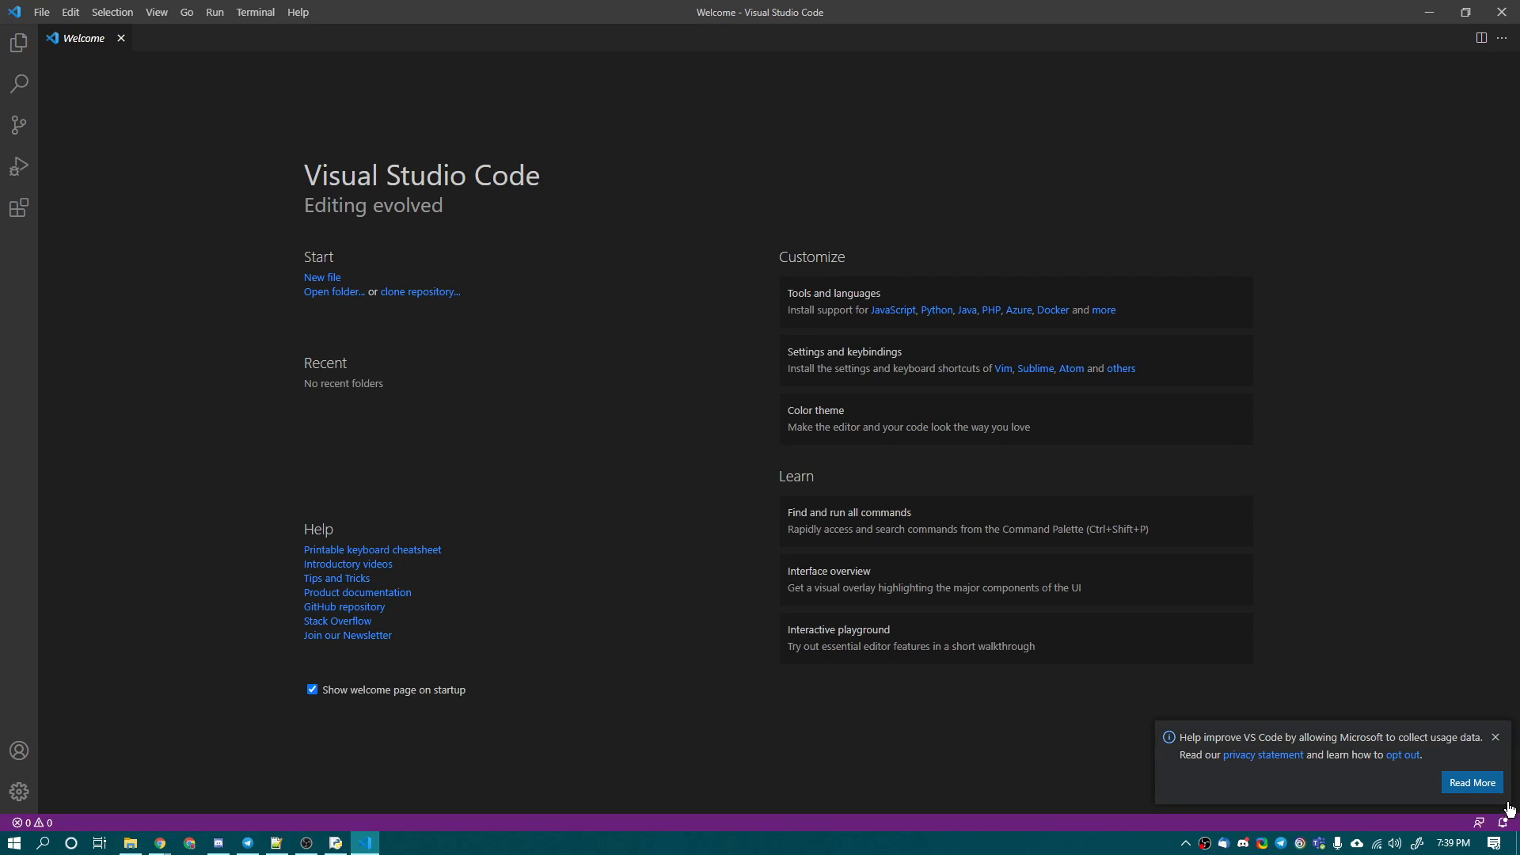
{"action": "left_click", "coordinate": [1496, 737]}
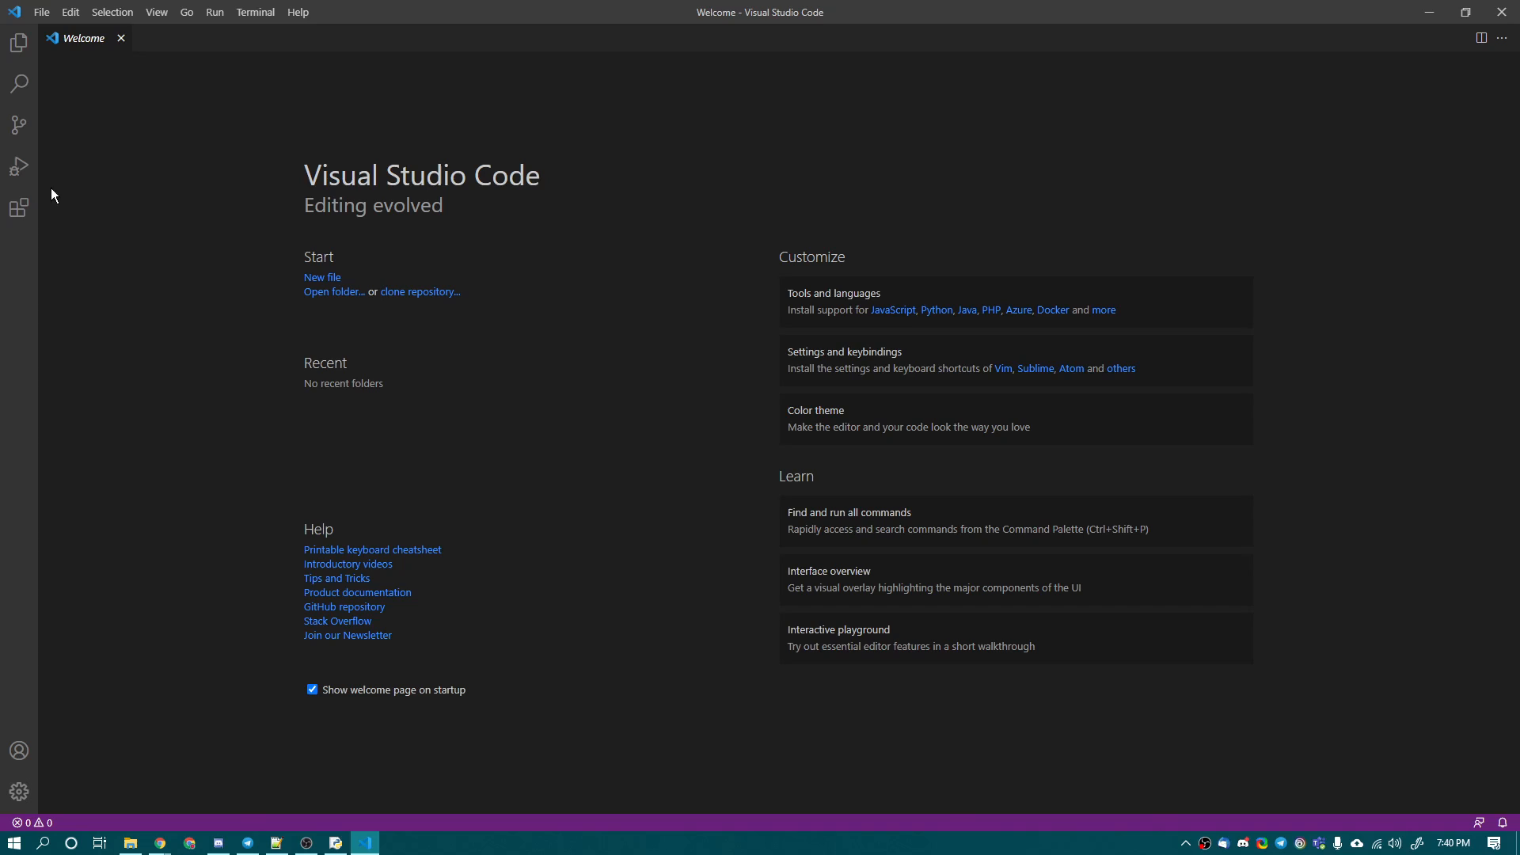
Search the extensions marketplace for "python" and install Microsoft's Python extension.
{"action": "left_click", "coordinate": [22, 217]}
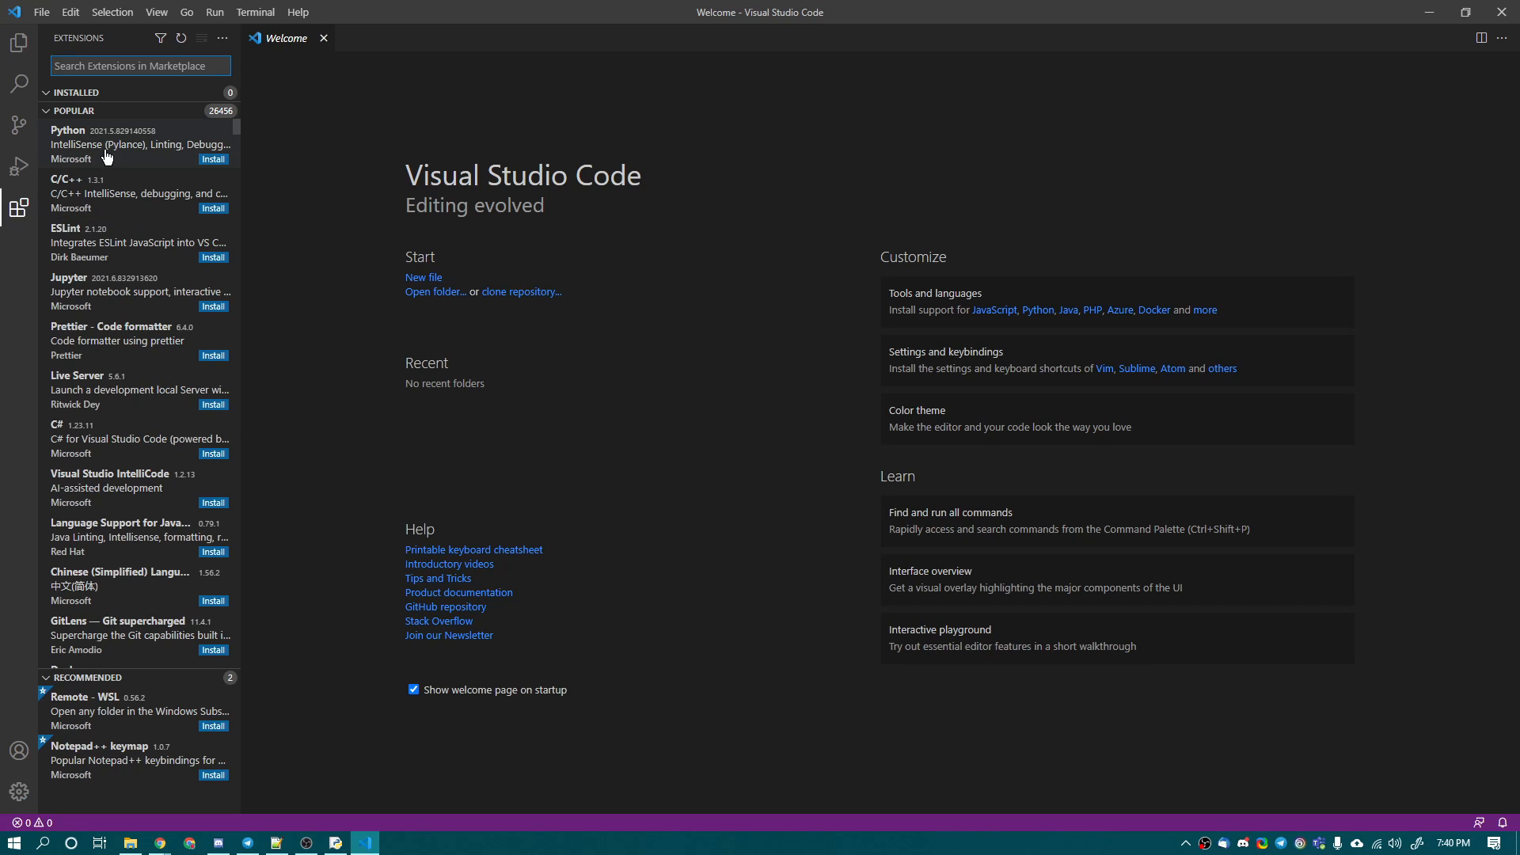
{"action": "type", "text": "python"}
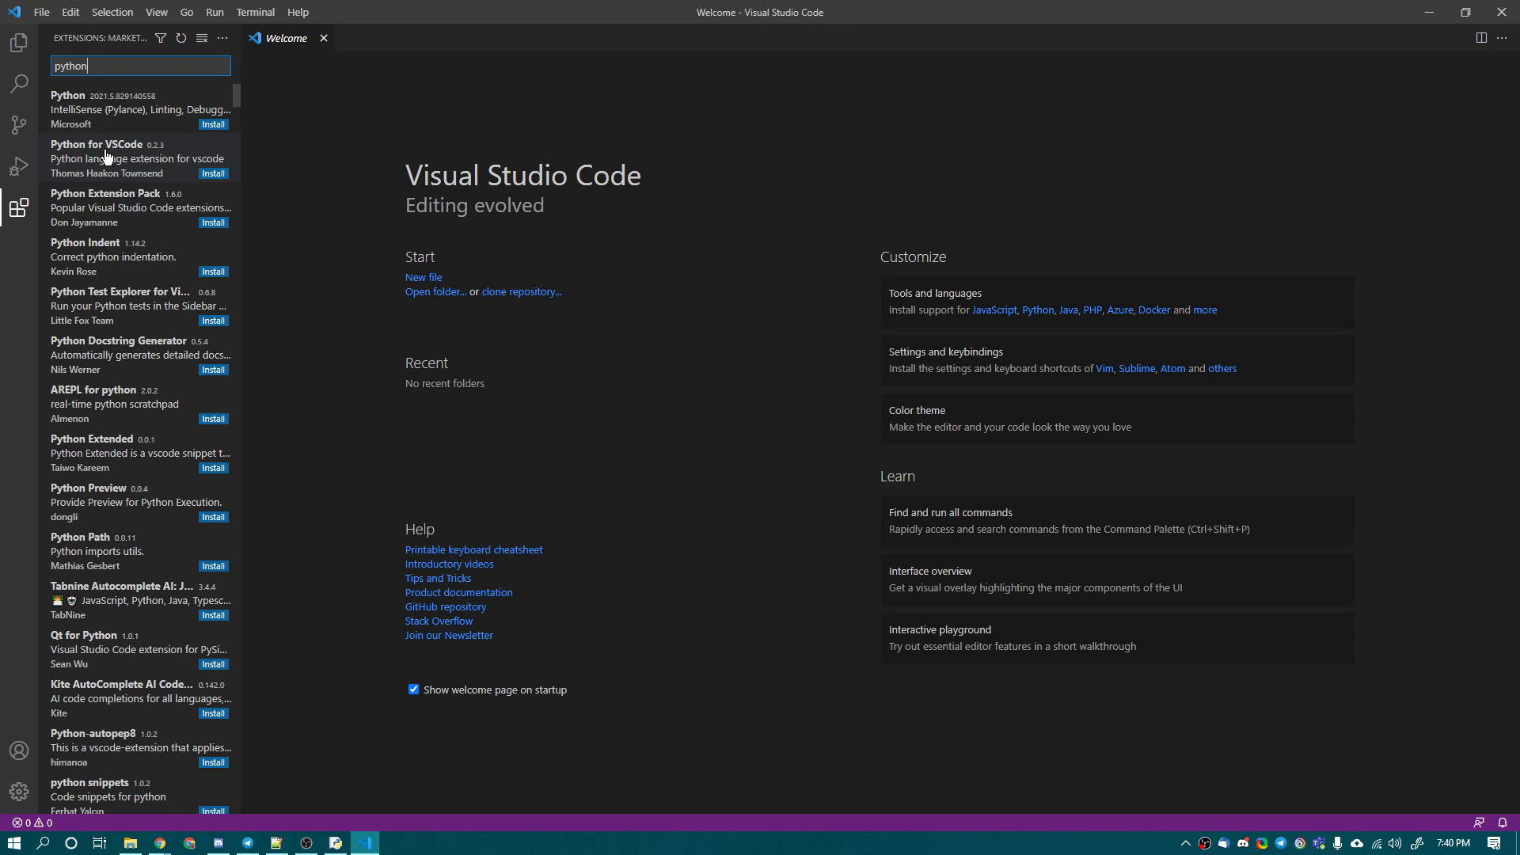
{"action": "left_click", "coordinate": [118, 115]}
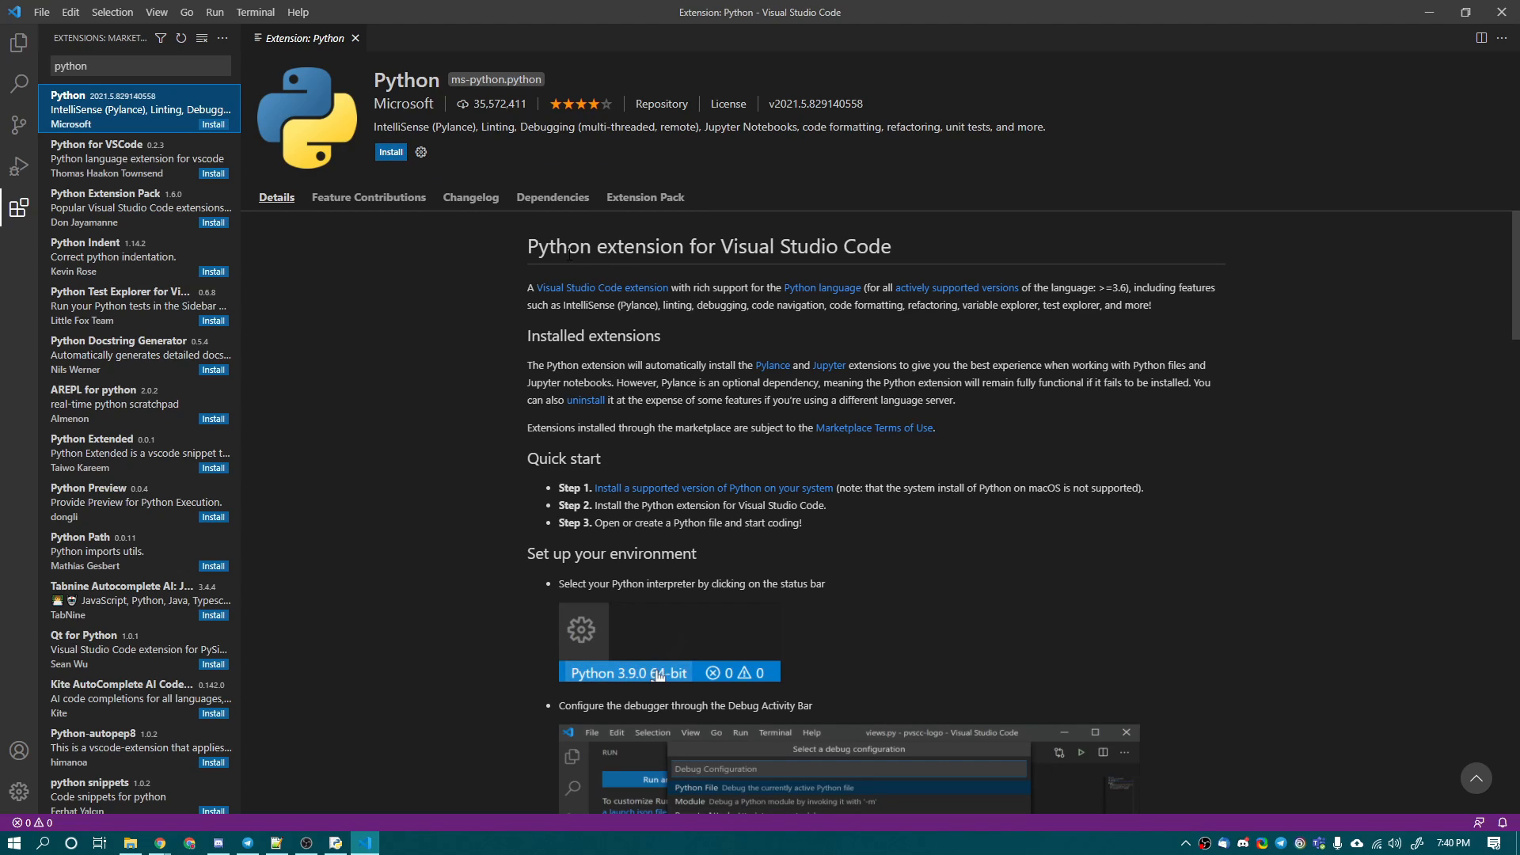
{"action": "left_click", "coordinate": [387, 155]}
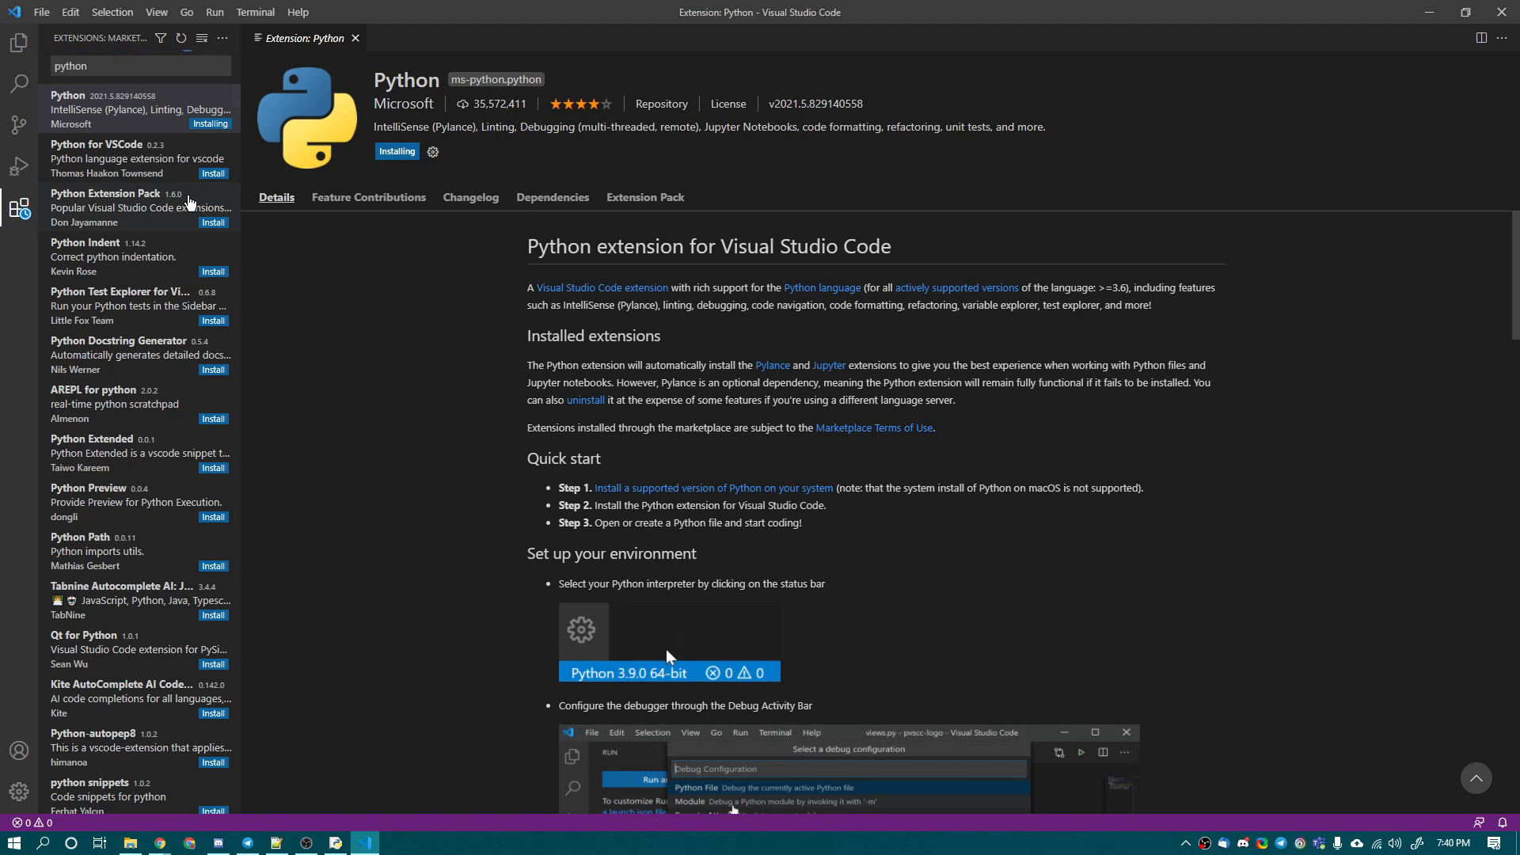
Review the details of the Python for VSCode extension and install it.
{"action": "left_click", "coordinate": [134, 160]}
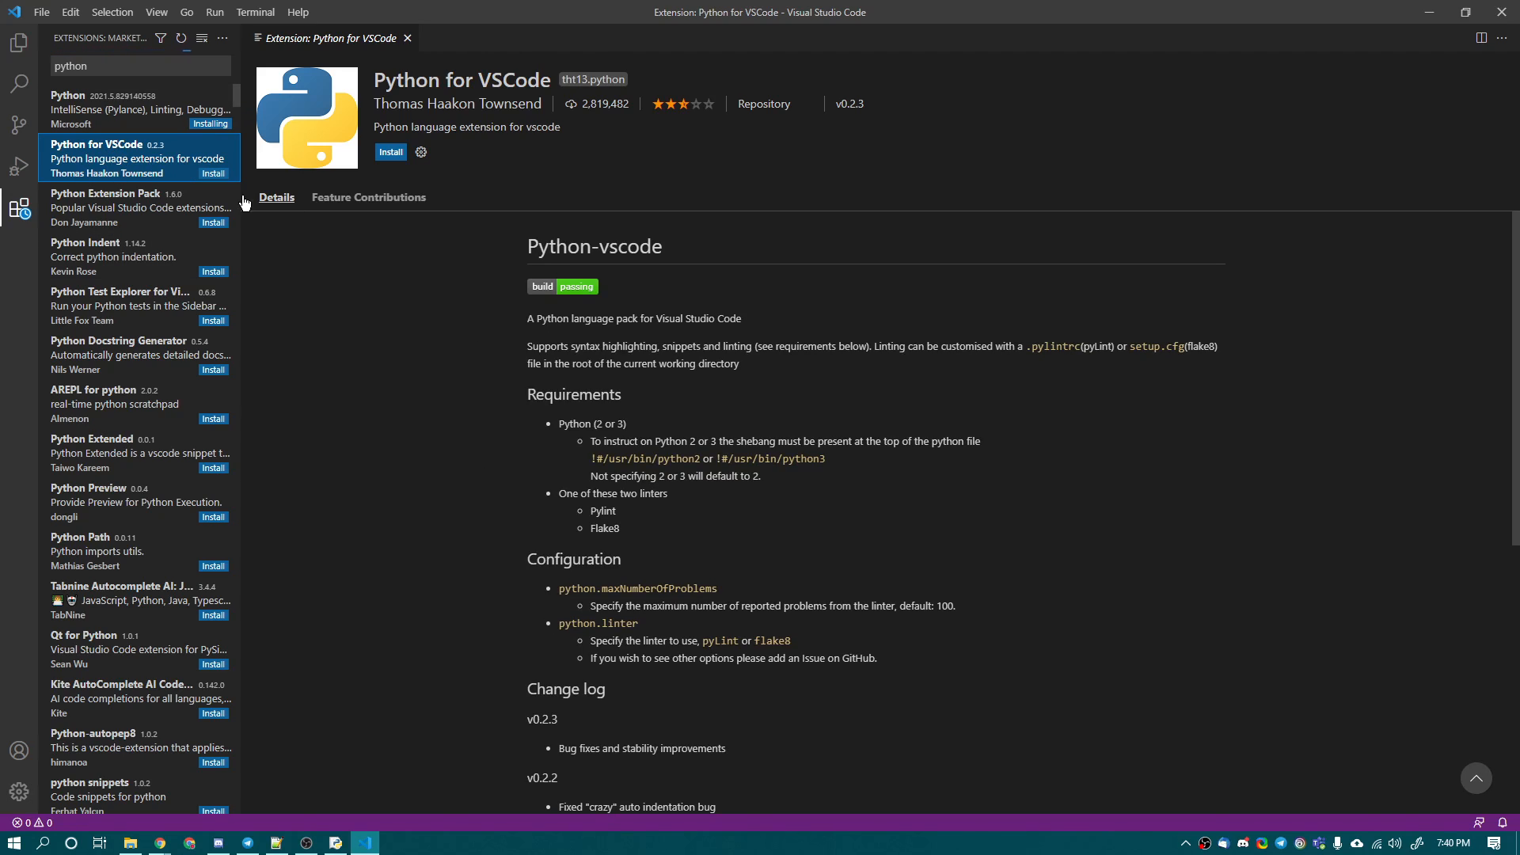
{"action": "scroll", "coordinate": [471, 400], "scroll_direction": "down", "scroll_amount": 5}
{"action": "scroll", "coordinate": [481, 391], "scroll_direction": "up", "scroll_amount": 5}
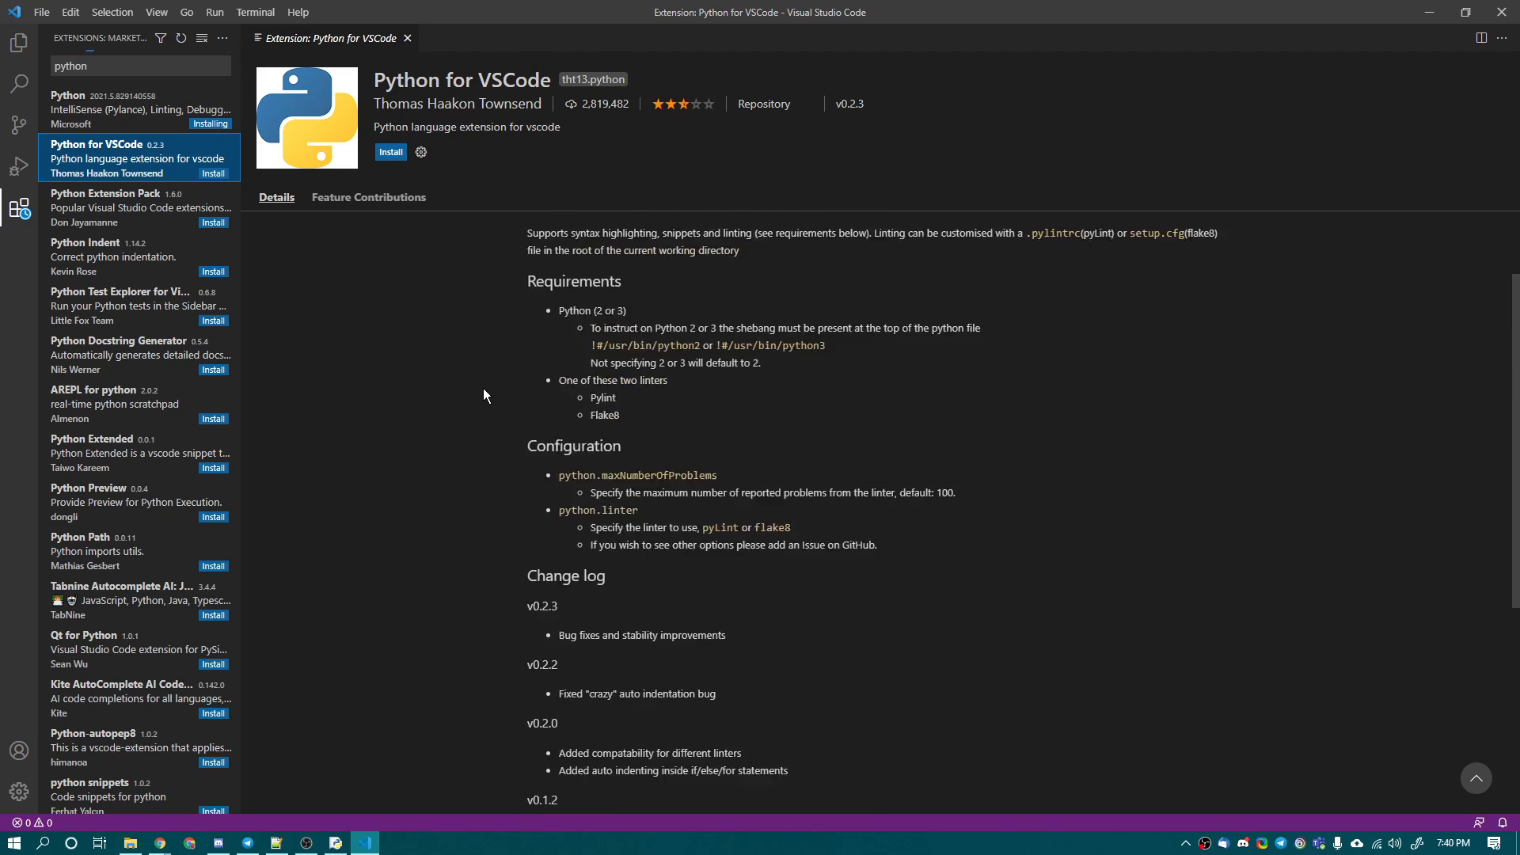
{"action": "left_click", "coordinate": [391, 152]}
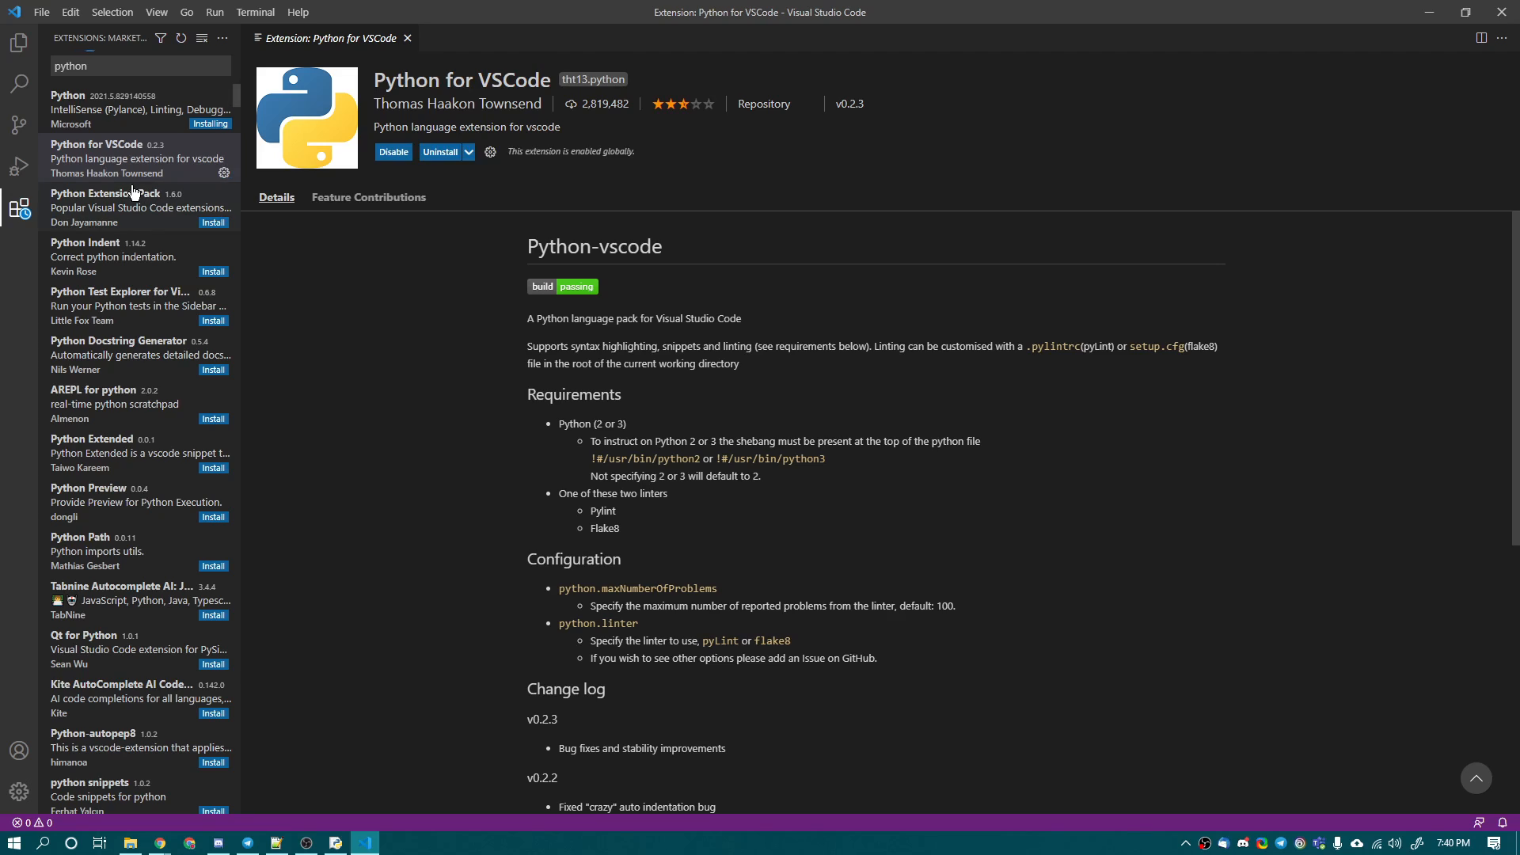
Install the Python Extension Pack from the marketplace results.
{"action": "left_click", "coordinate": [159, 229]}
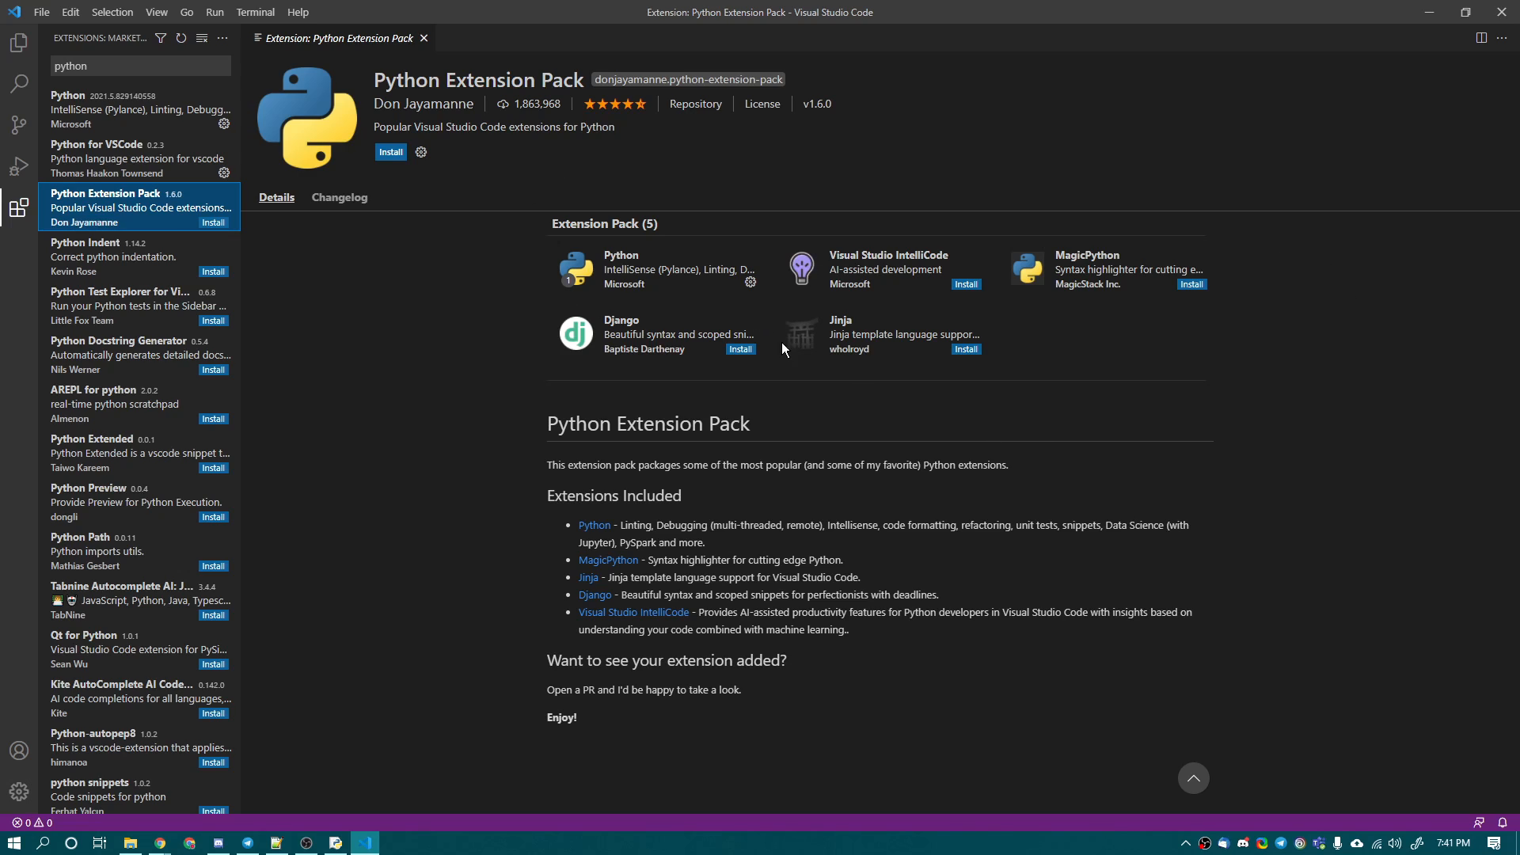
{"action": "left_click", "coordinate": [391, 151]}
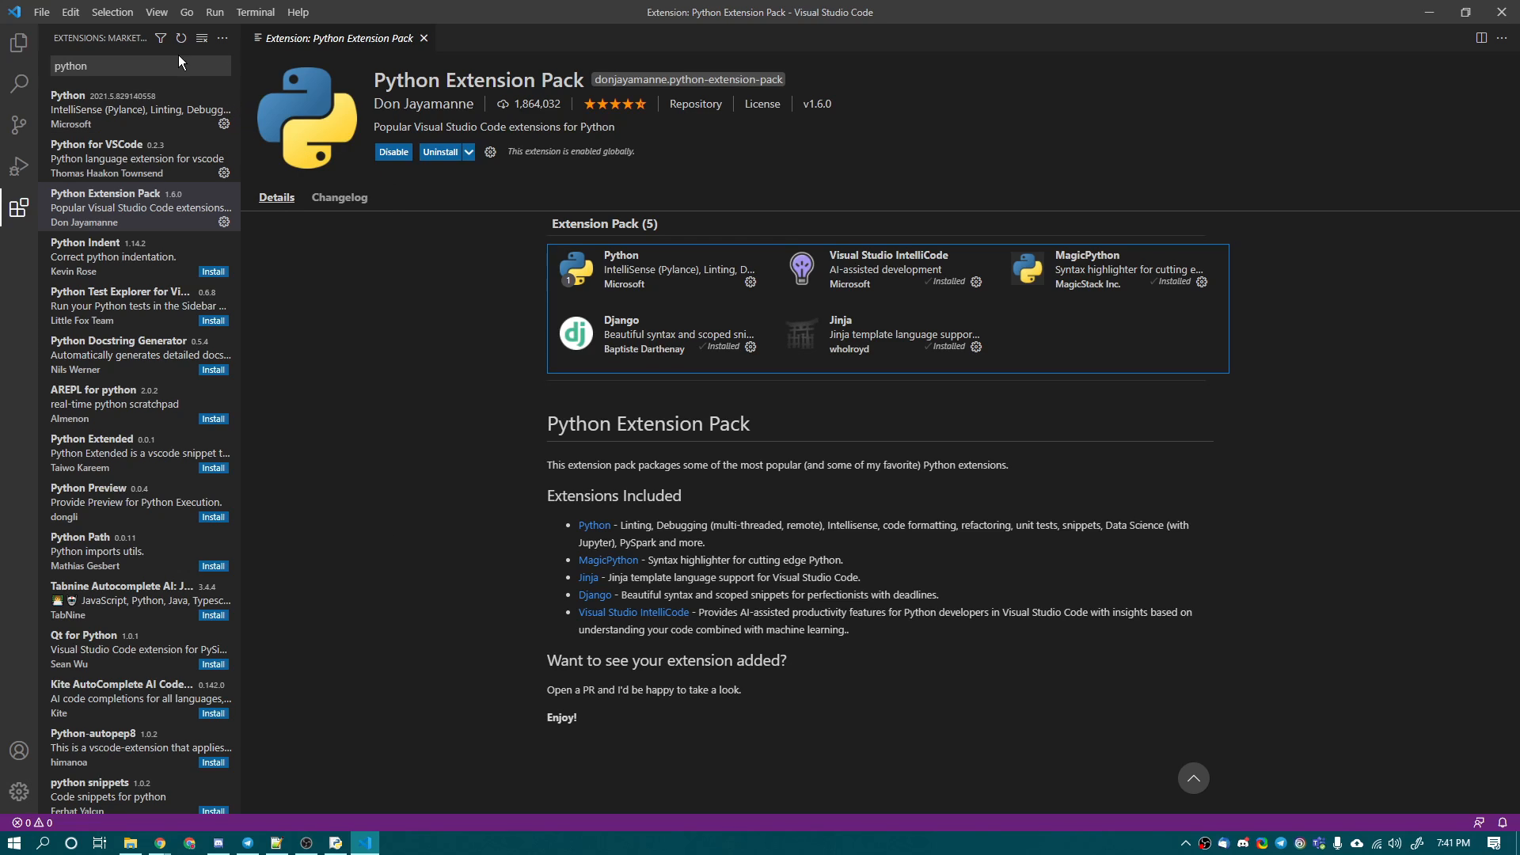
{"action": "left_click", "coordinate": [160, 71]}
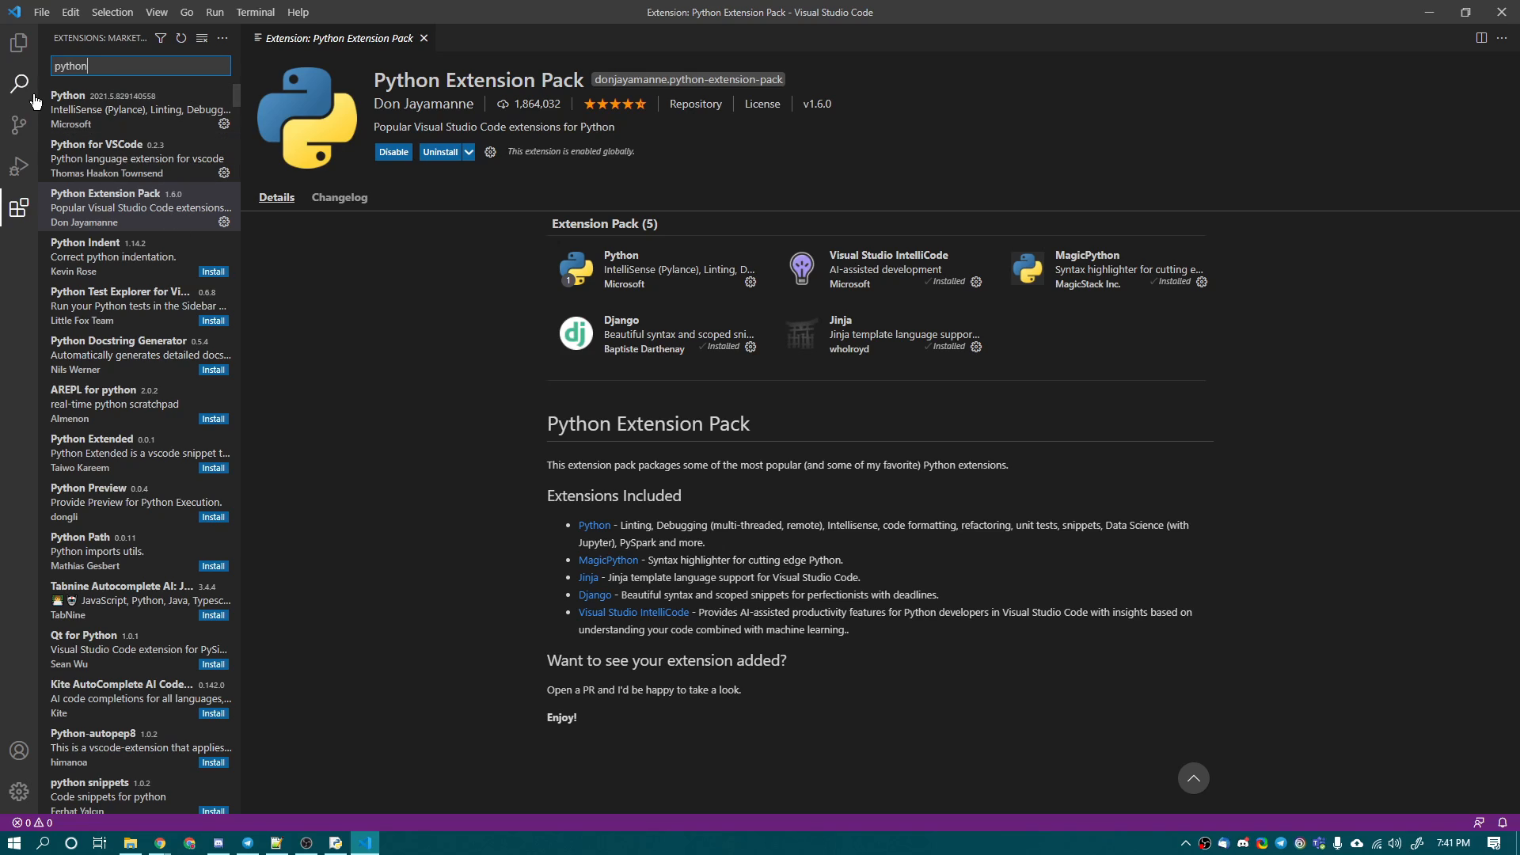
Open the user settings and examine the commonly used editor options, including Tab Size, down to the Text Editor section.
{"action": "left_click", "coordinate": [40, 12]}
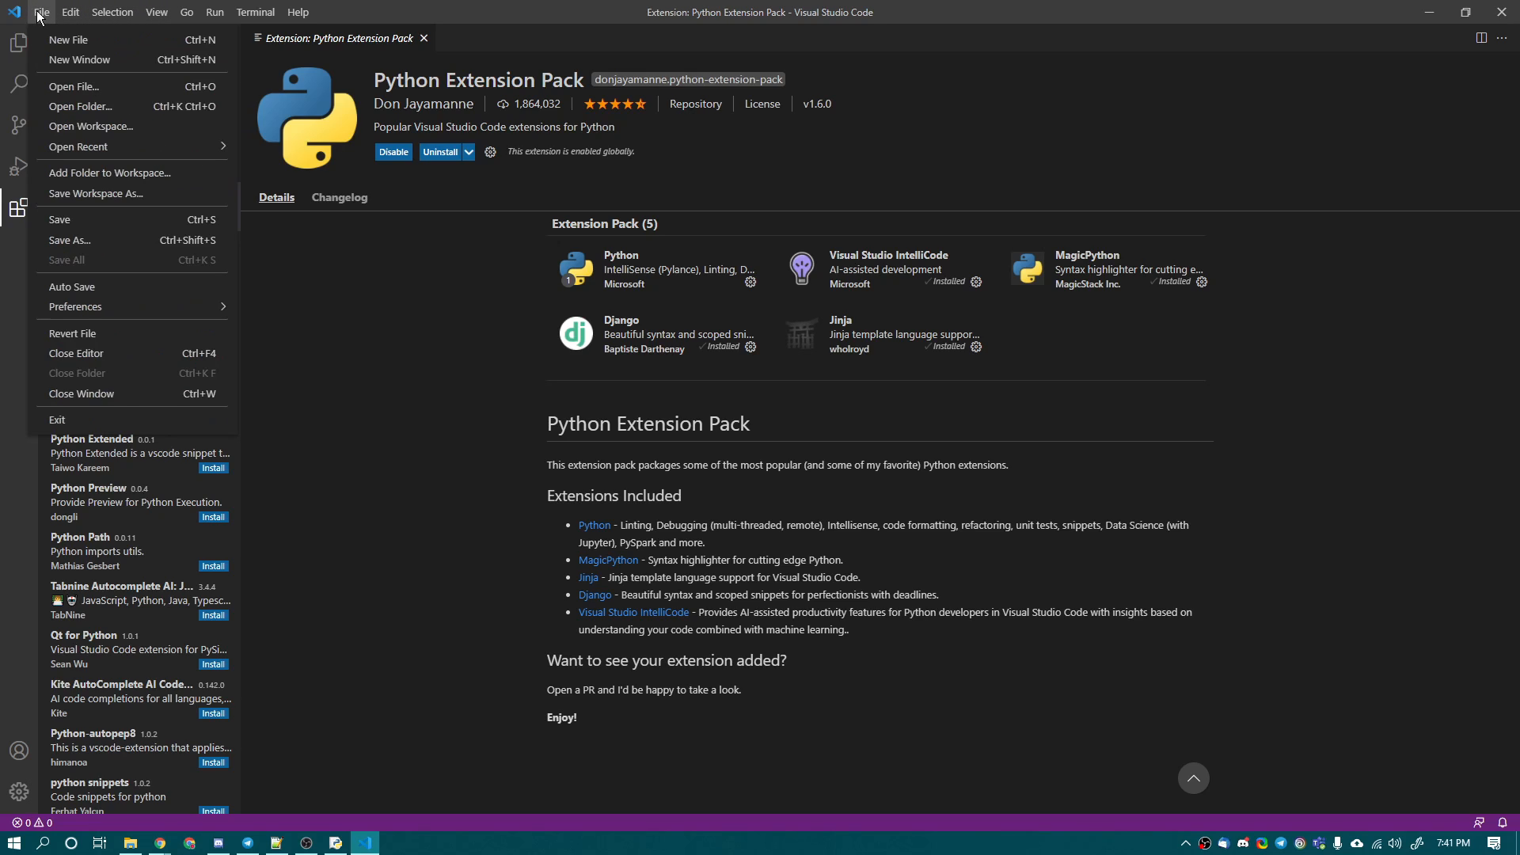
{"action": "mouse_move", "coordinate": [82, 14]}
{"action": "mouse_move", "coordinate": [68, 308]}
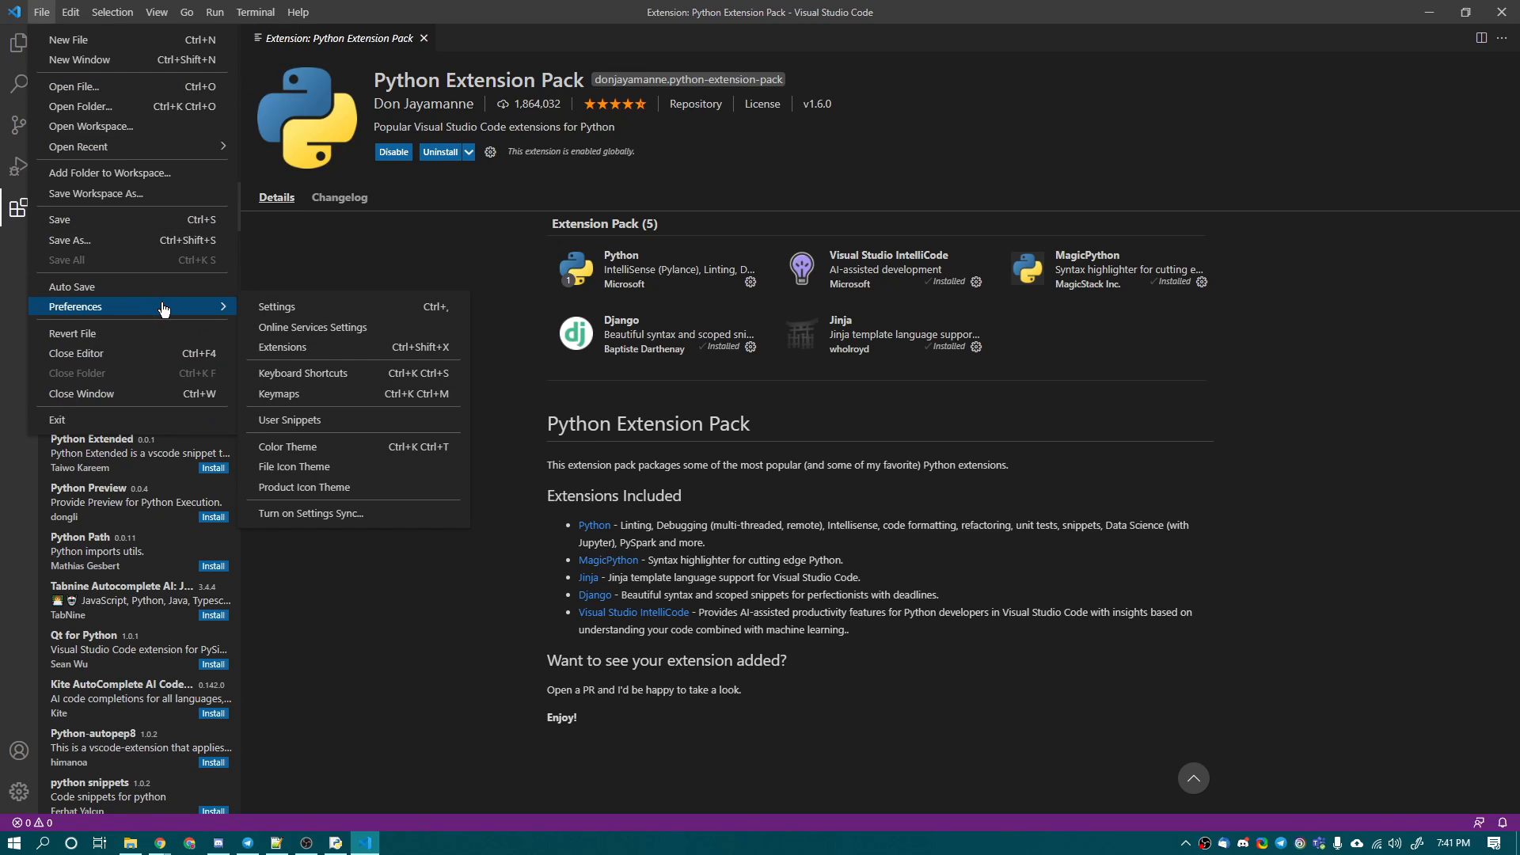
{"action": "left_click", "coordinate": [322, 309]}
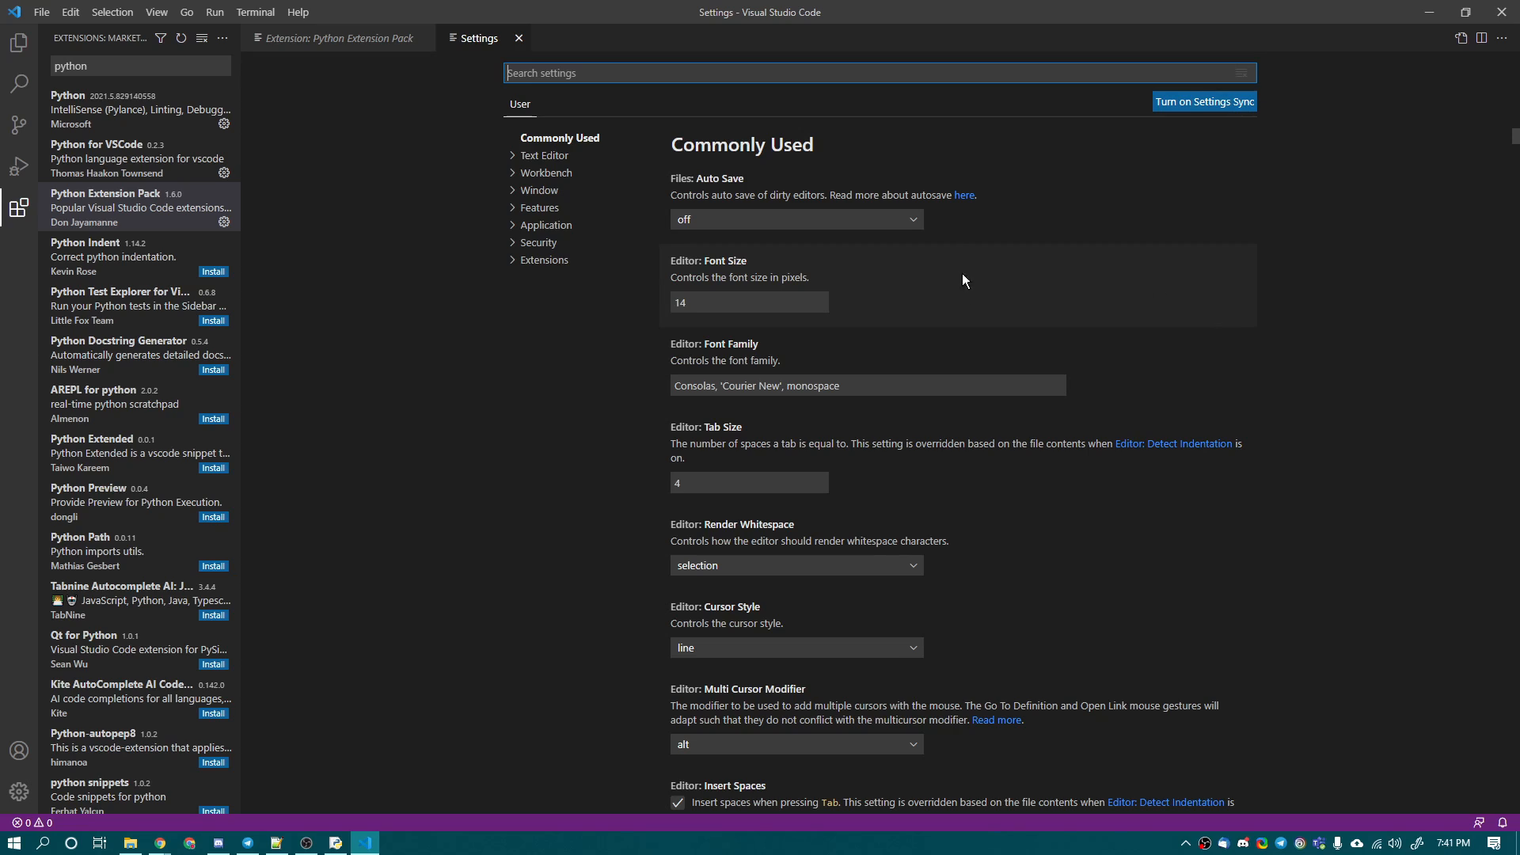
{"action": "double_click", "coordinate": [741, 479]}
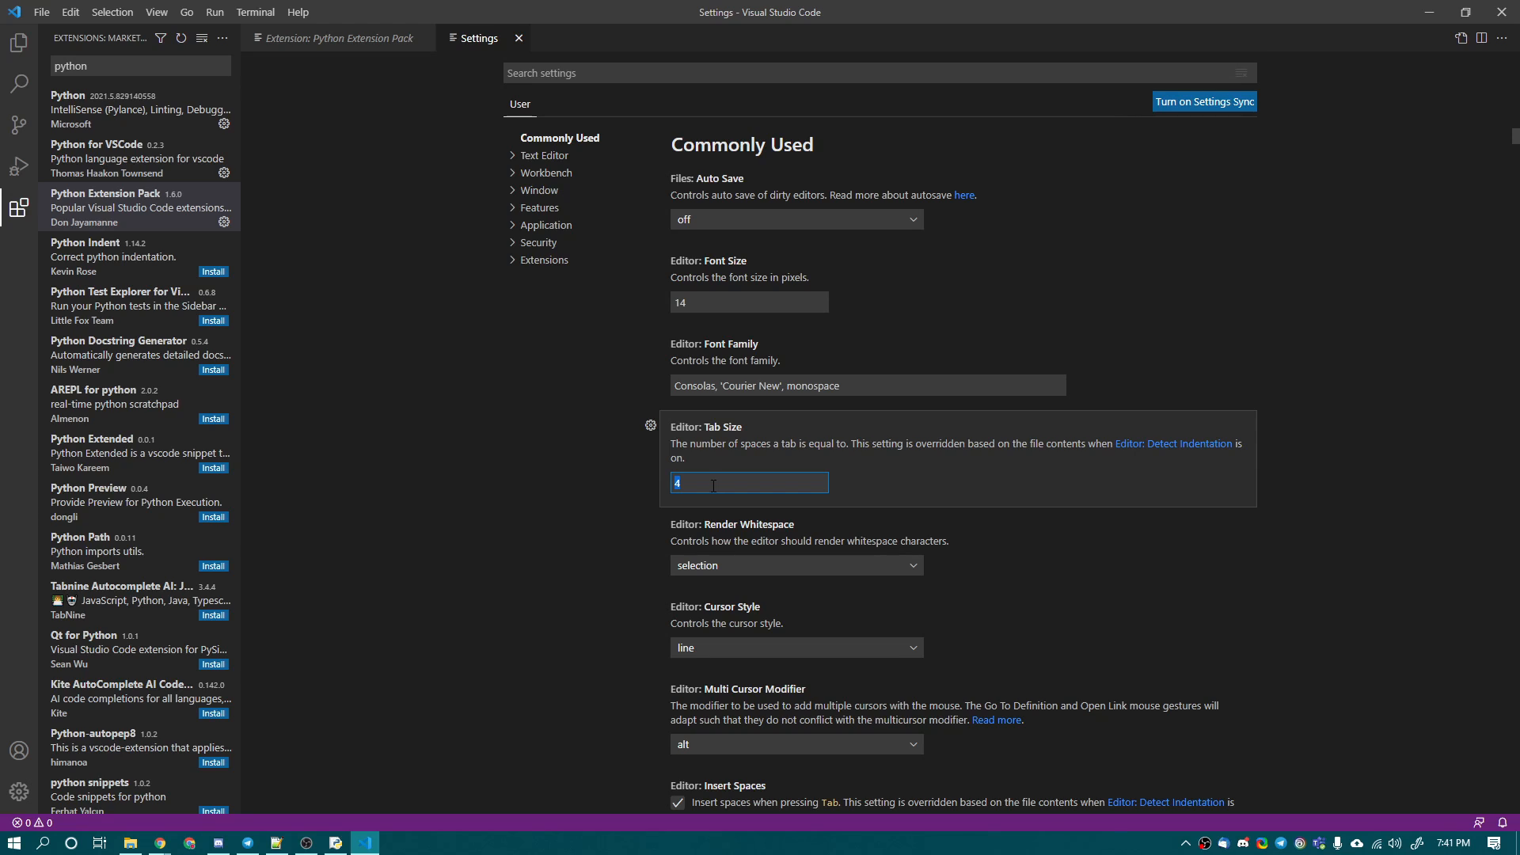
{"action": "scroll", "coordinate": [806, 515], "scroll_direction": "down", "scroll_amount": 4}
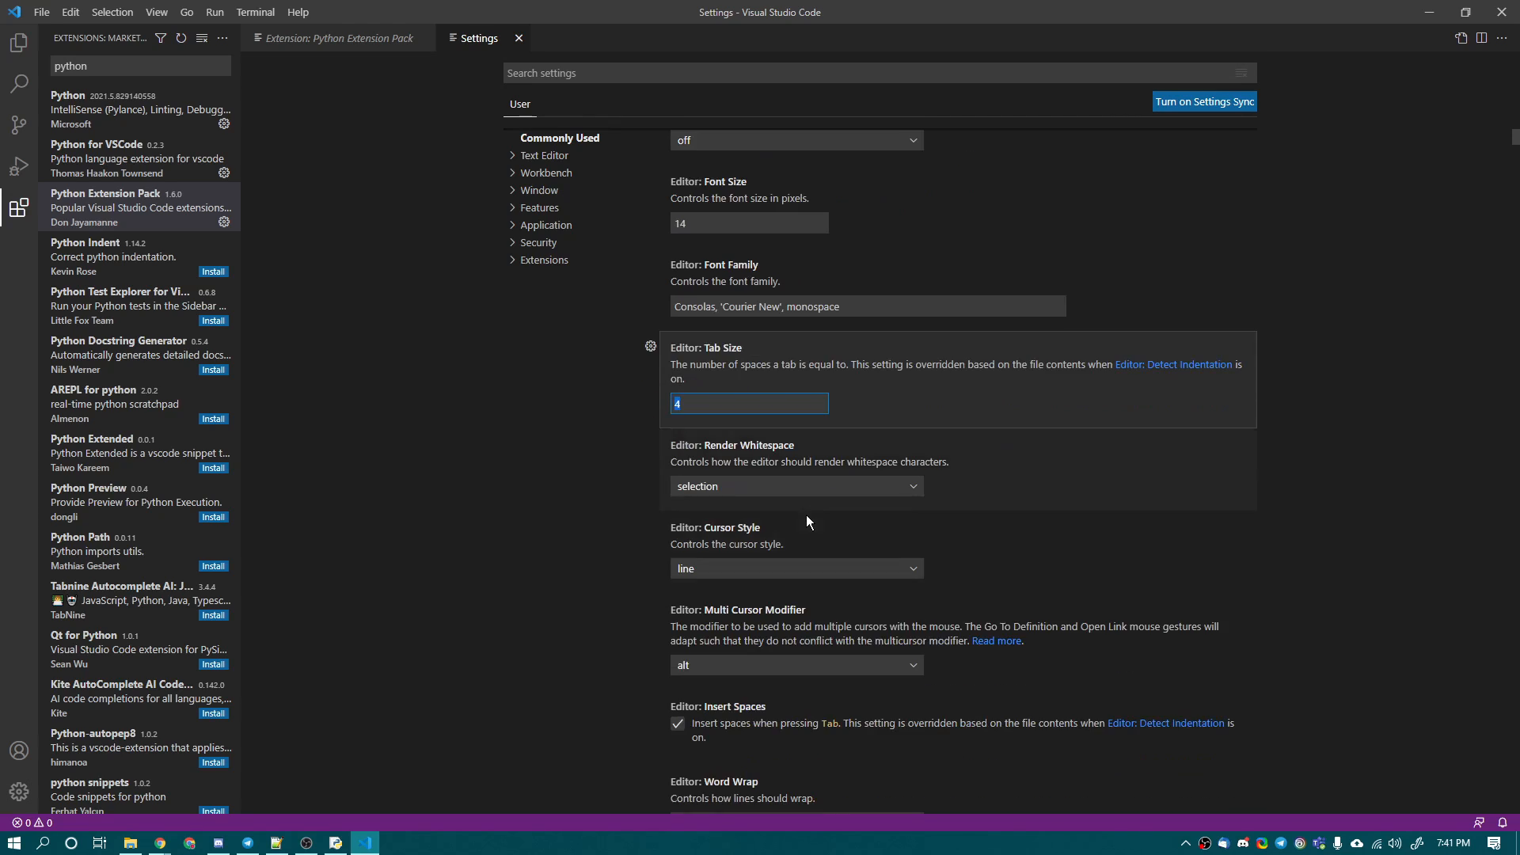
{"action": "scroll", "coordinate": [885, 560], "scroll_direction": "down", "scroll_amount": 9}
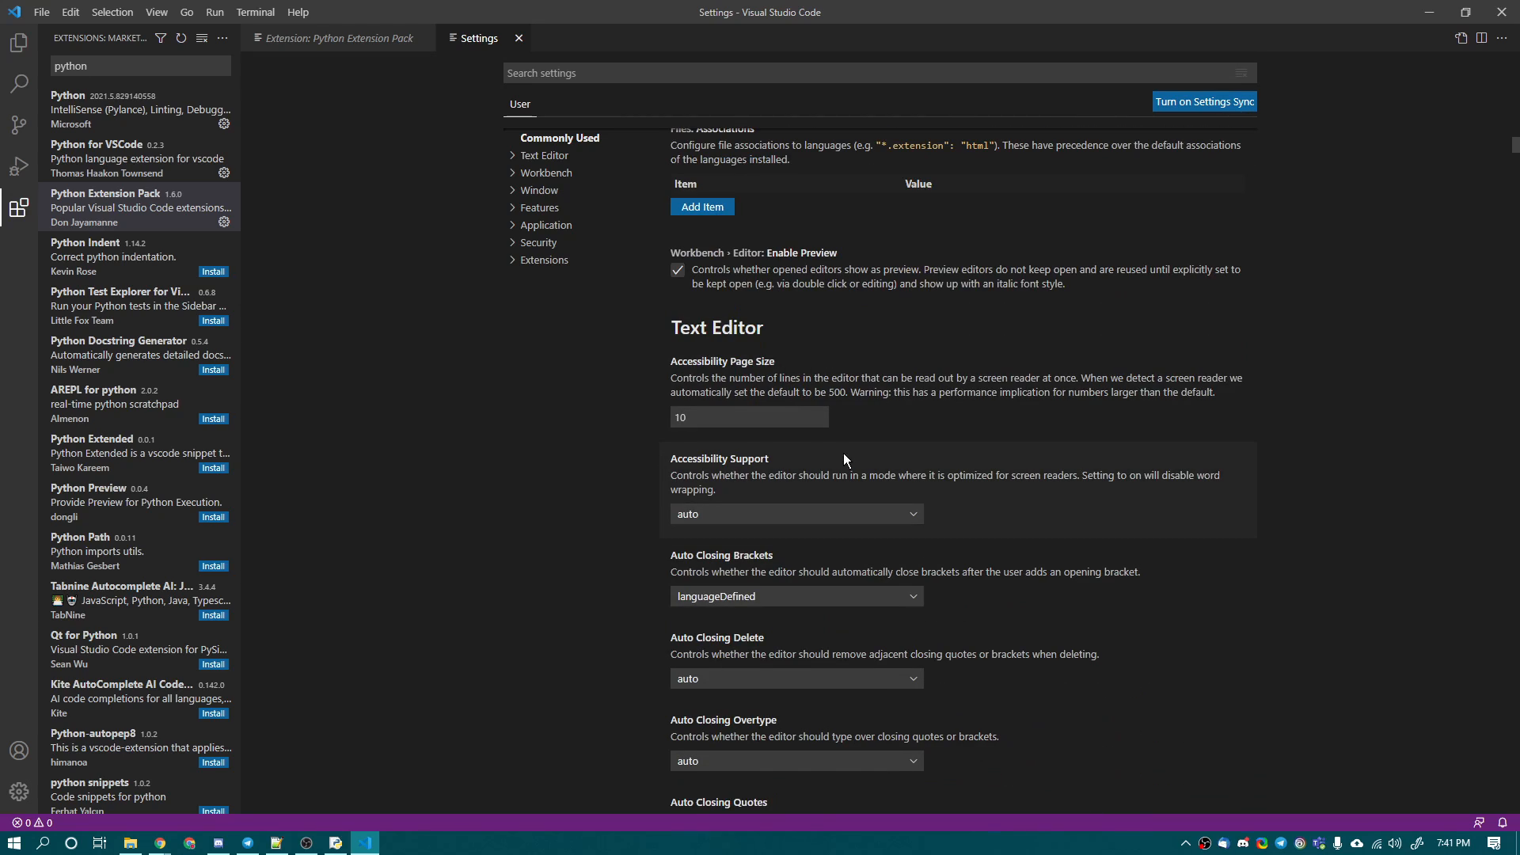
Search the settings for "guide", examine the matching Text Editor and Workbench Appearance options, and clear the search.
{"action": "scroll", "coordinate": [890, 495], "scroll_direction": "down", "scroll_amount": 8}
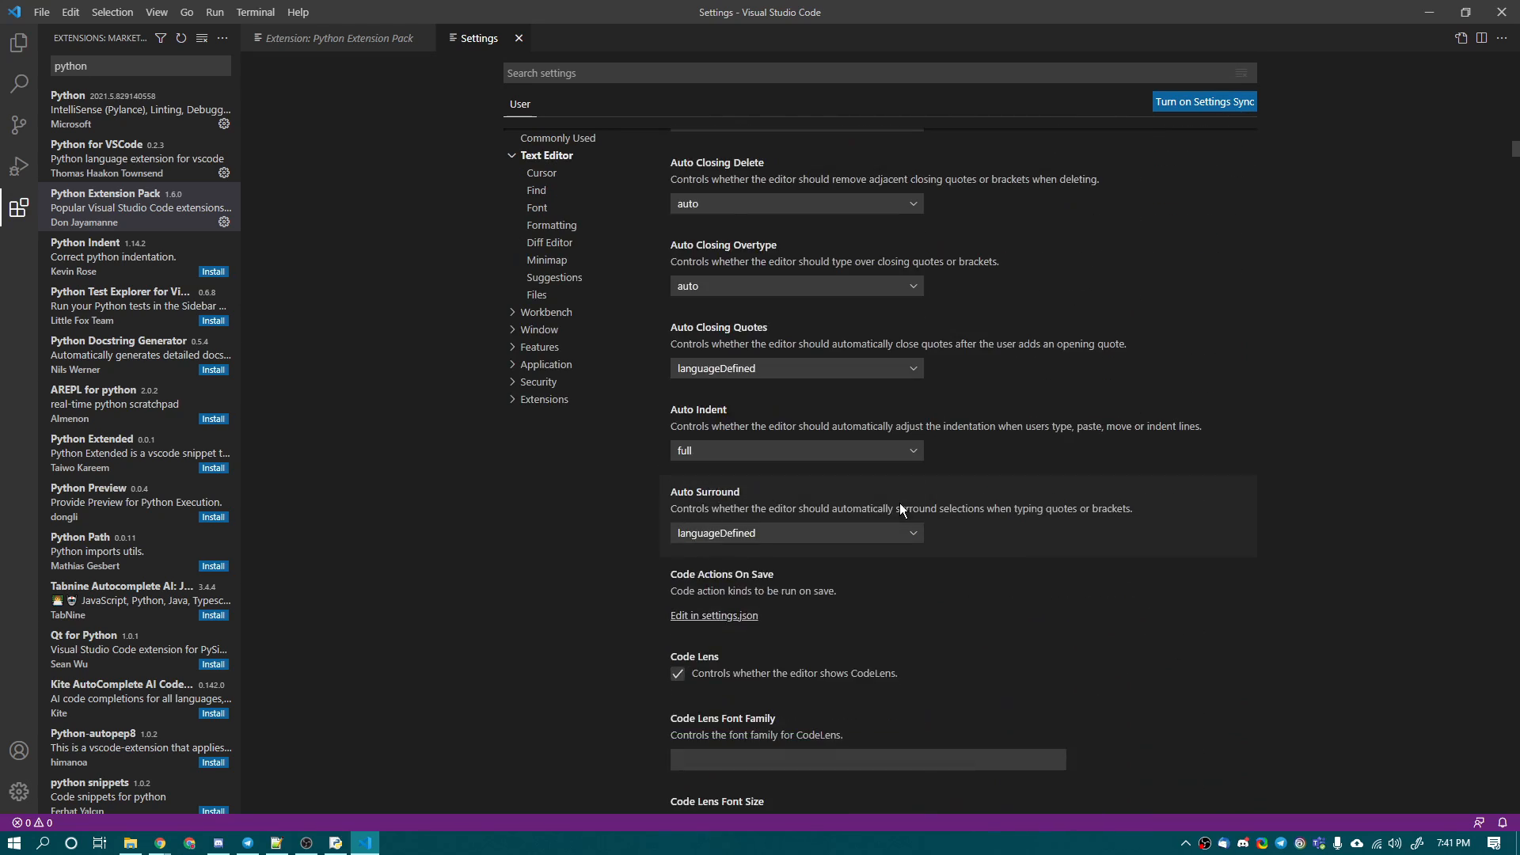
{"action": "scroll", "coordinate": [749, 598], "scroll_direction": "down", "scroll_amount": 6}
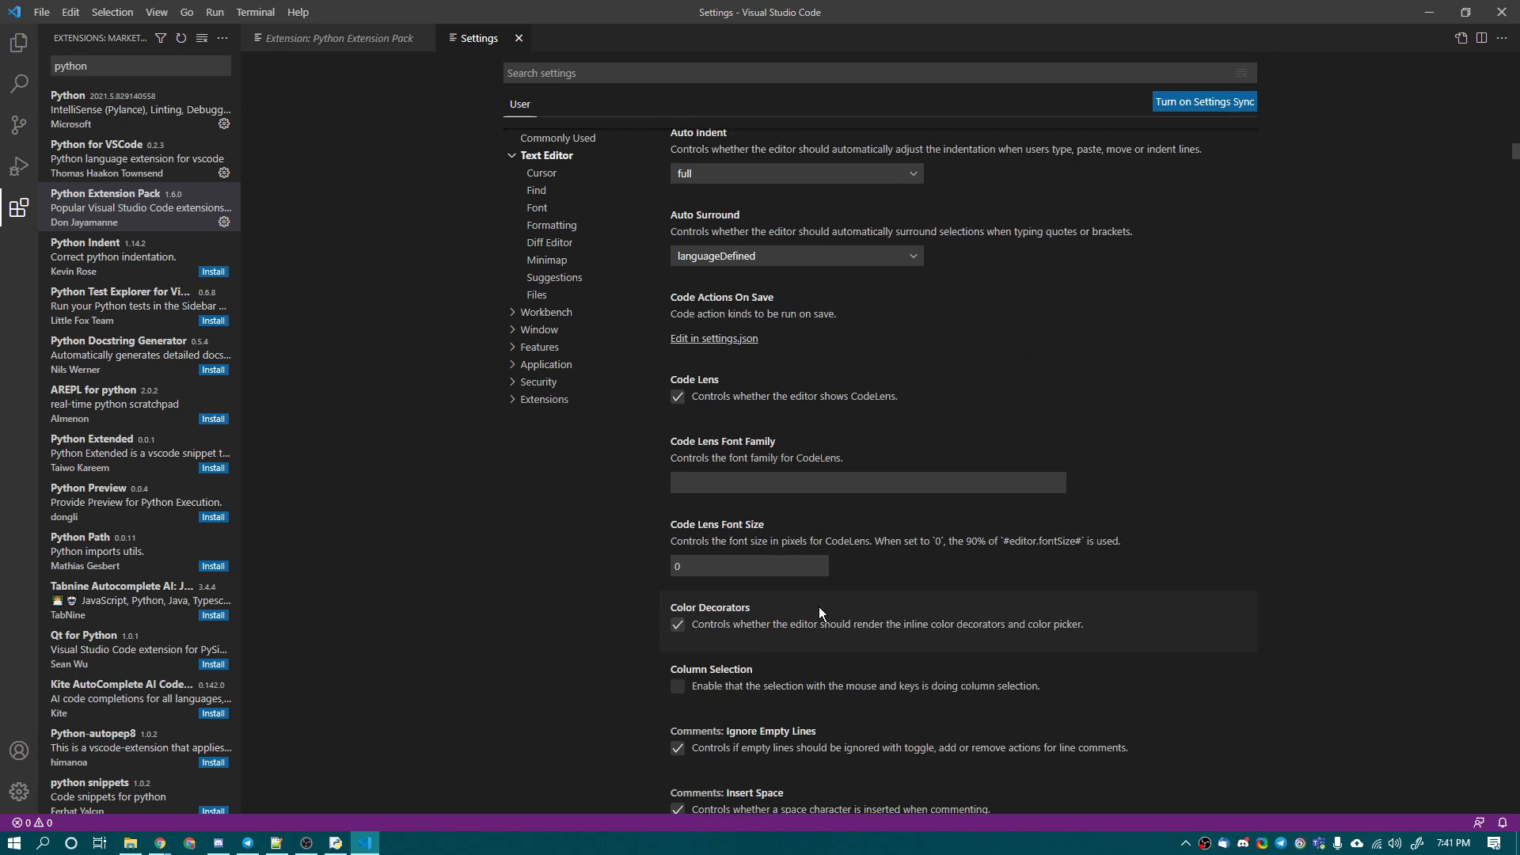
{"action": "scroll", "coordinate": [814, 538], "scroll_direction": "down", "scroll_amount": 5}
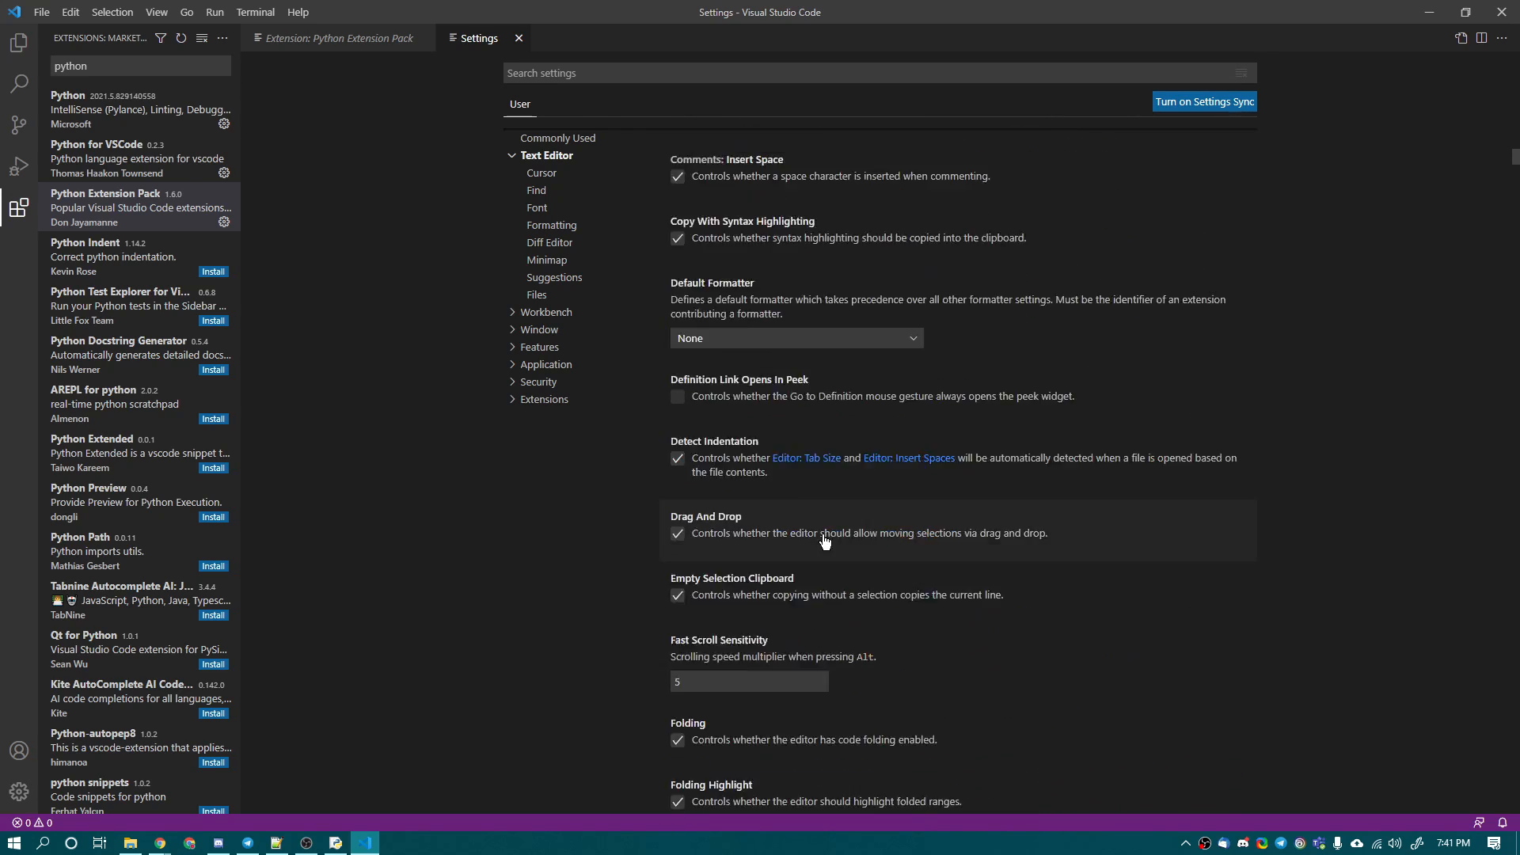
{"action": "left_click", "coordinate": [648, 73]}
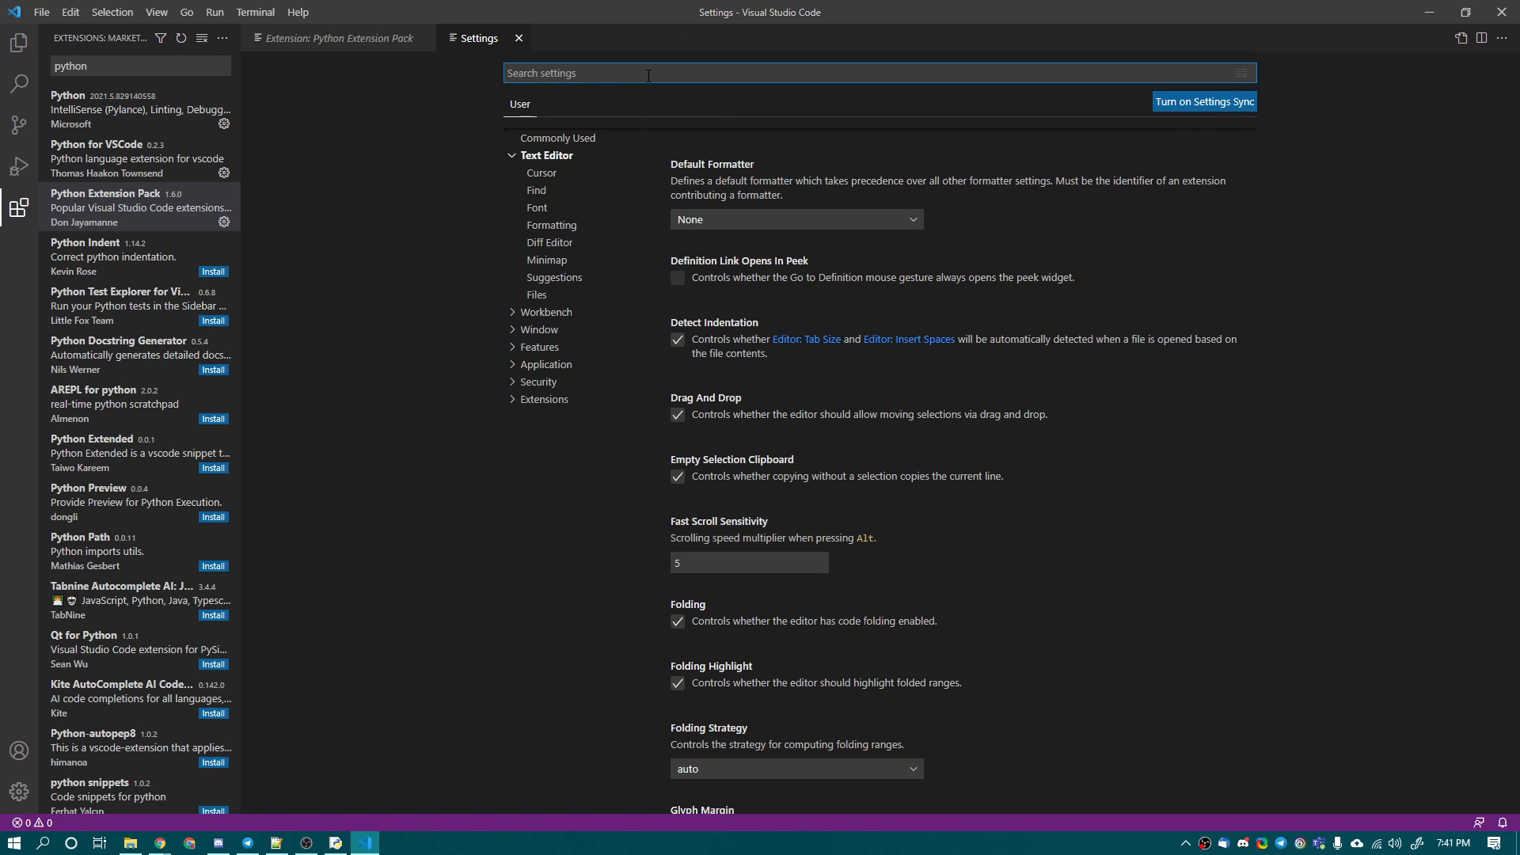
{"action": "type", "text": "guide"}
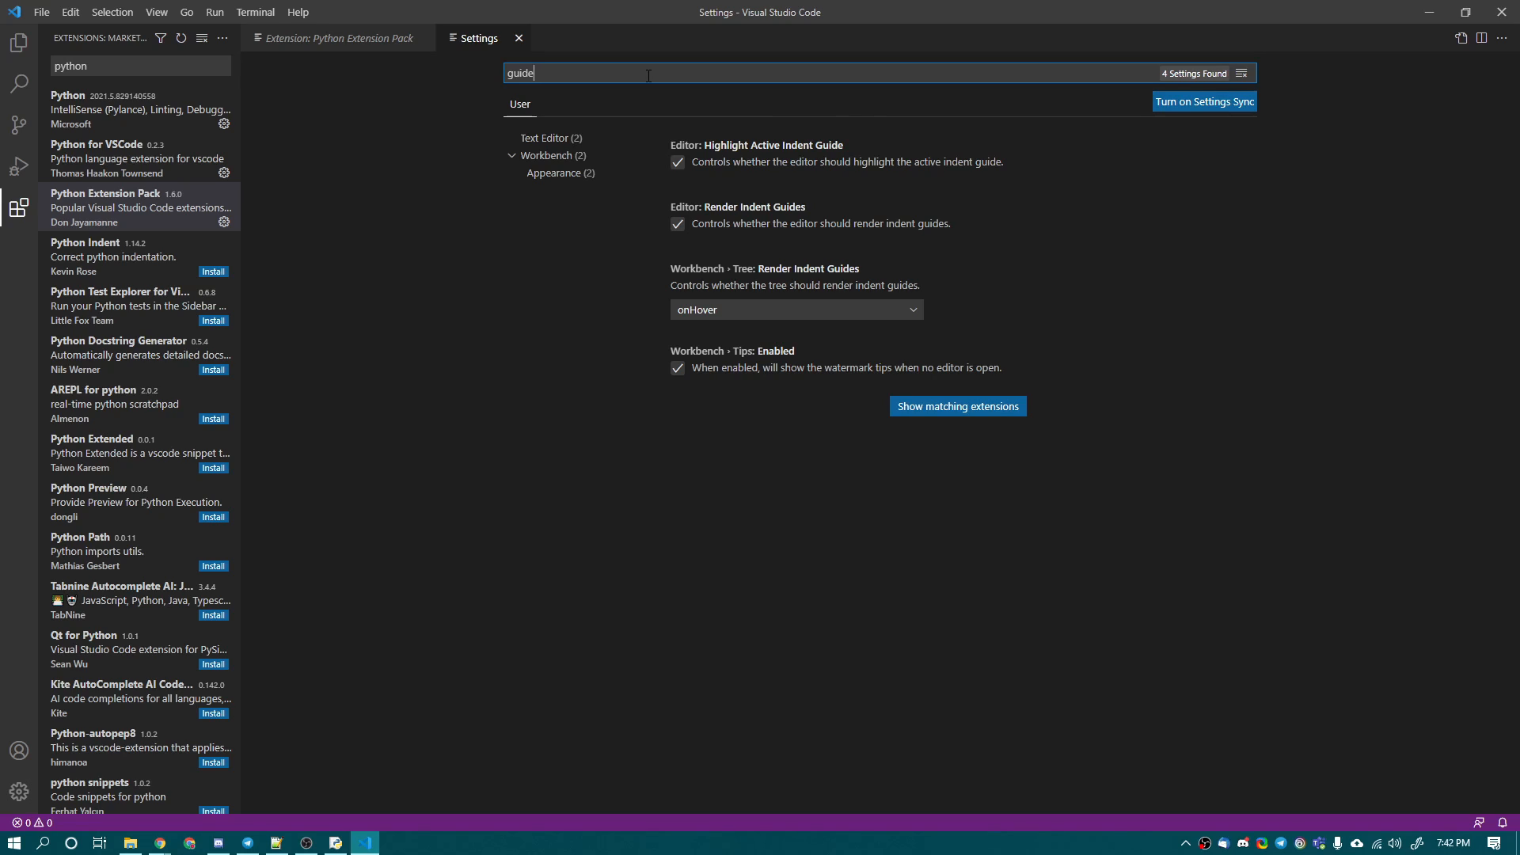
{"action": "left_click", "coordinate": [563, 141]}
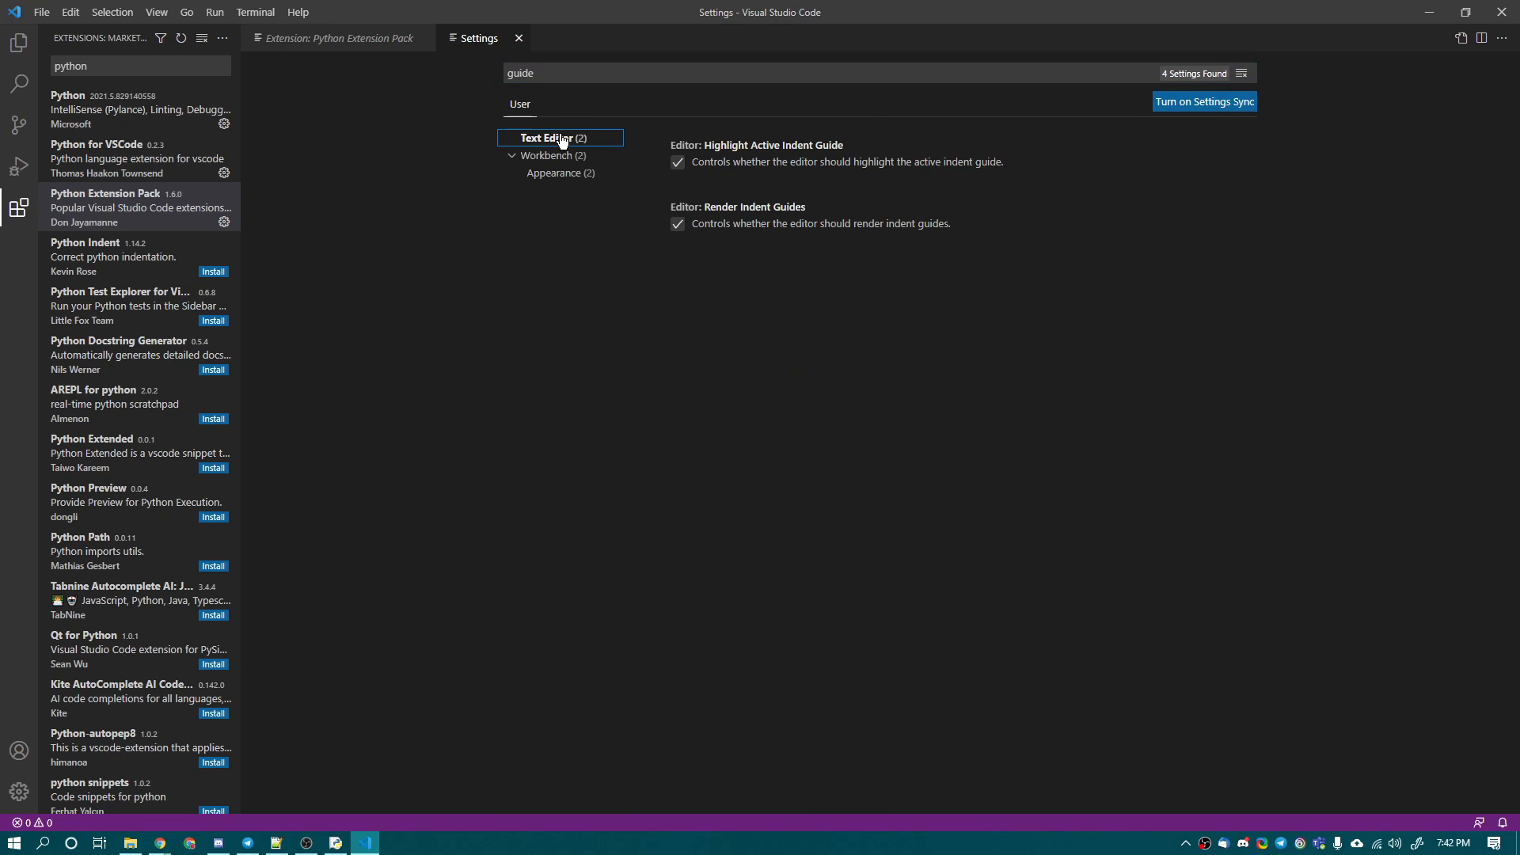
{"action": "left_click", "coordinate": [556, 179]}
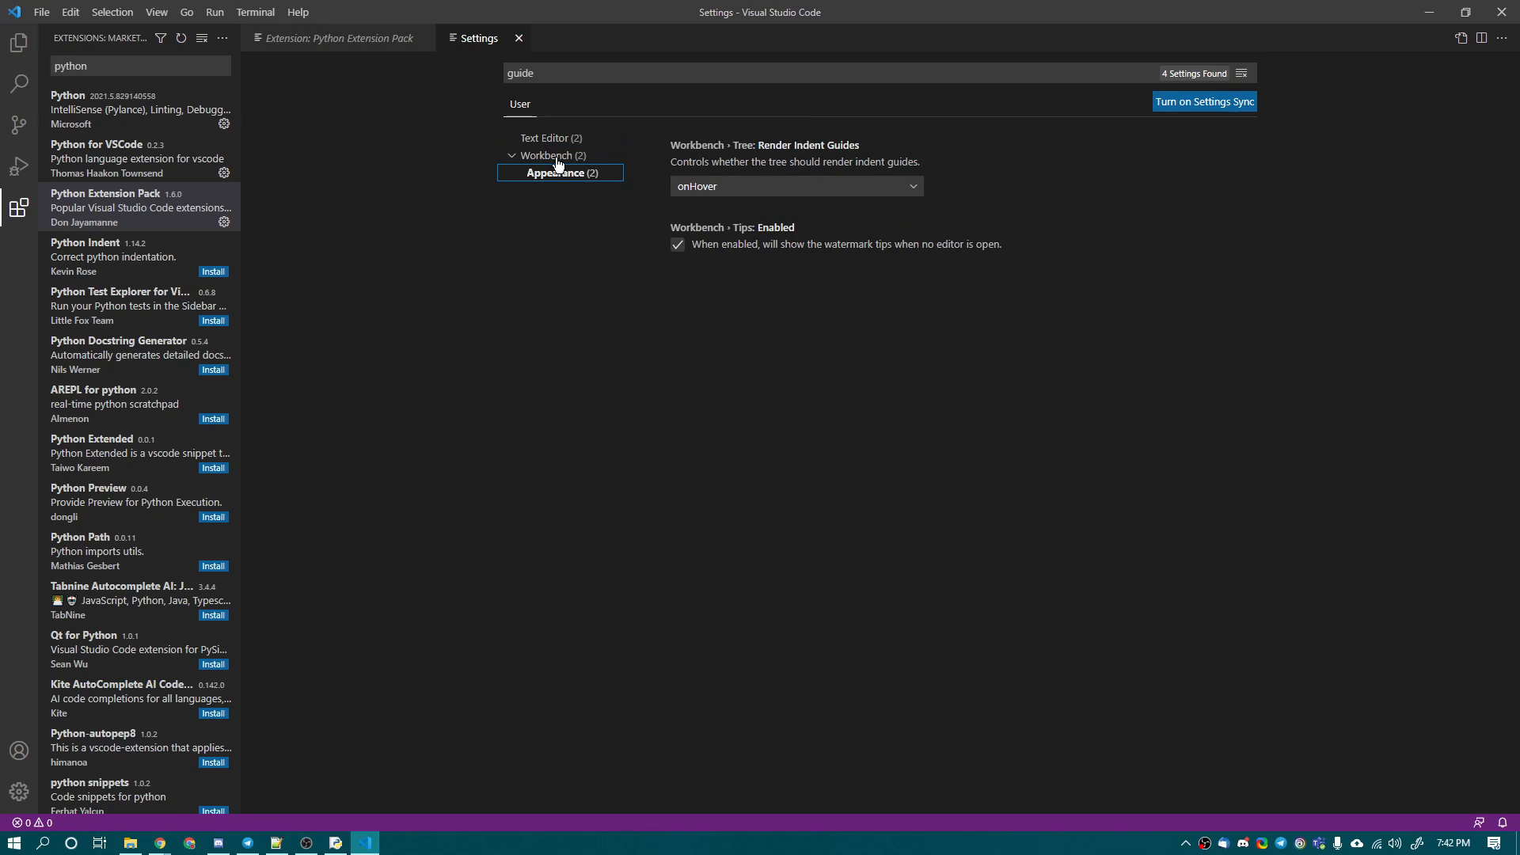
{"action": "left_click", "coordinate": [556, 156]}
{"action": "left_click", "coordinate": [557, 143]}
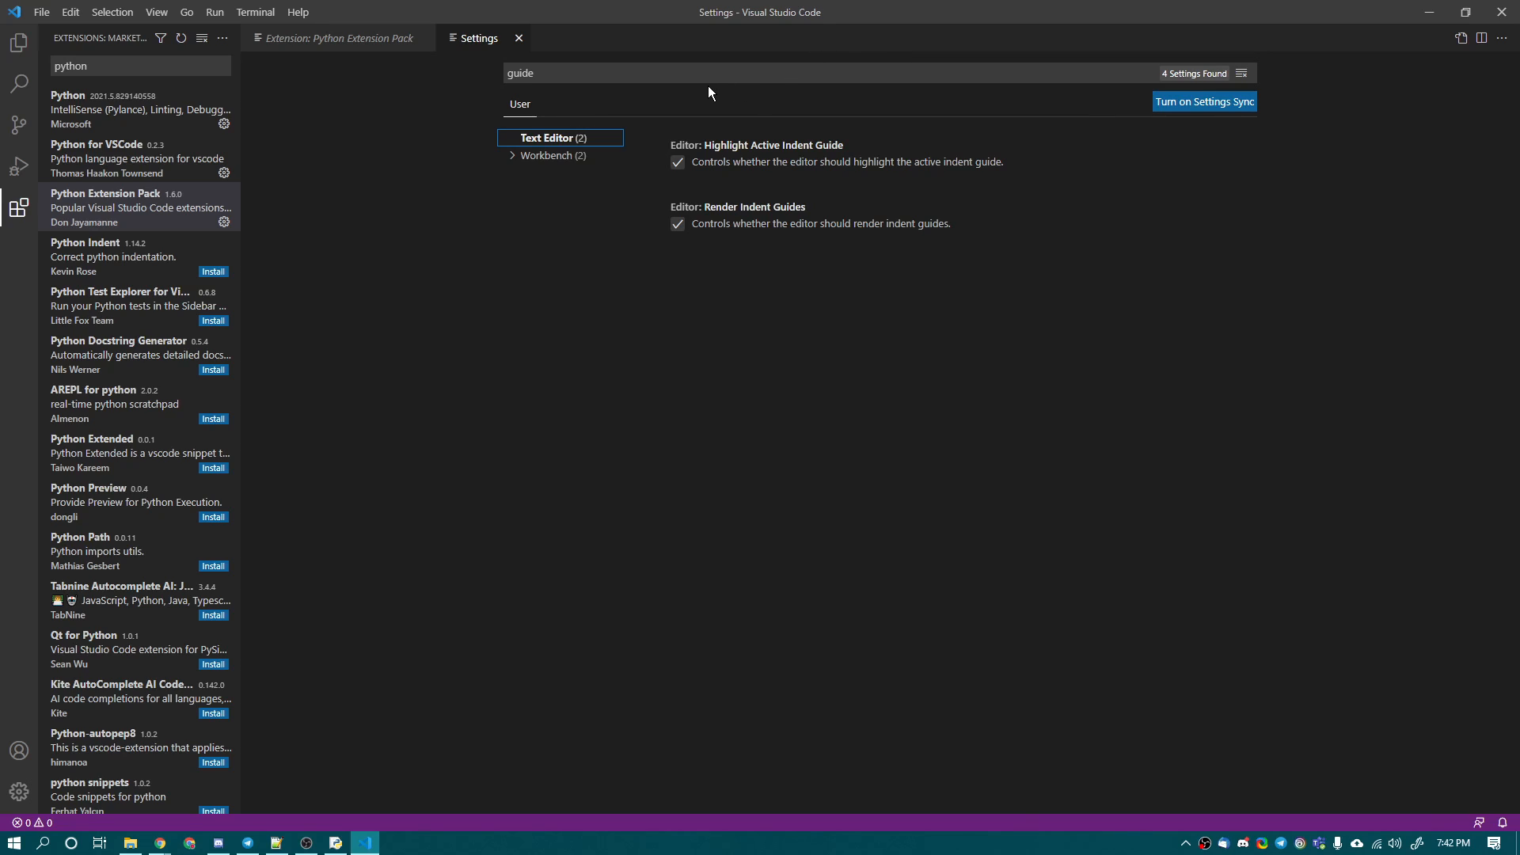
{"action": "left_click", "coordinate": [522, 73]}
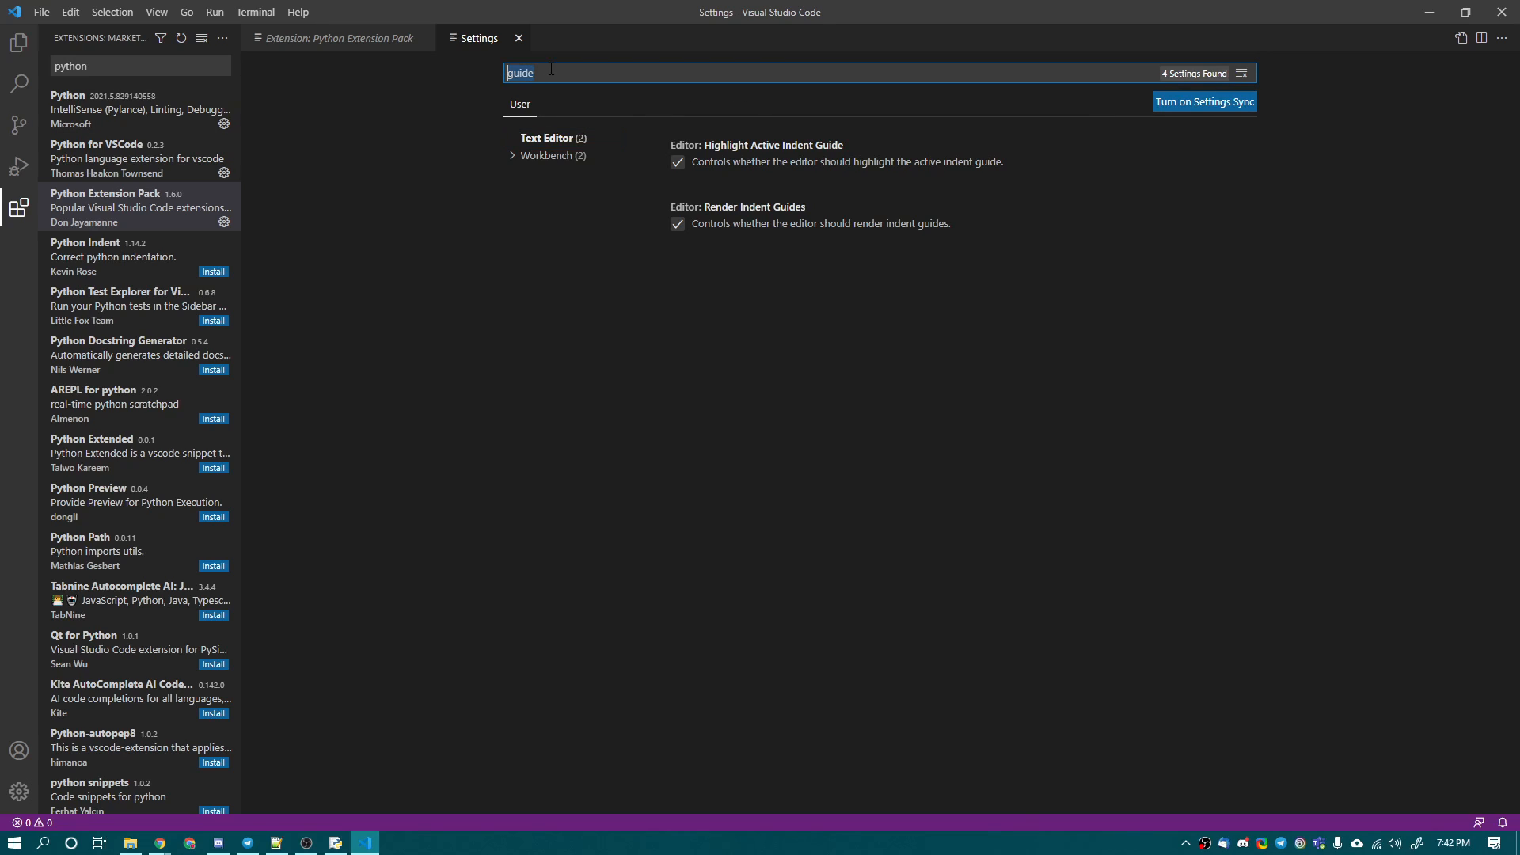
{"action": "key", "text": "BackSpace"}
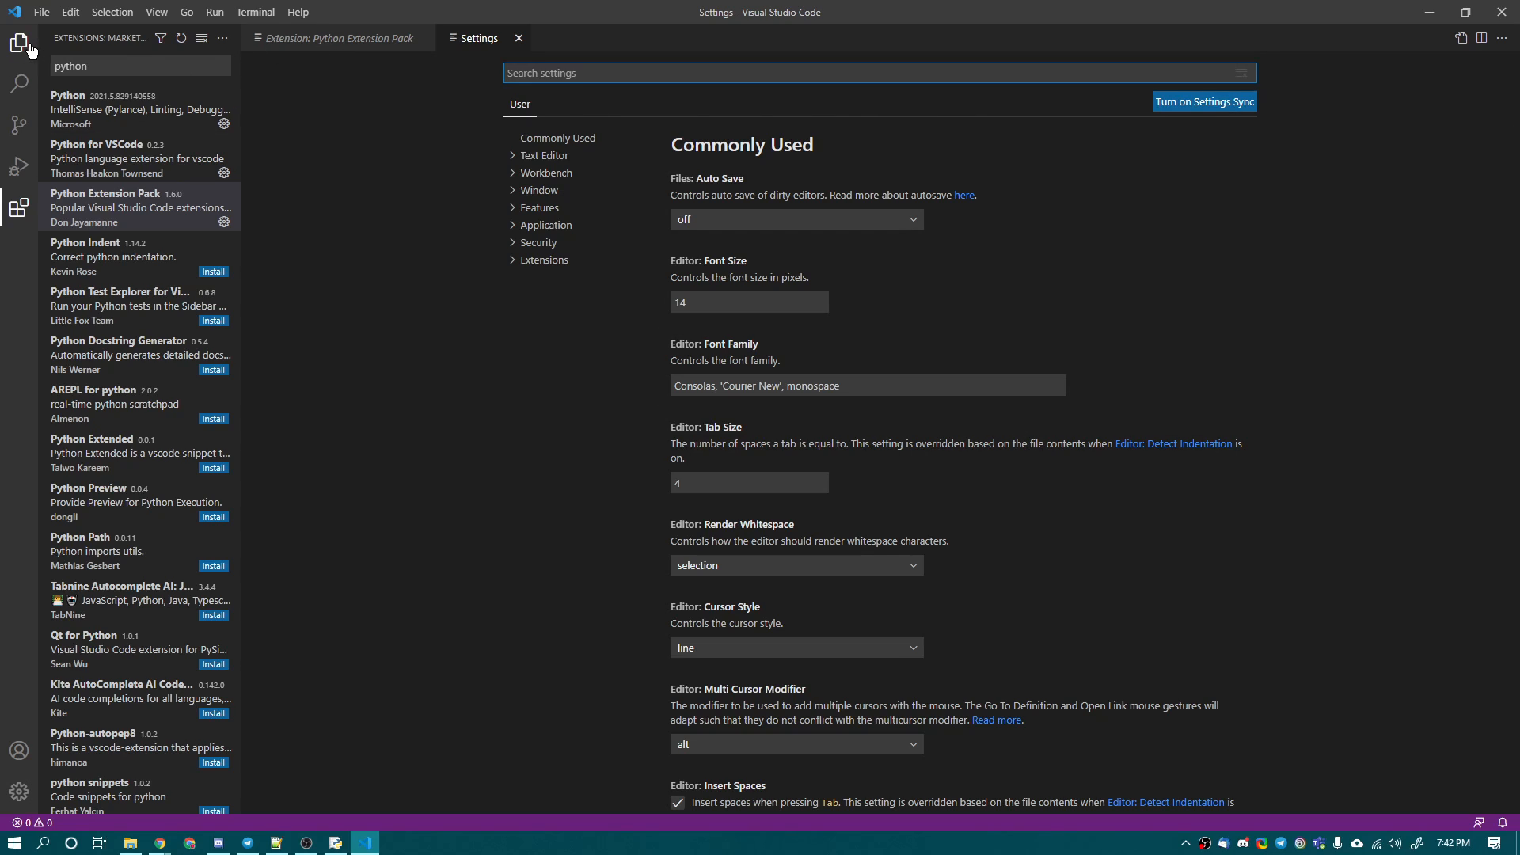
Switch to File Explorer and open the .vscode folder inside COP2510 on OneDrive - State College of Florida.
{"action": "left_click", "coordinate": [131, 844]}
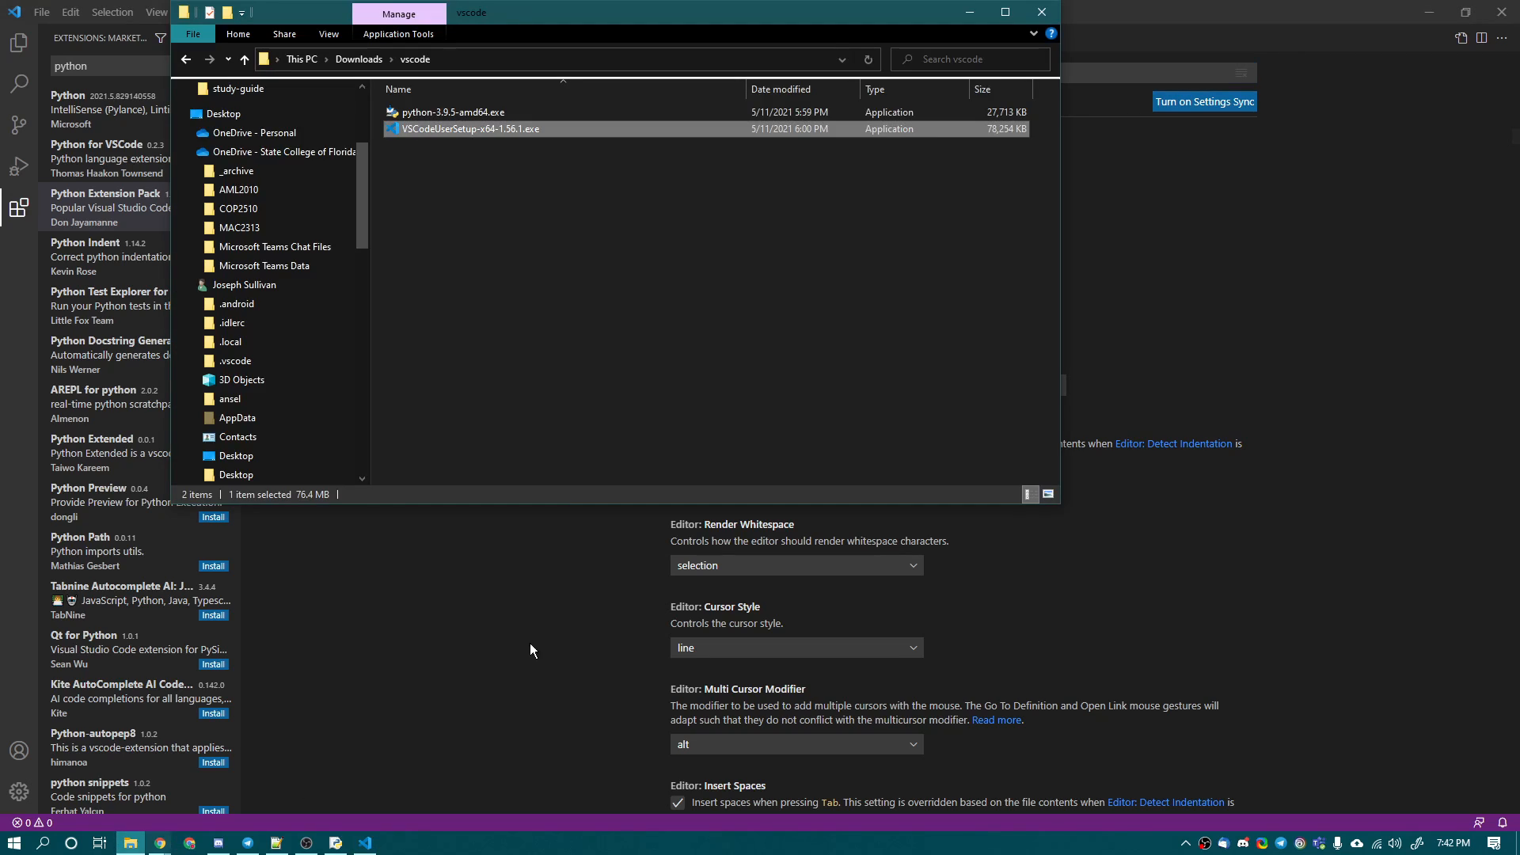
{"action": "left_click", "coordinate": [258, 153]}
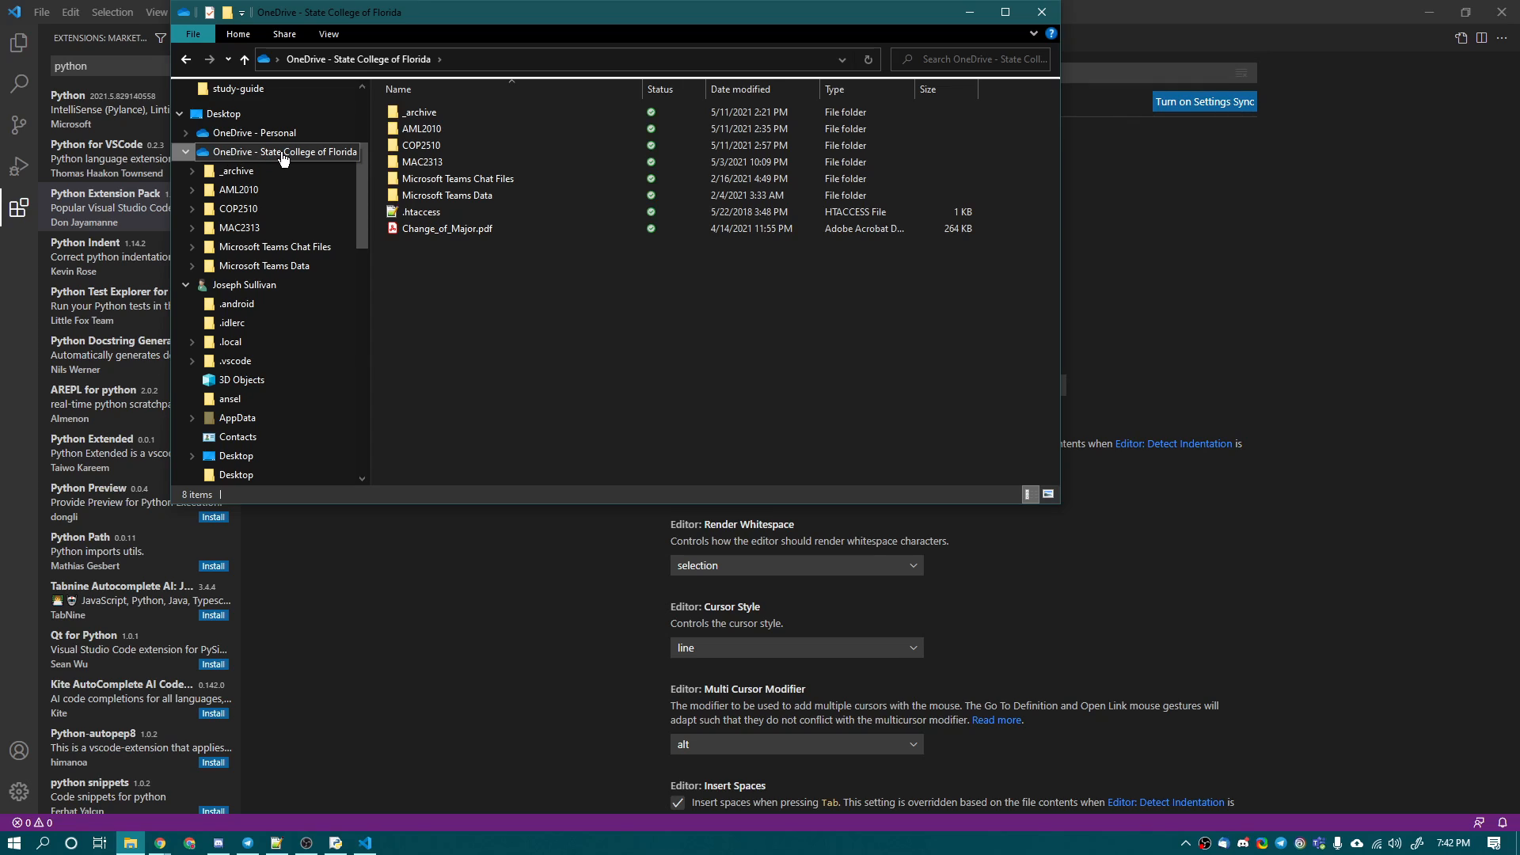
{"action": "left_click", "coordinate": [439, 145]}
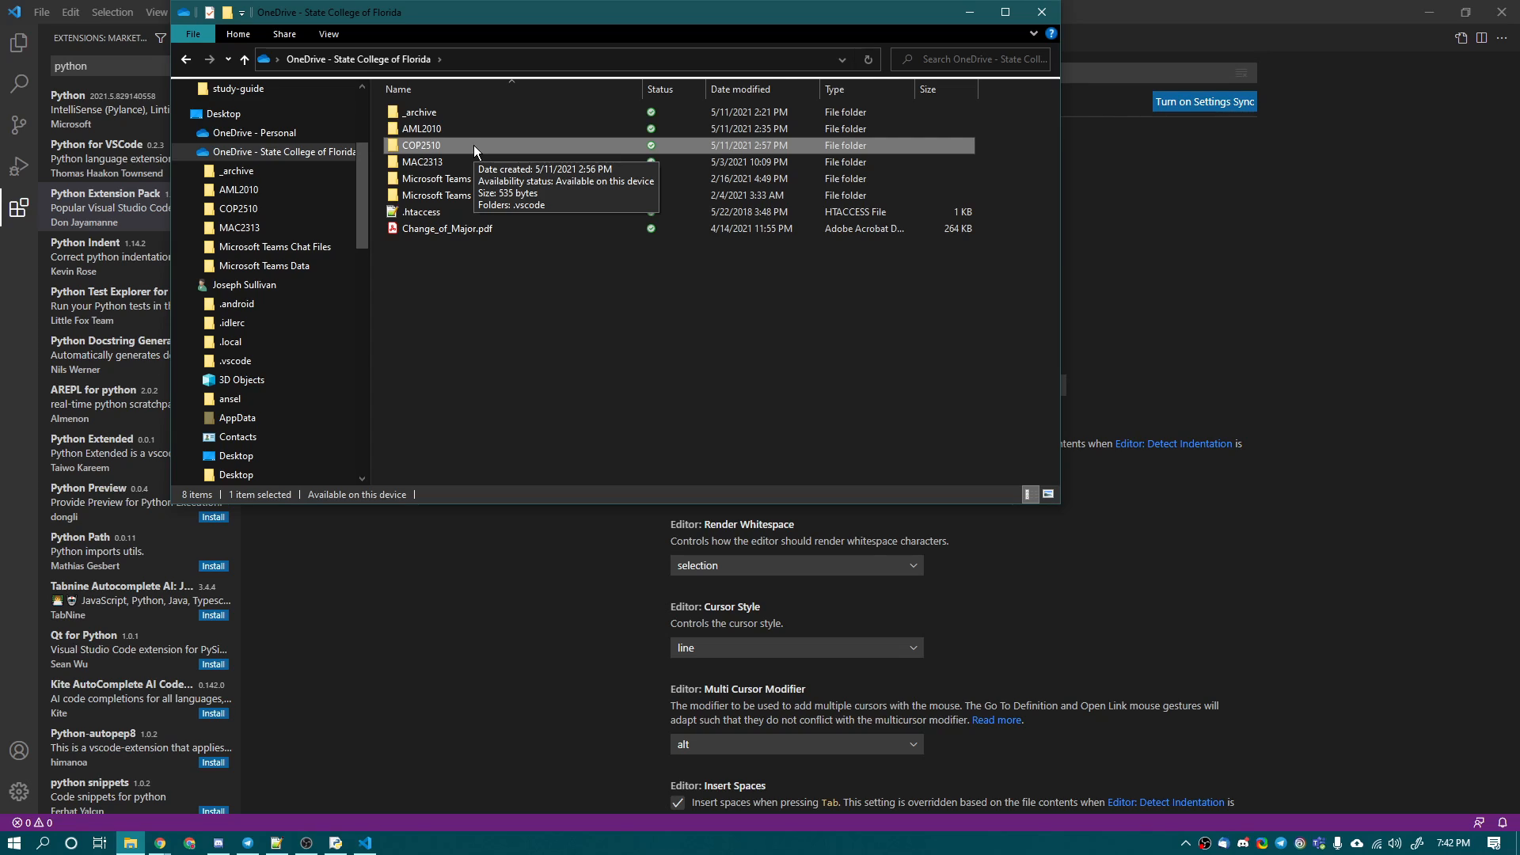
{"action": "double_click", "coordinate": [473, 145]}
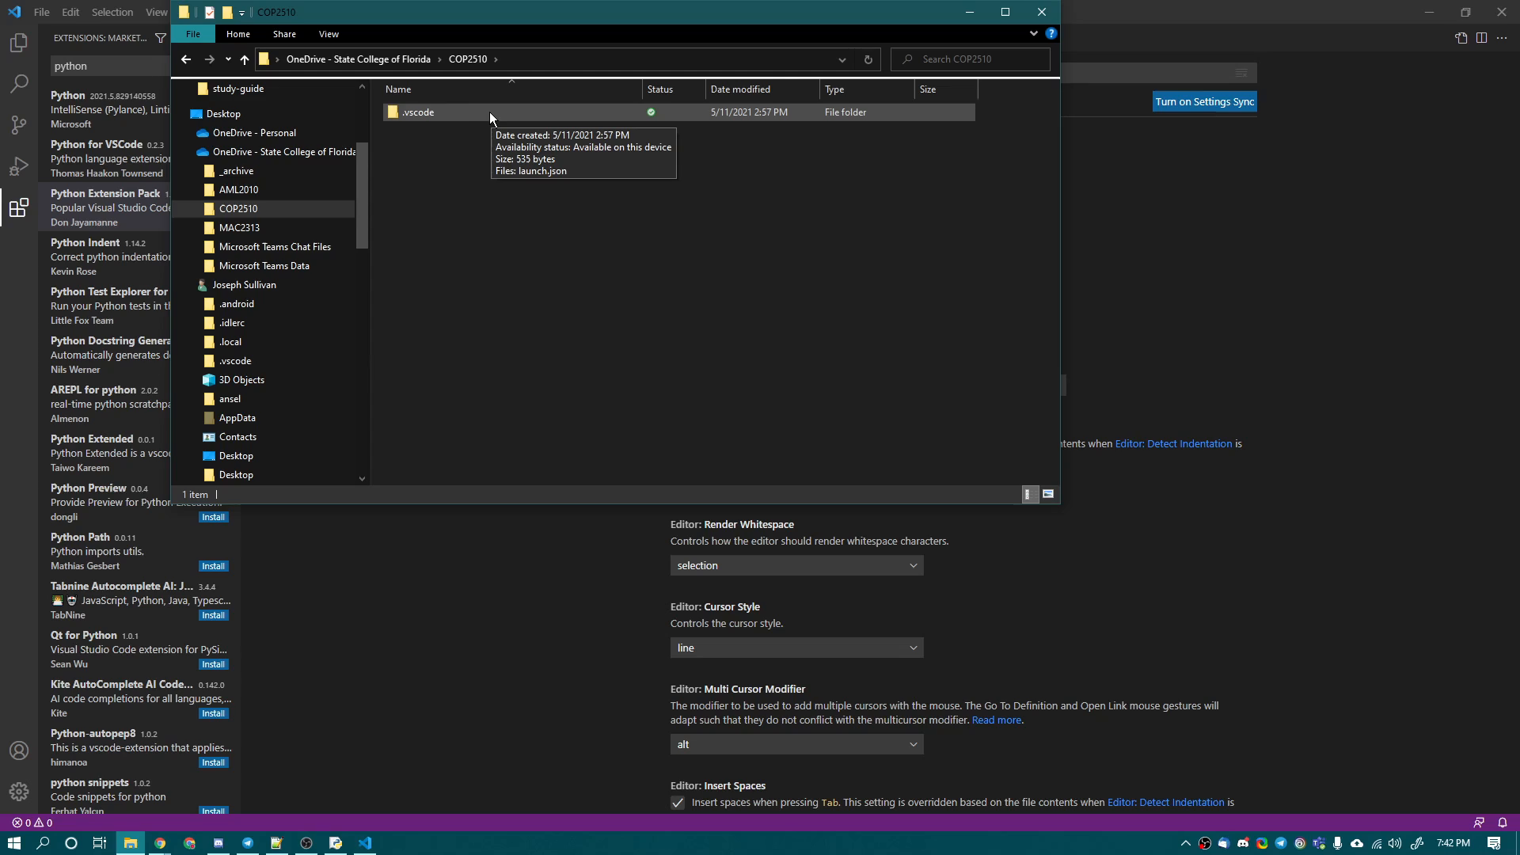
{"action": "double_click", "coordinate": [434, 114]}
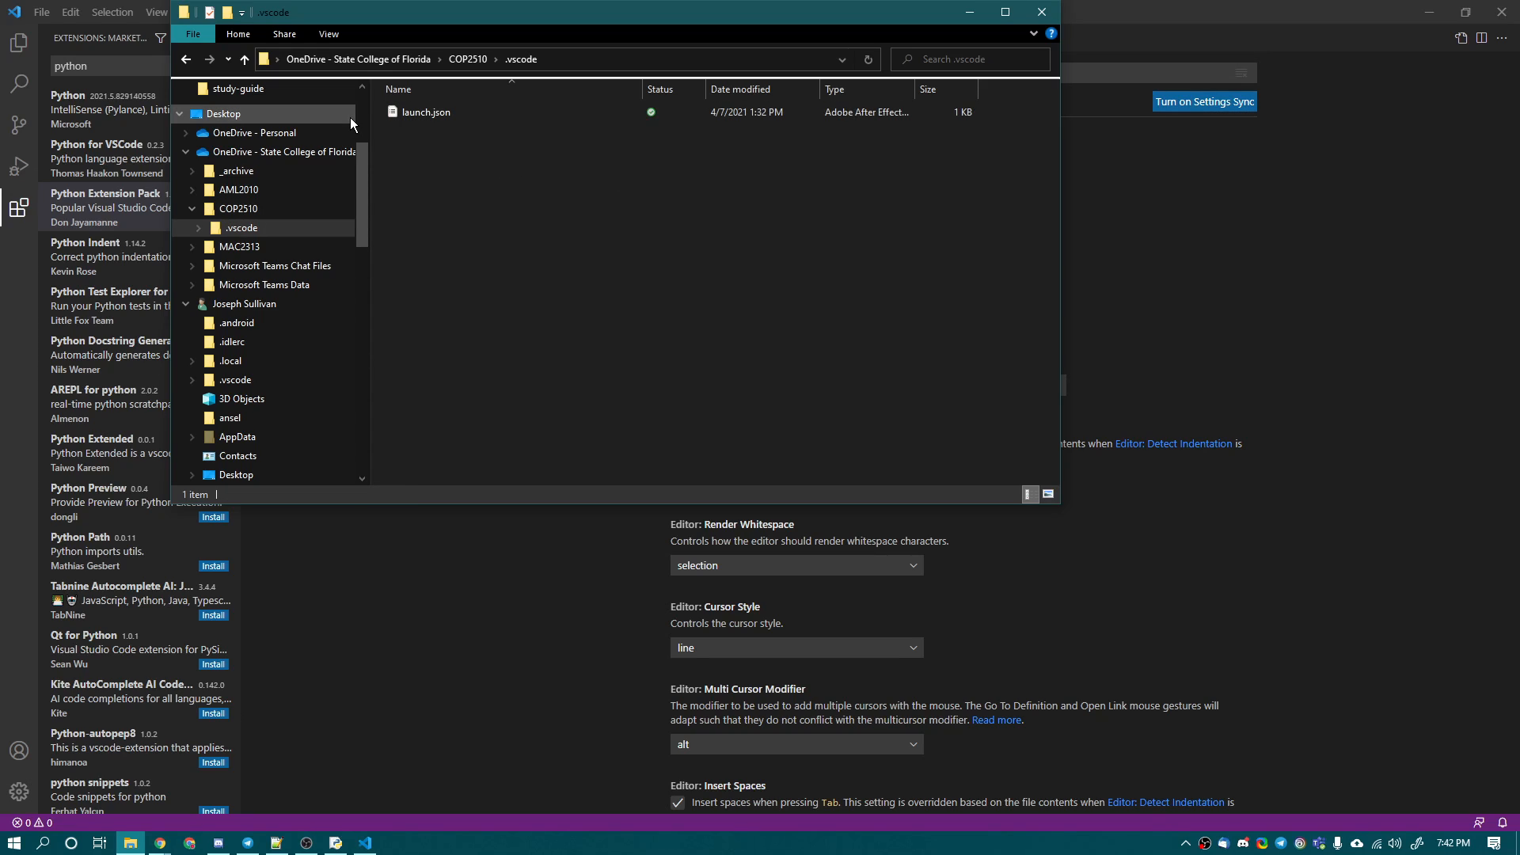
Open launch.json with Visual Studio Code, keeping it as the app always used for .json files.
{"action": "left_click", "coordinate": [419, 112]}
{"action": "double_click", "coordinate": [419, 111]}
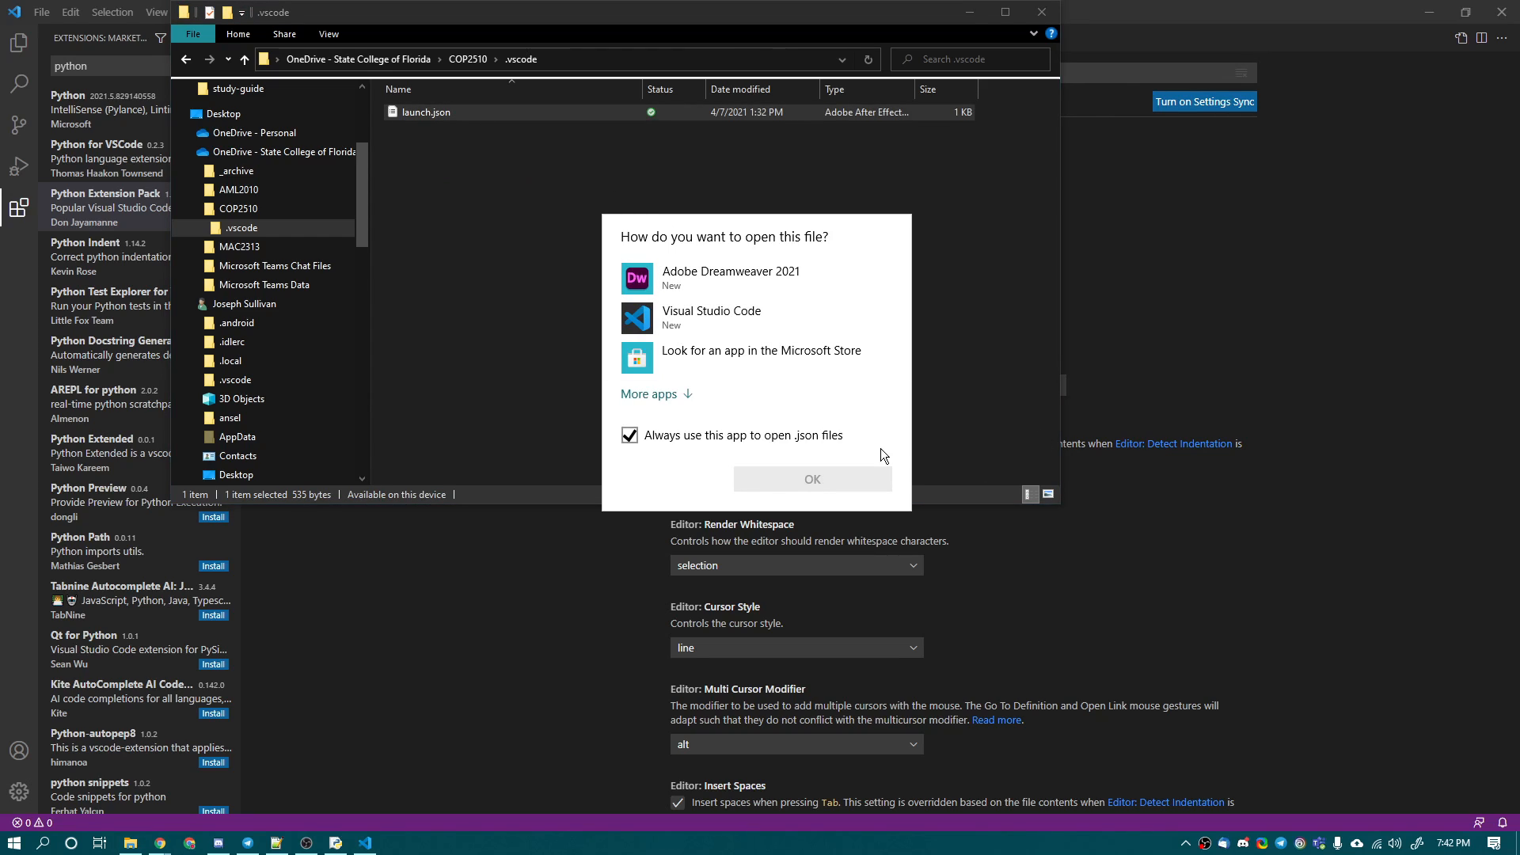
{"action": "left_click", "coordinate": [682, 320]}
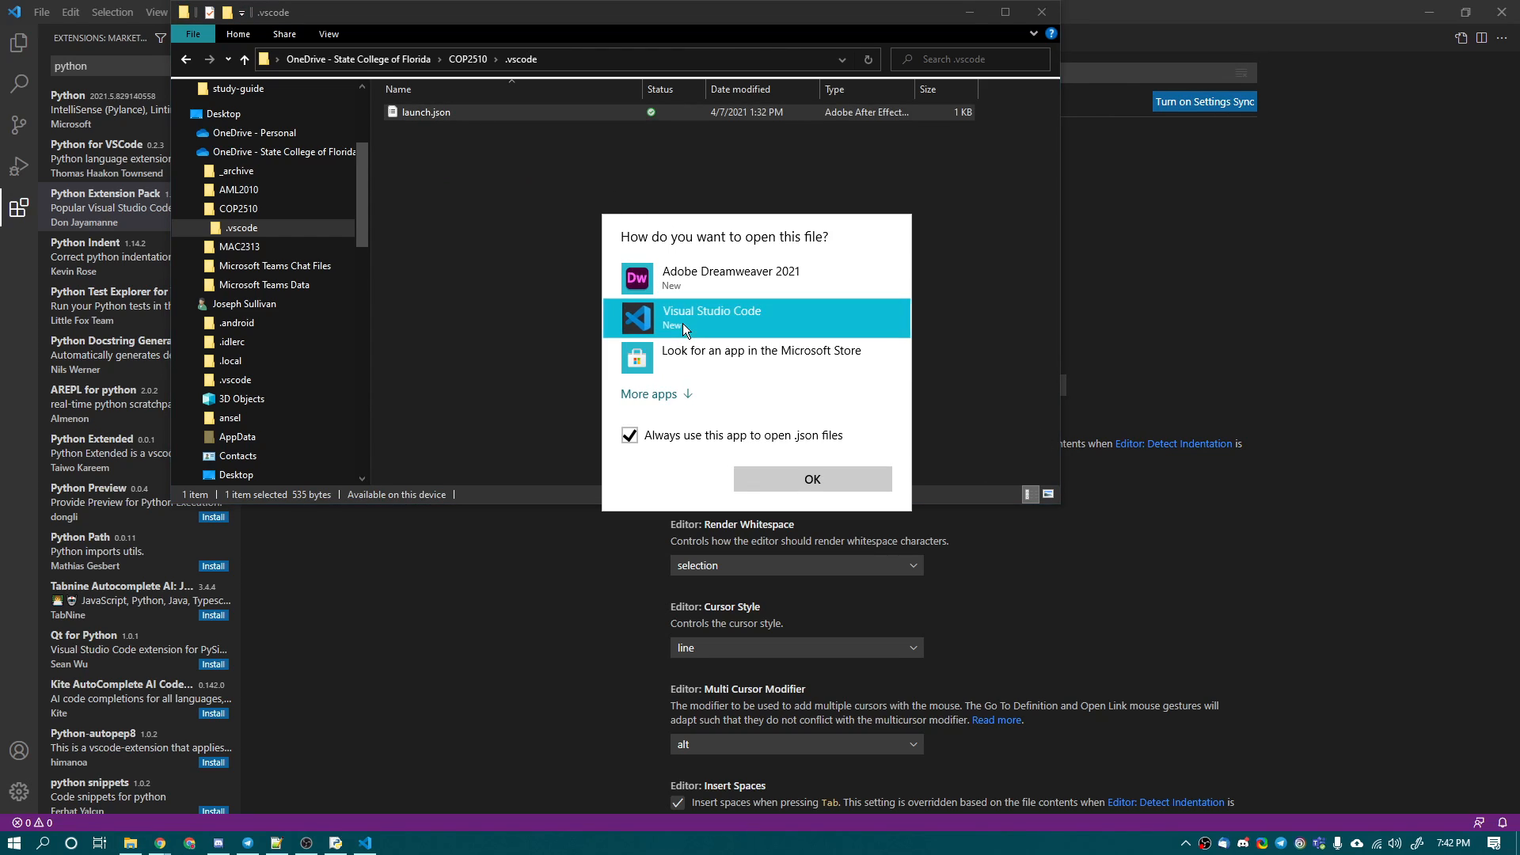
{"action": "left_click", "coordinate": [790, 481]}
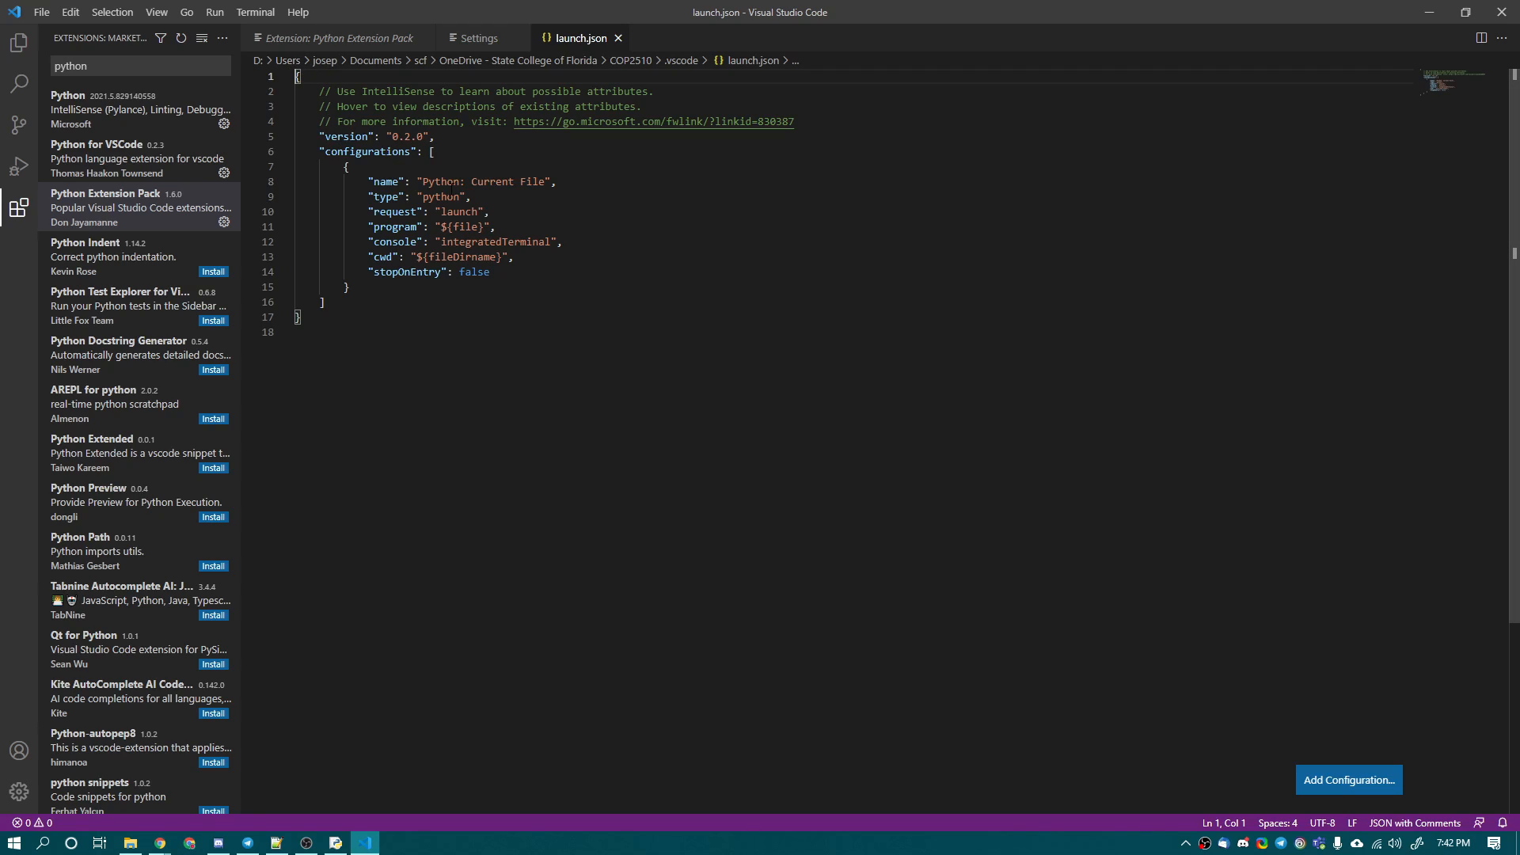
Close the launch.json, Settings and Python Extension Pack editors in Visual Studio Code.
{"action": "mouse_move", "coordinate": [392, 176]}
{"action": "left_click", "coordinate": [618, 39]}
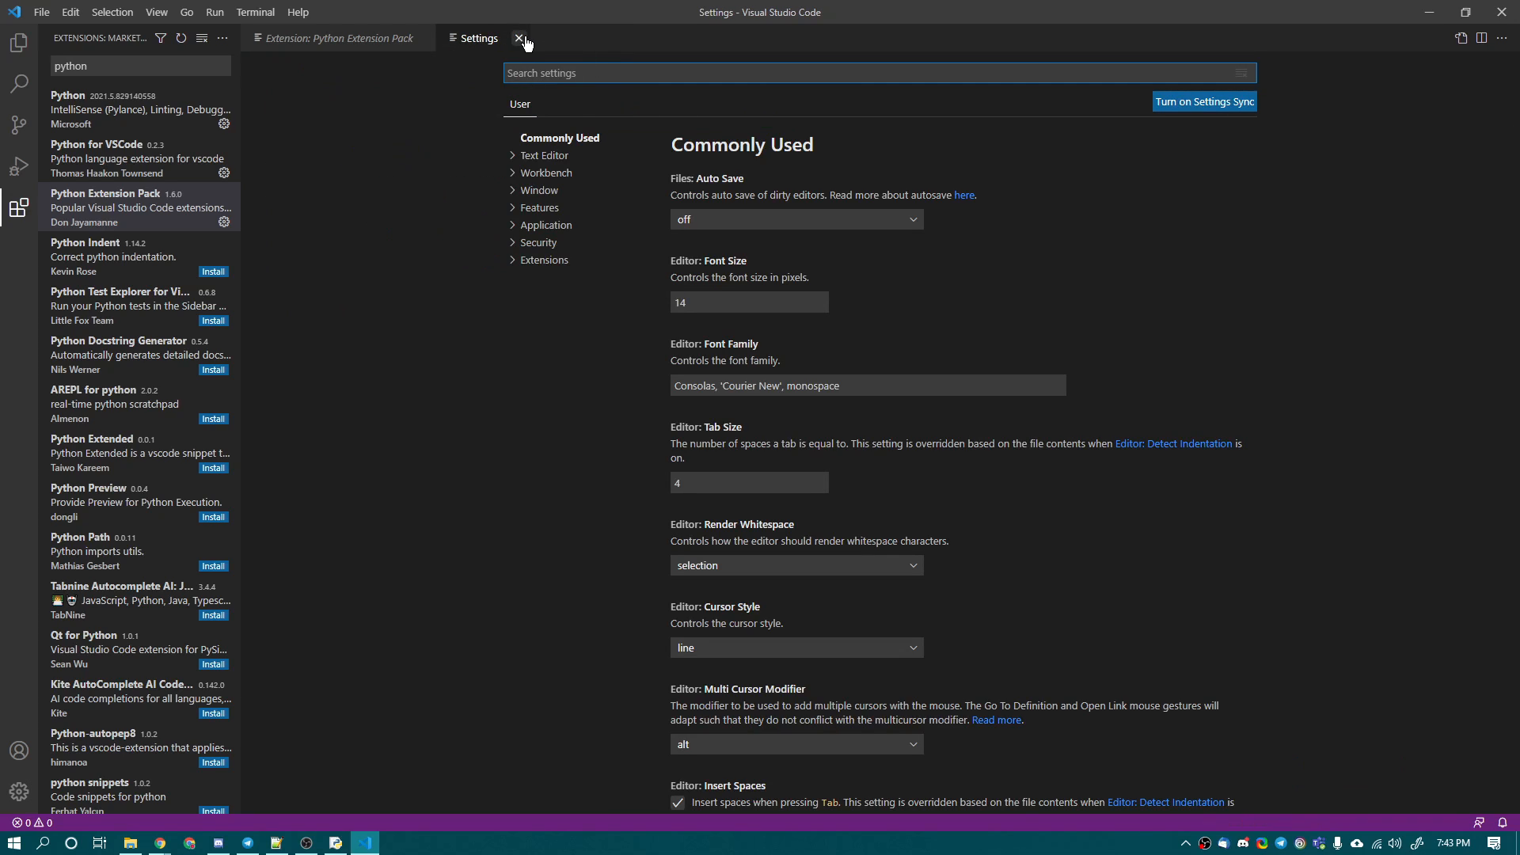
{"action": "left_click", "coordinate": [520, 39]}
{"action": "left_click", "coordinate": [425, 39]}
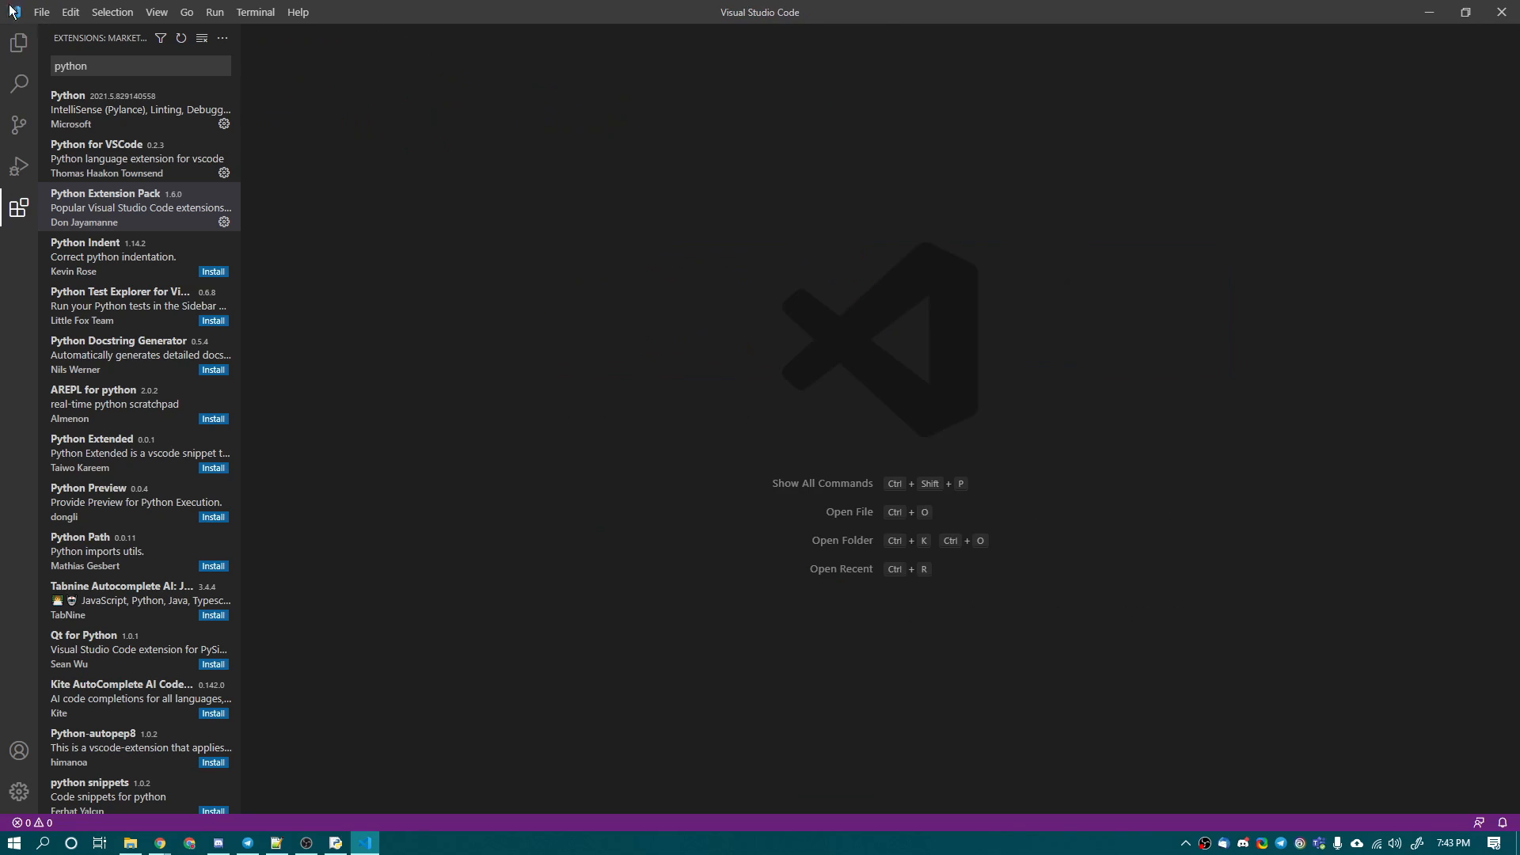
Locate the COP2510 folder in File Explorer and open it as the working folder in Visual Studio Code.
{"action": "left_click", "coordinate": [130, 843]}
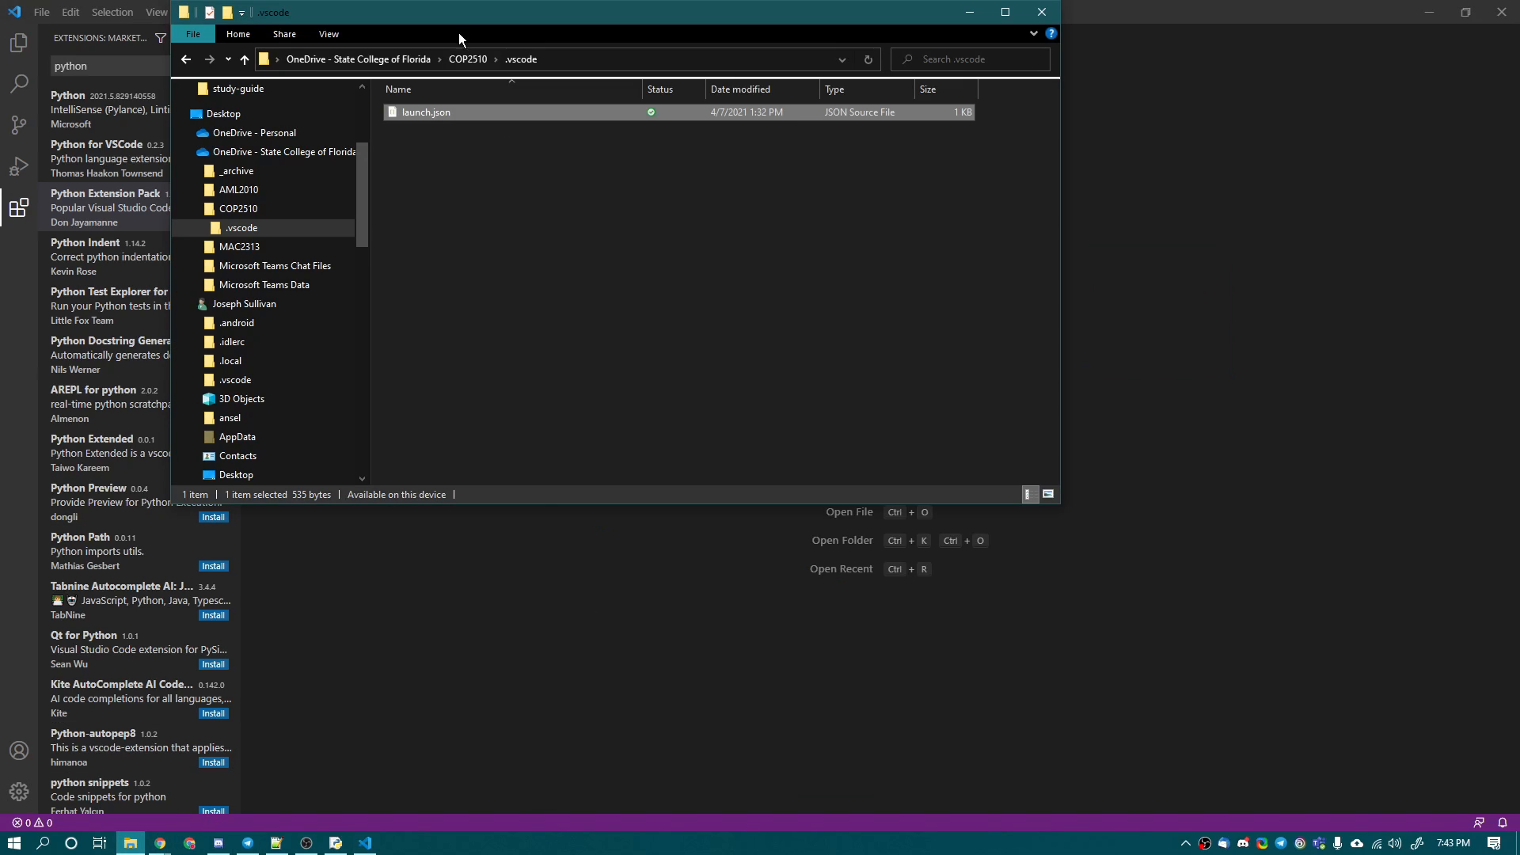
{"action": "left_click", "coordinate": [467, 61]}
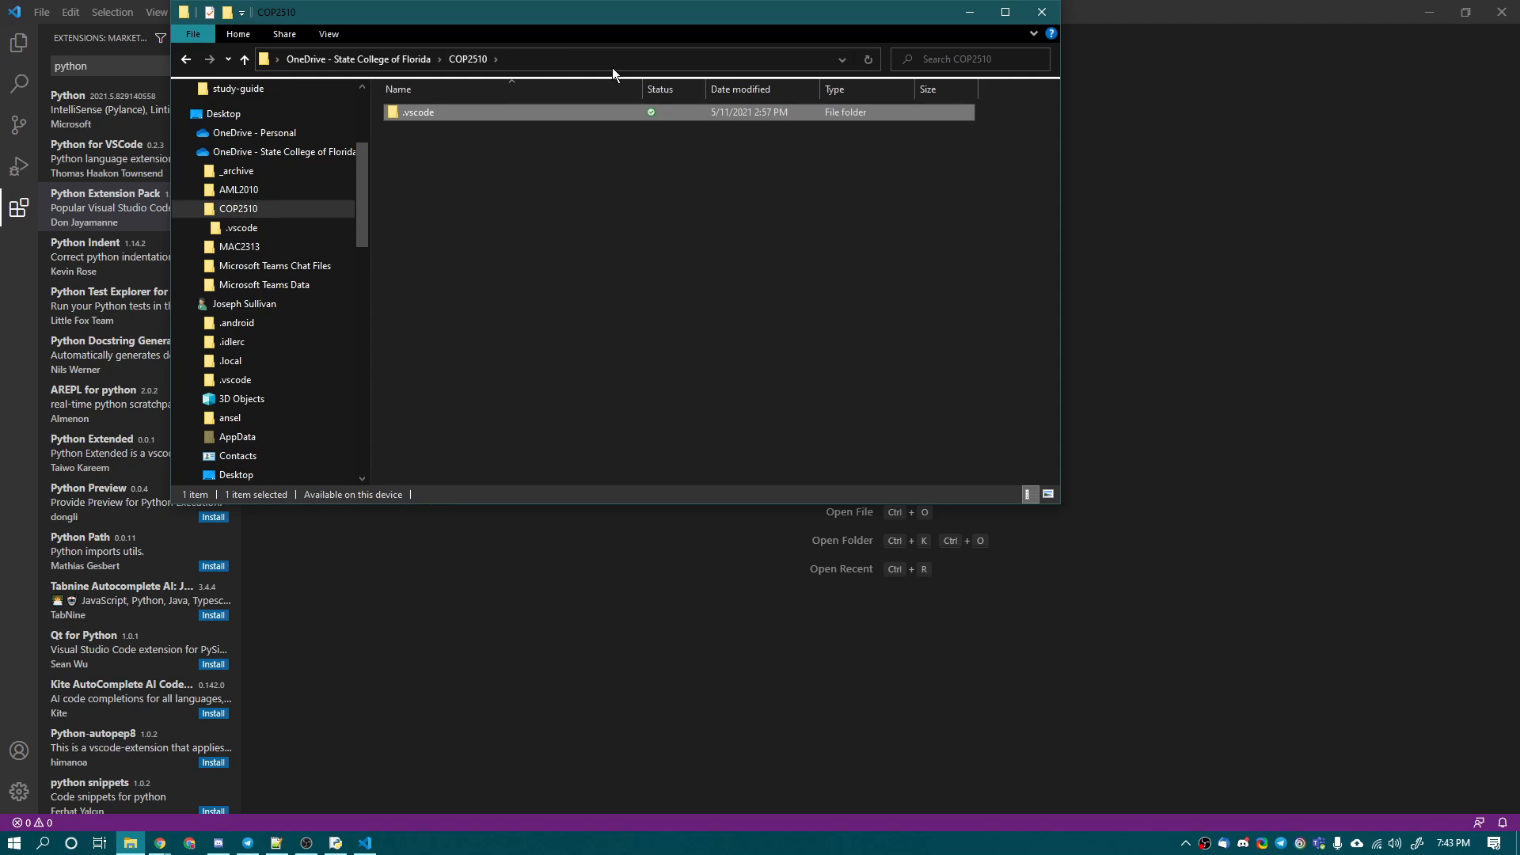
{"action": "left_click", "coordinate": [614, 63]}
{"action": "left_click", "coordinate": [41, 12]}
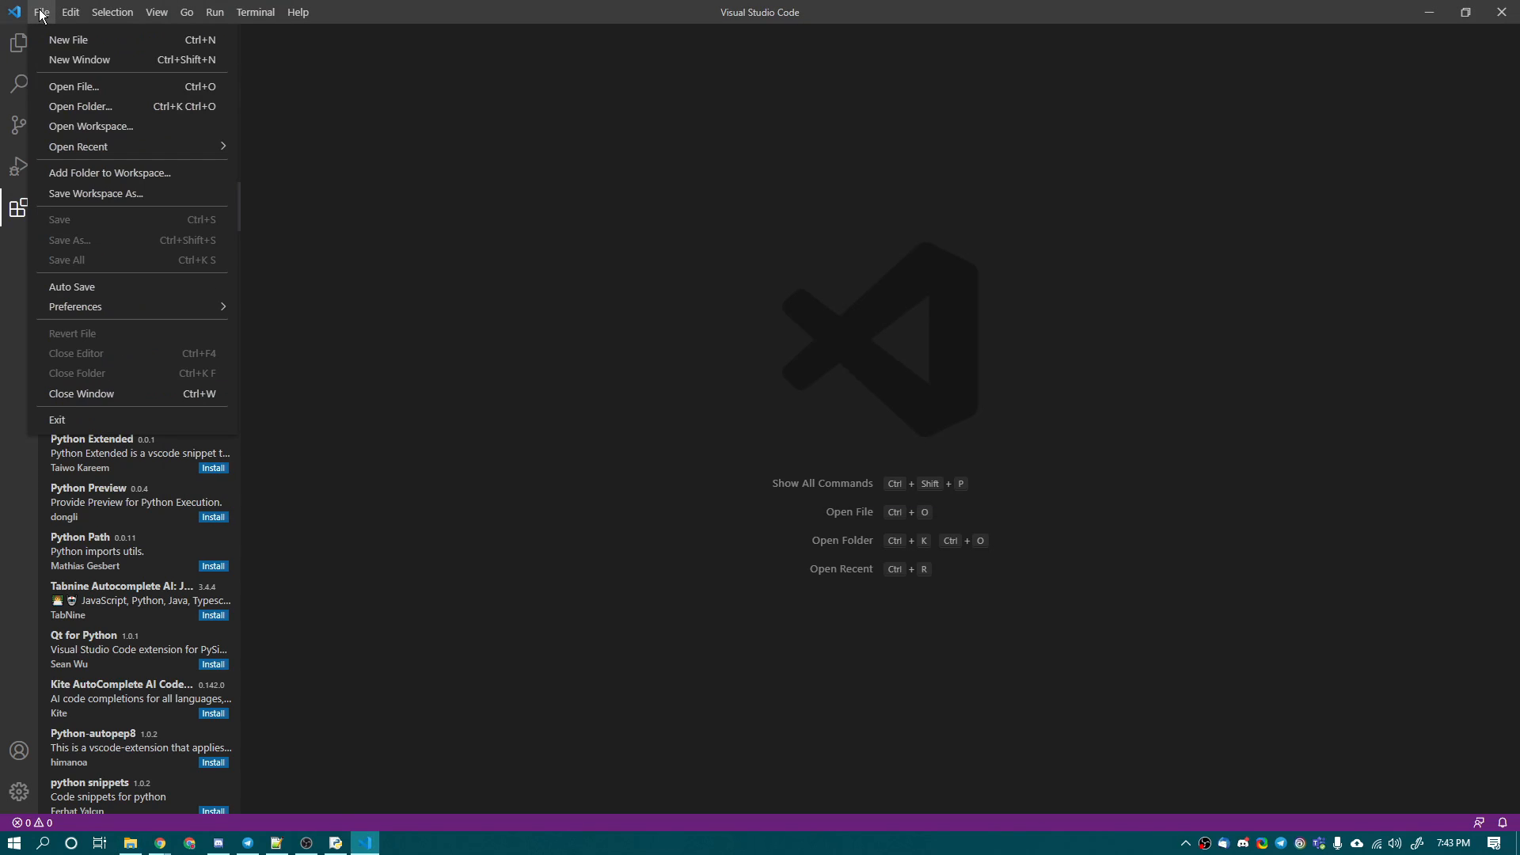
{"action": "left_click", "coordinate": [96, 108]}
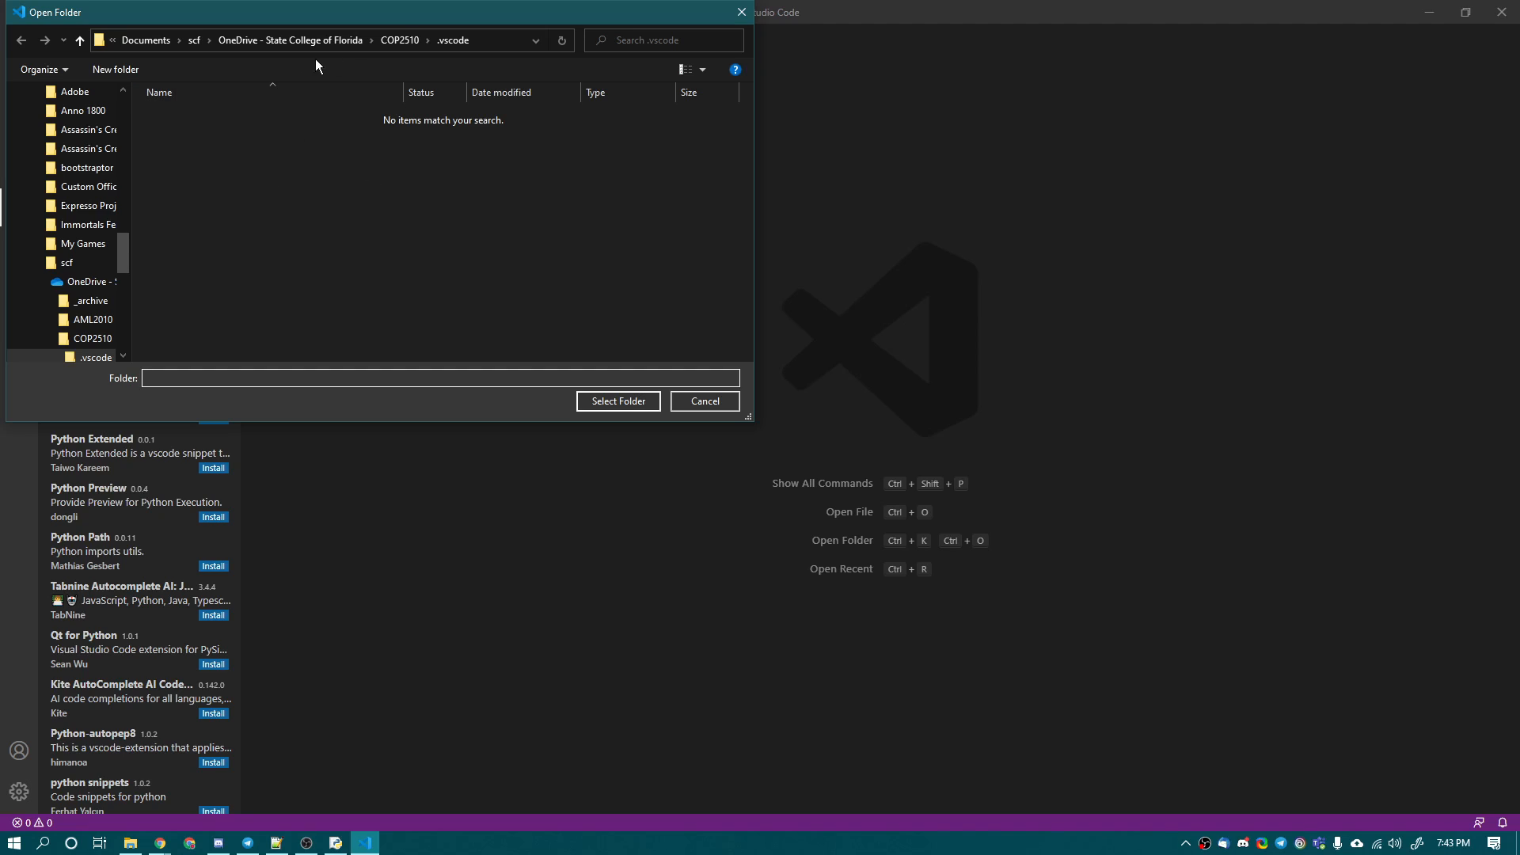
{"action": "left_click", "coordinate": [401, 39]}
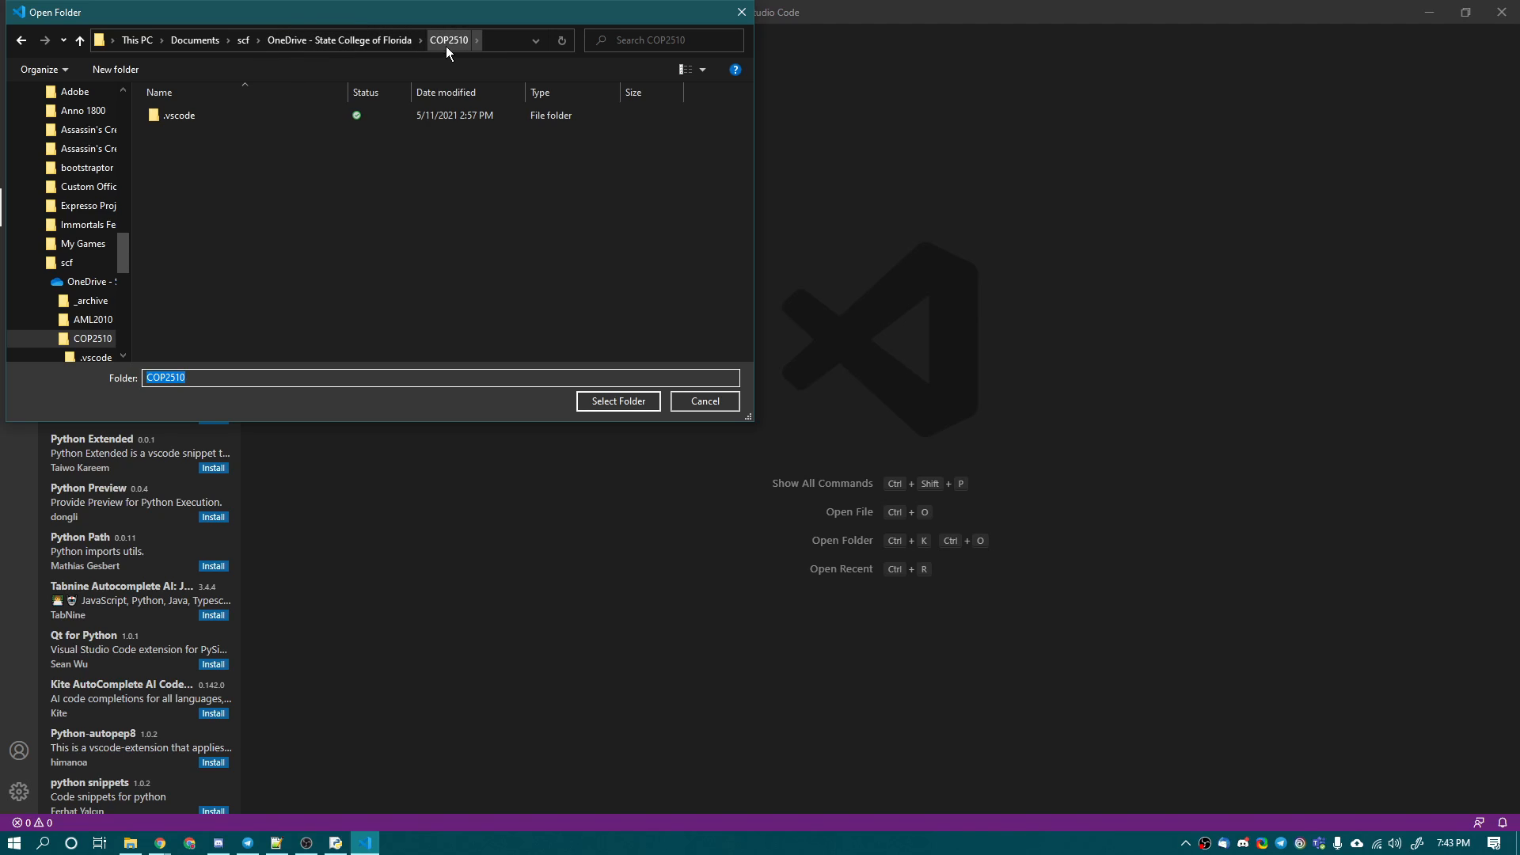
{"action": "left_click", "coordinate": [641, 401]}
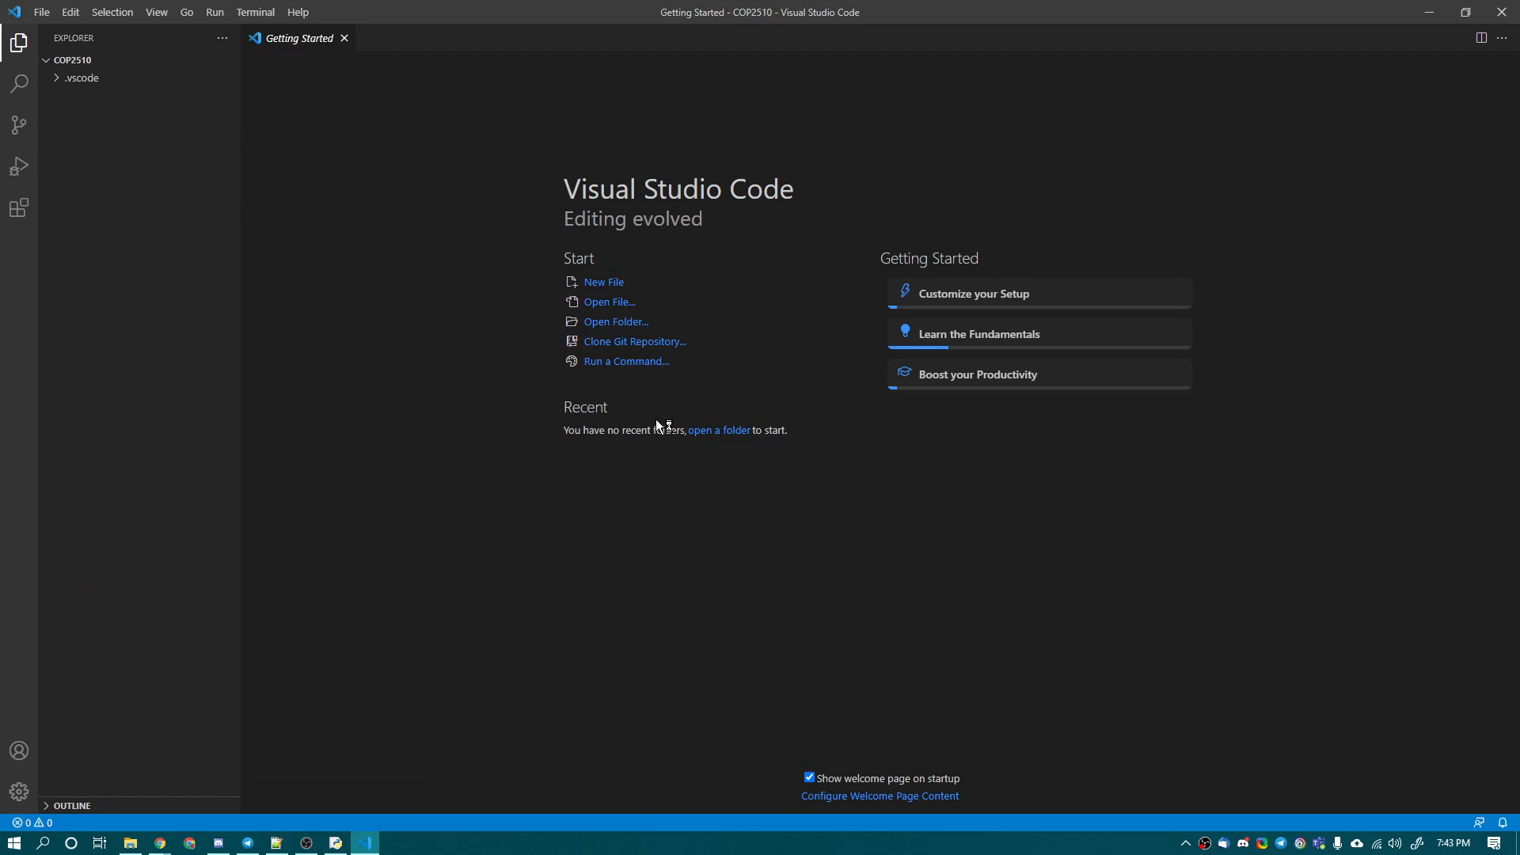
Create a new file named test.py in the root of the COP2510 folder.
{"action": "right_click", "coordinate": [117, 178]}
{"action": "left_click", "coordinate": [219, 188]}
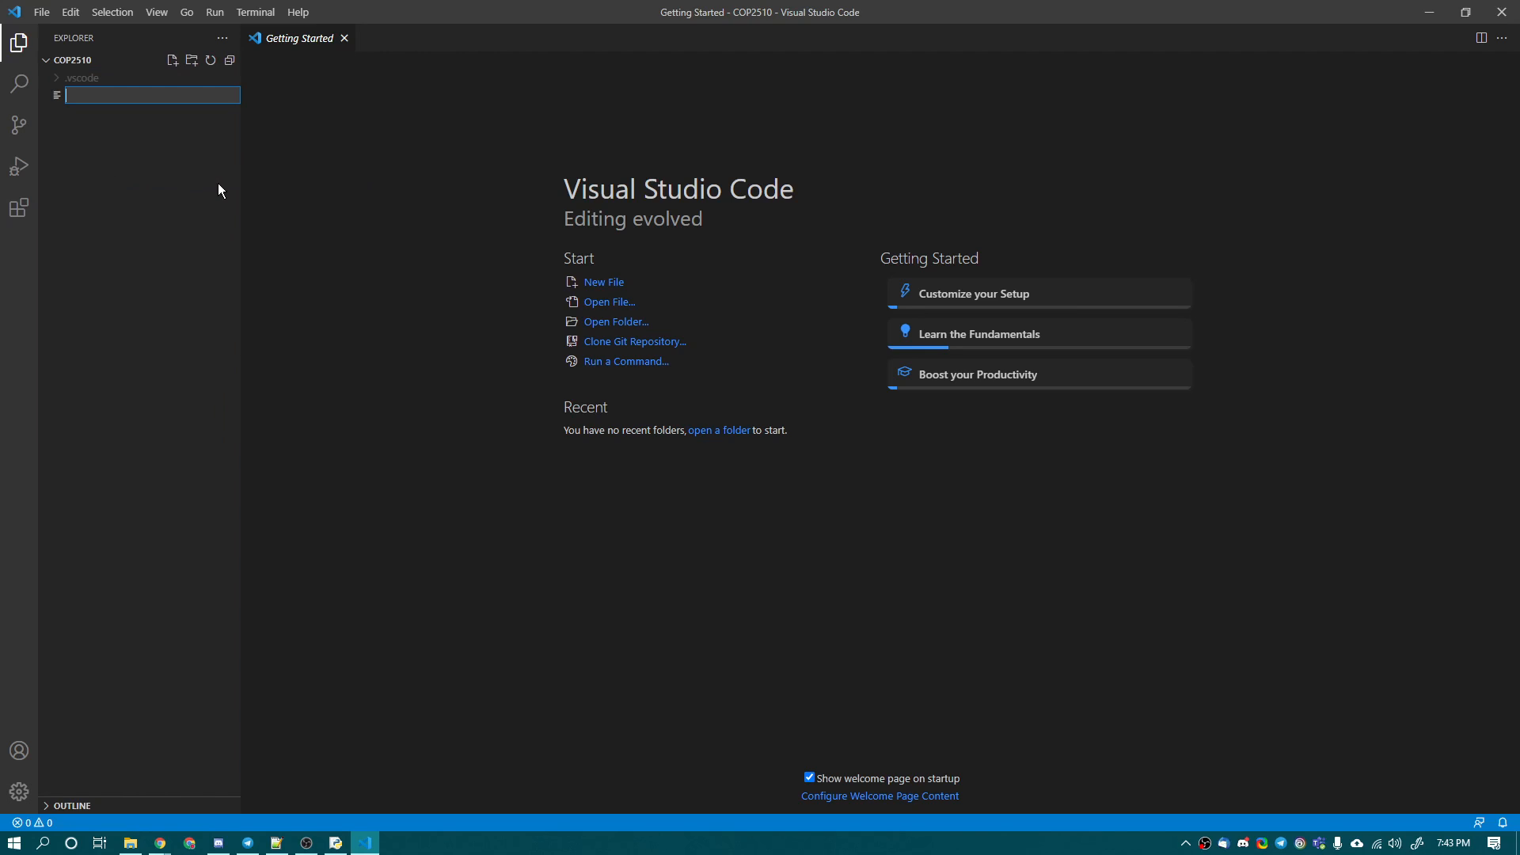
{"action": "type", "text": "test.py"}
{"action": "key", "text": "Return"}
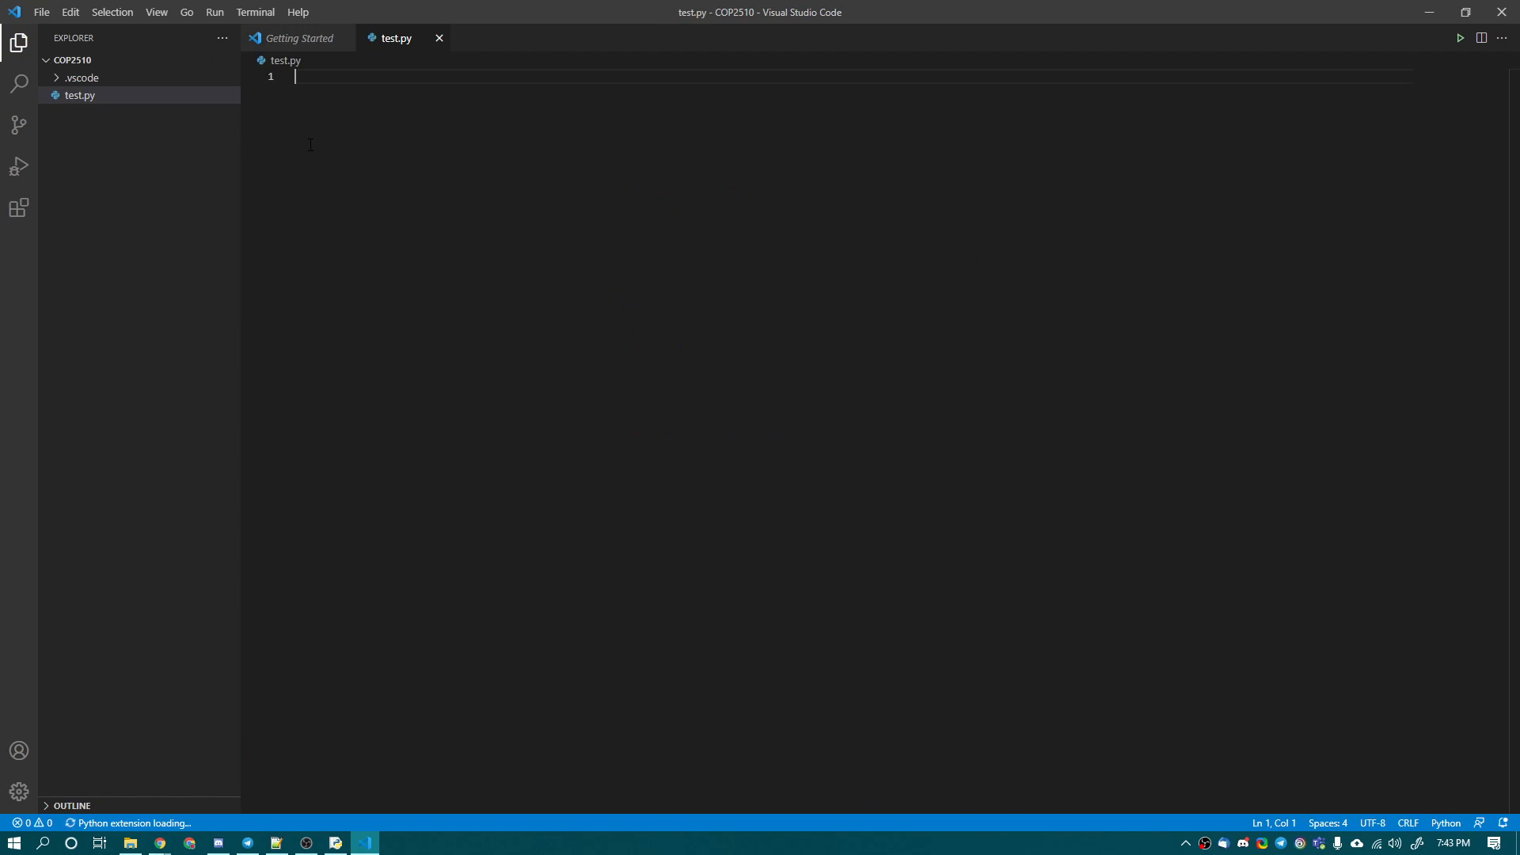
Write print('Hello World') in test.py using the print autocompletion, closing the Python Get Started page.
{"action": "type", "text": "prin"}
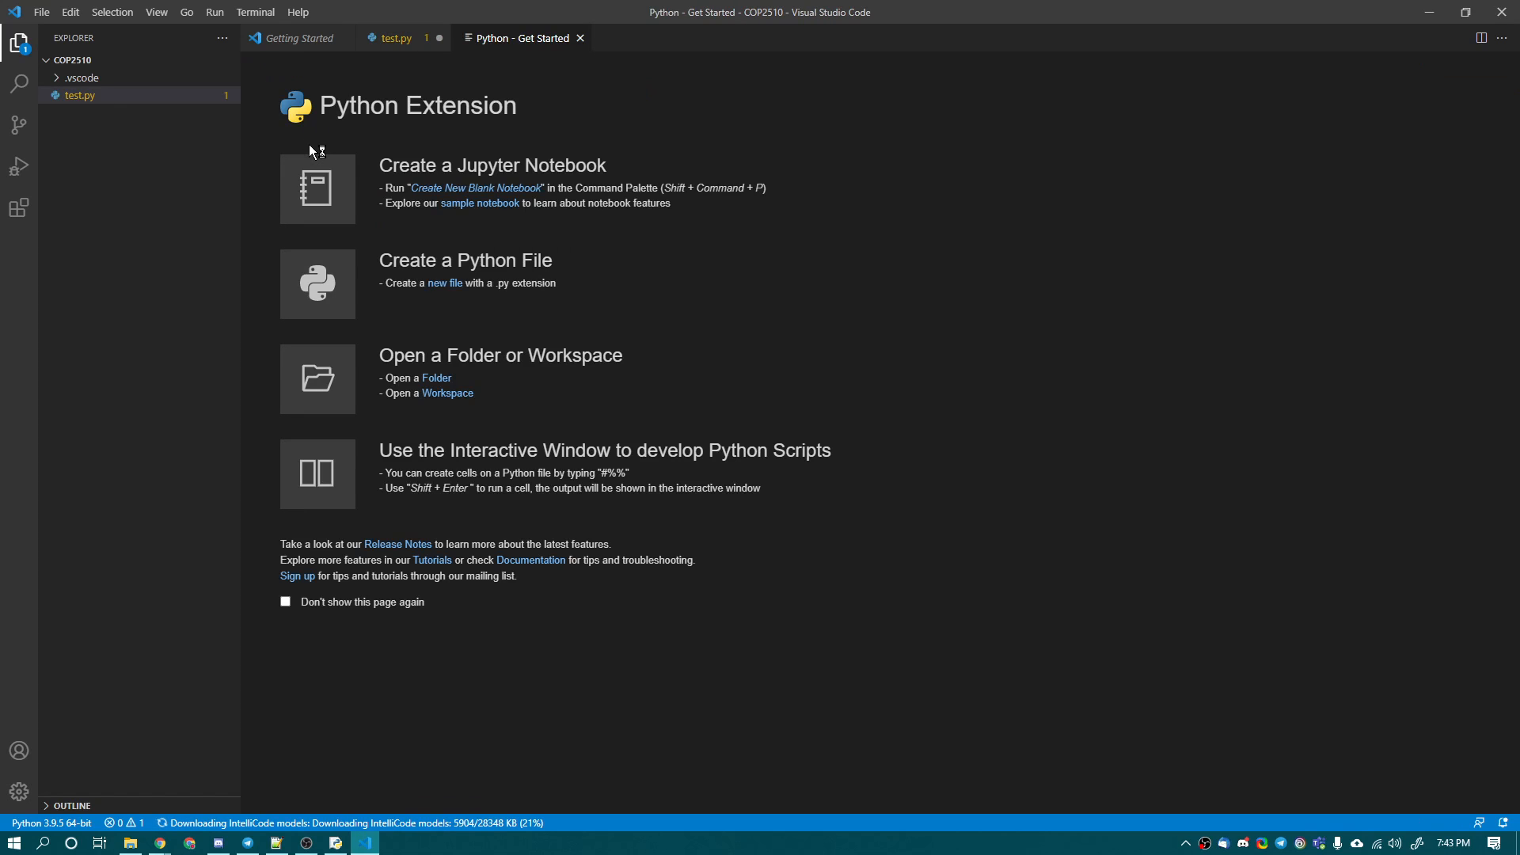
{"action": "left_click", "coordinate": [580, 39]}
{"action": "key", "text": "ctrl+space"}
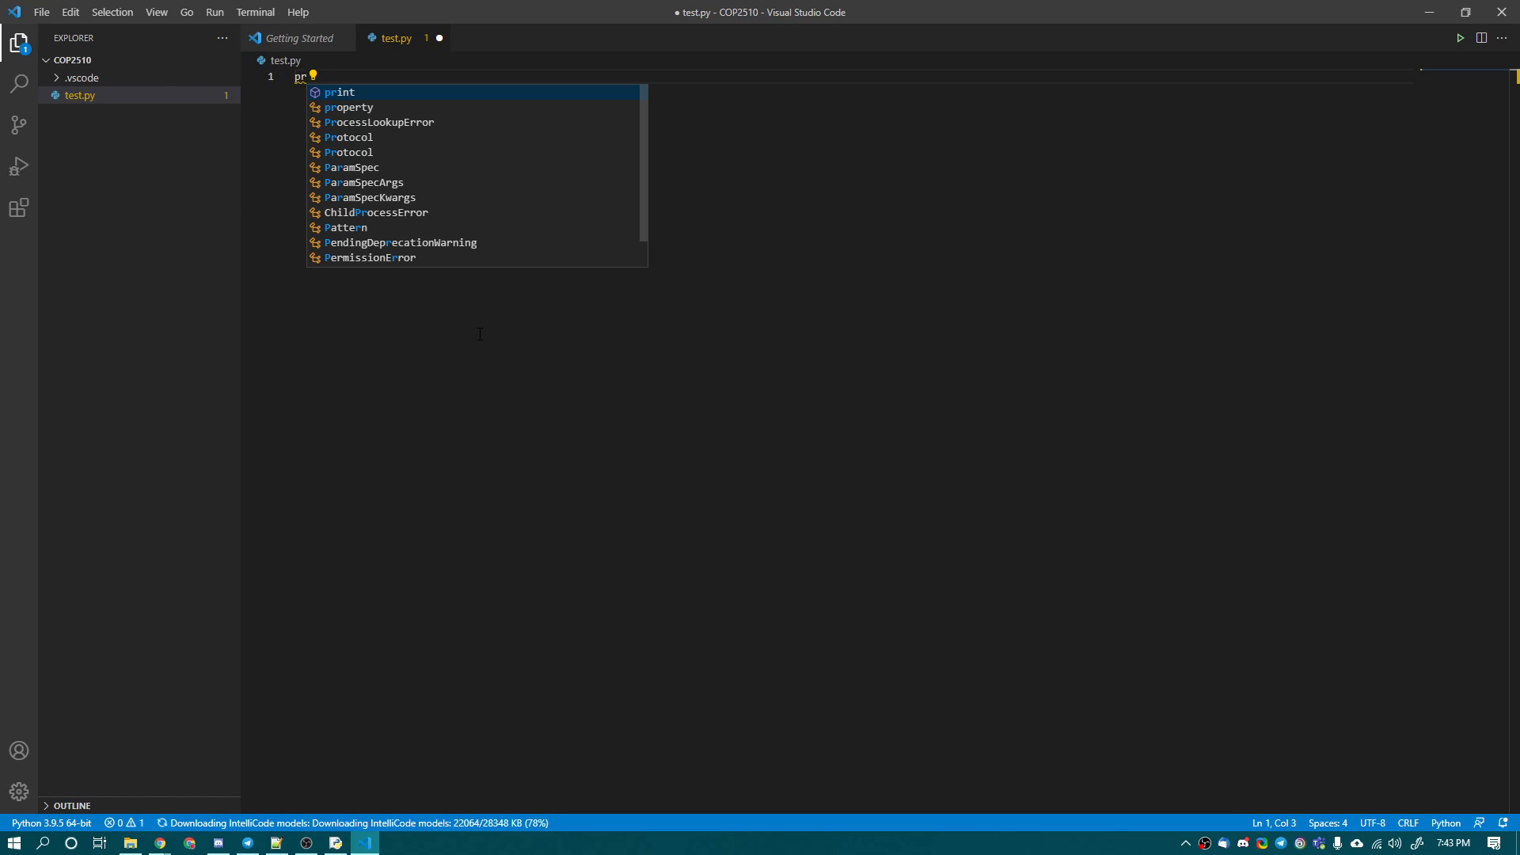
{"action": "key", "text": "Tab"}
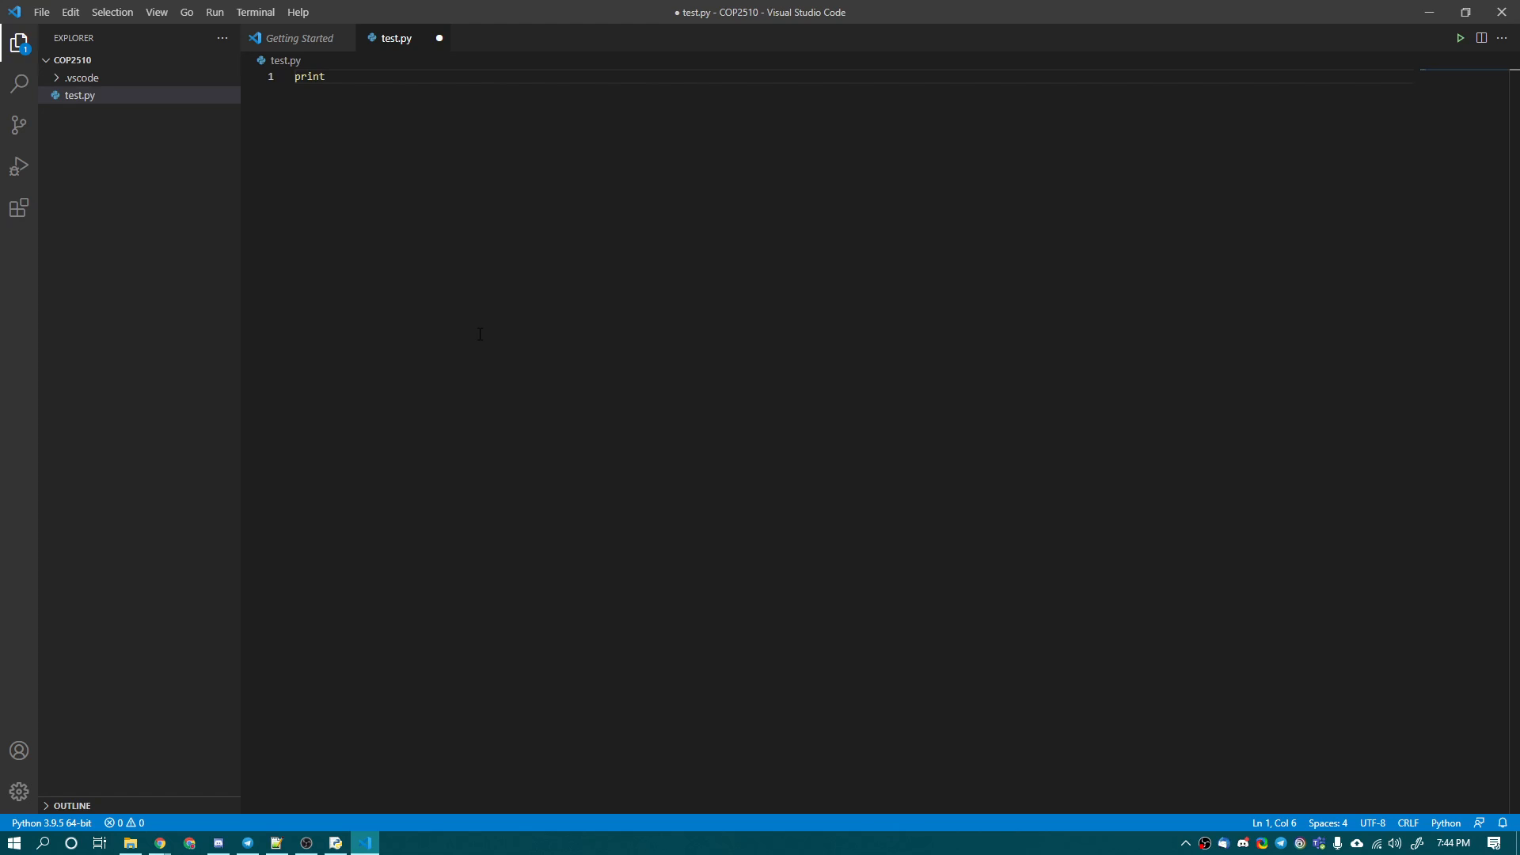
{"action": "type", "text": "("}
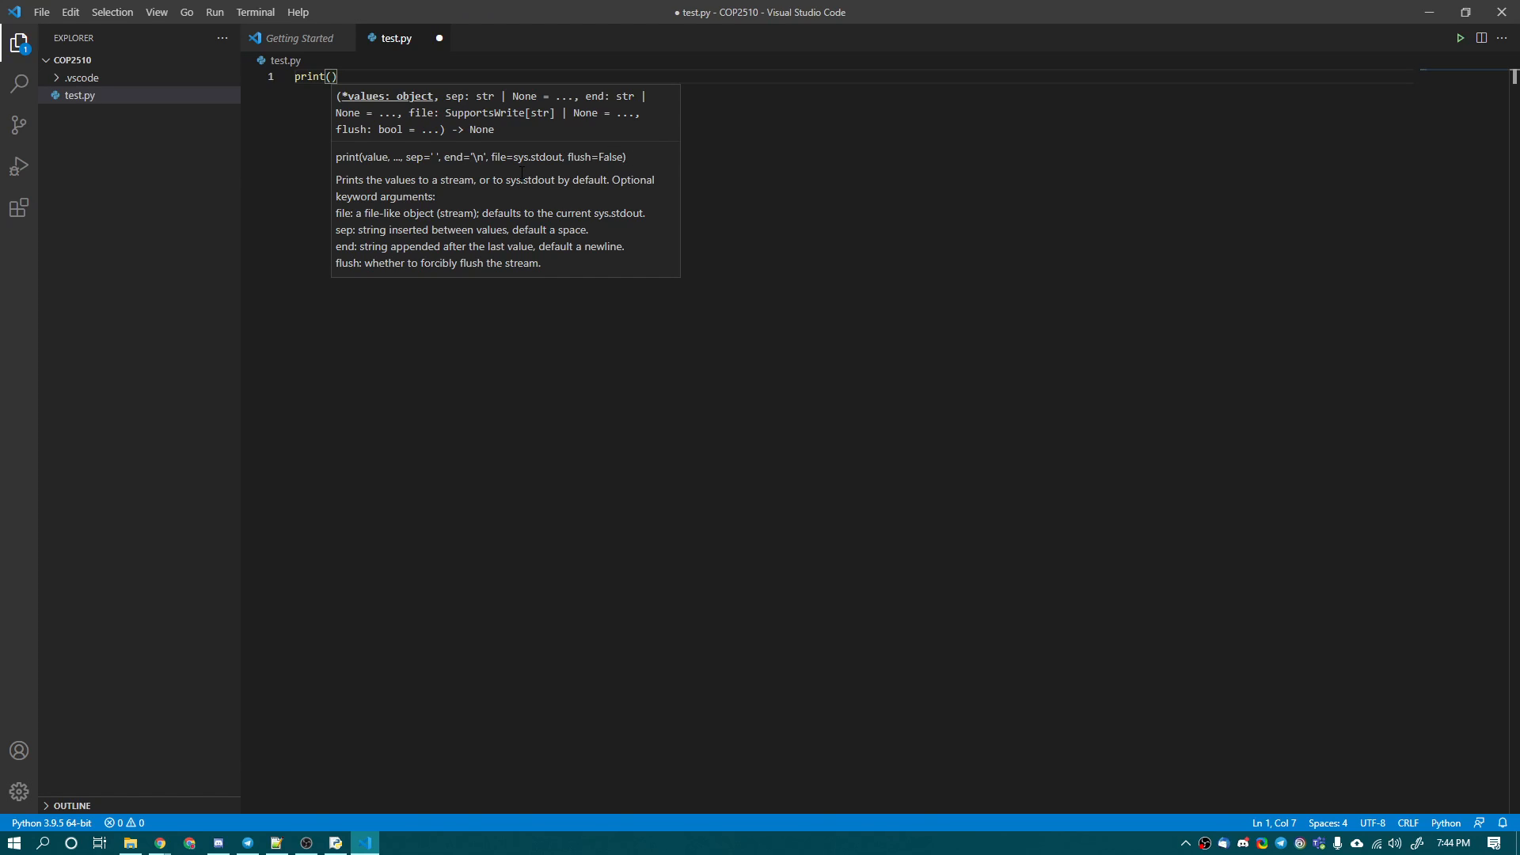
{"action": "type", "text": "'"}
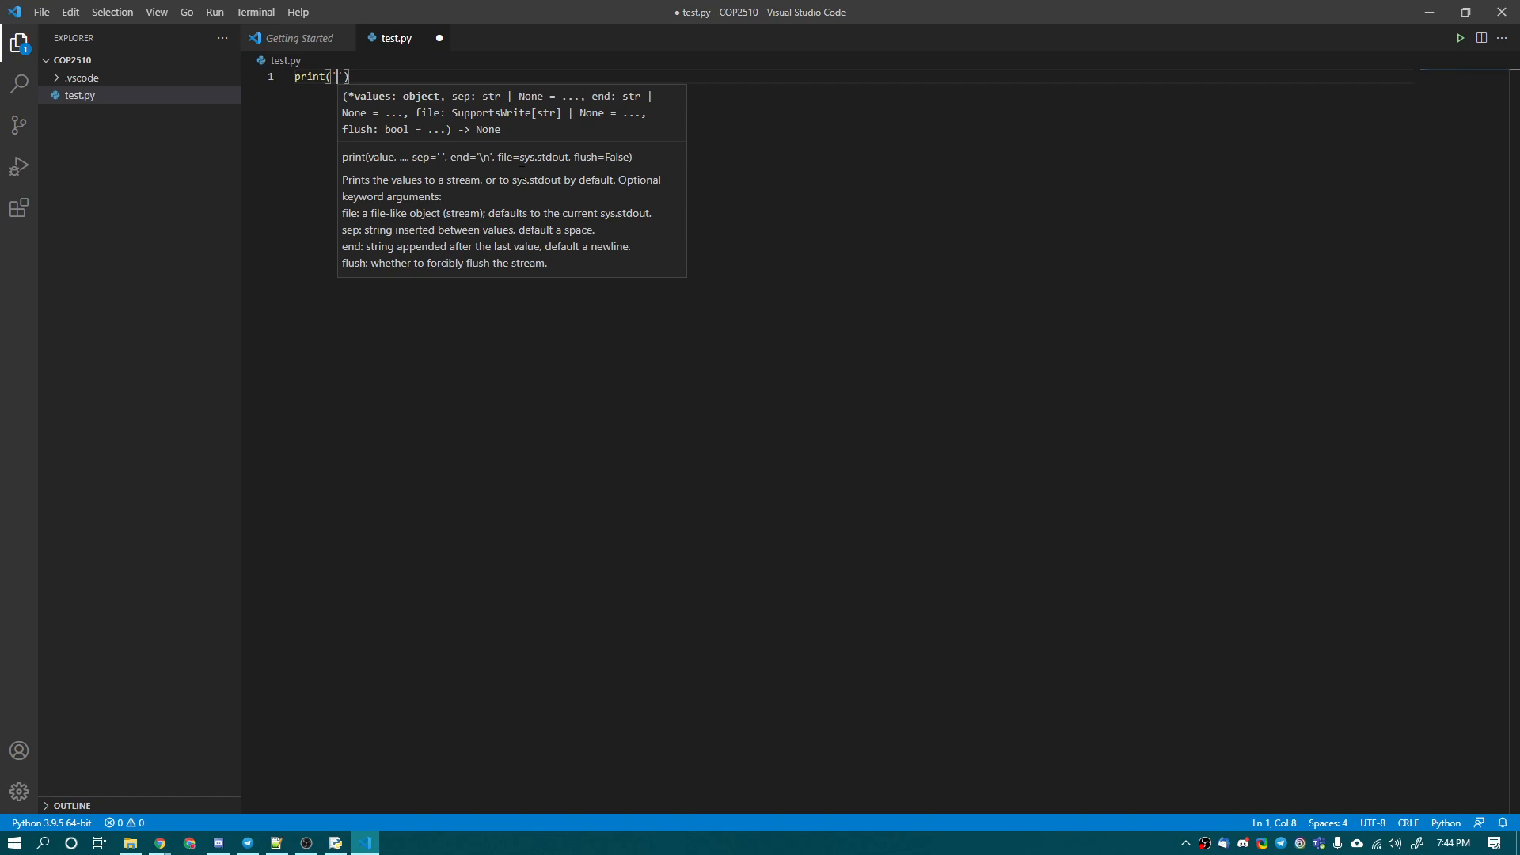
{"action": "type", "text": "Hello"}
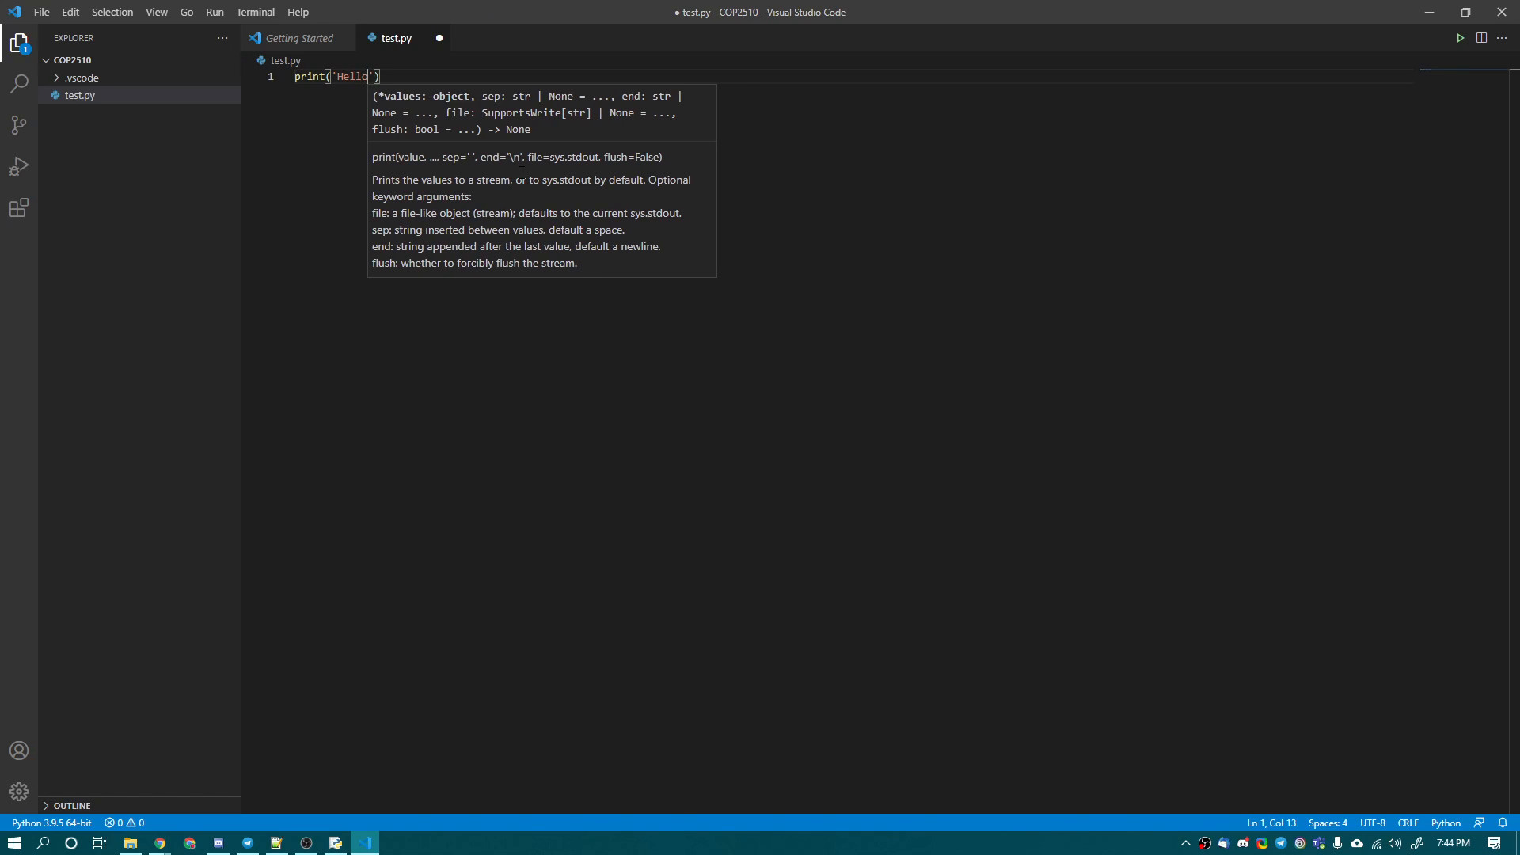
{"action": "type", "text": " World"}
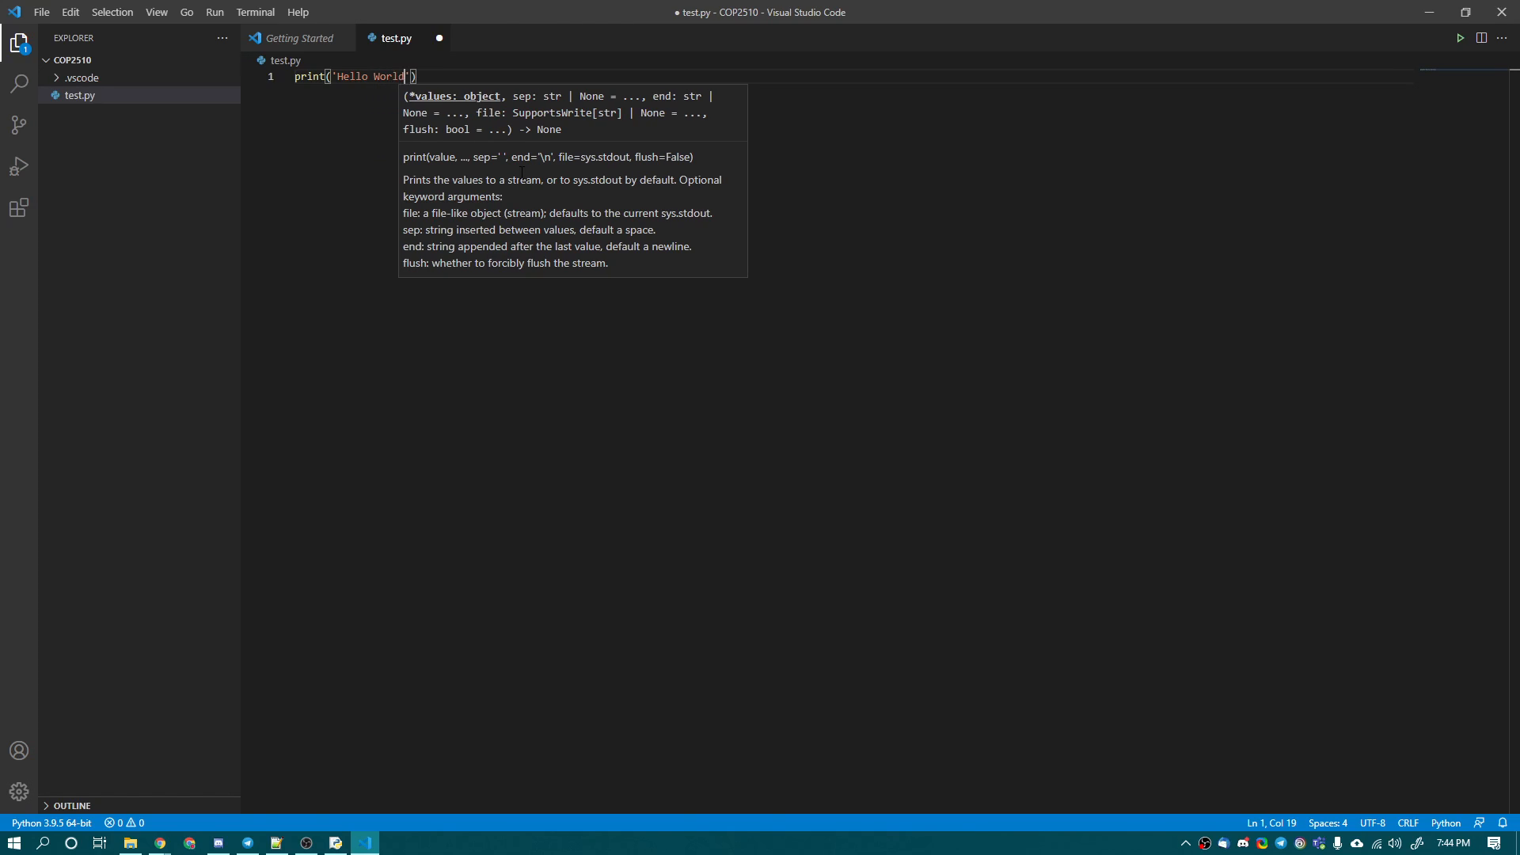
Add an exclamation mark after Hello World in test.py, run the script with debugging and highlight its terminal output.
{"action": "type", "text": "!"}
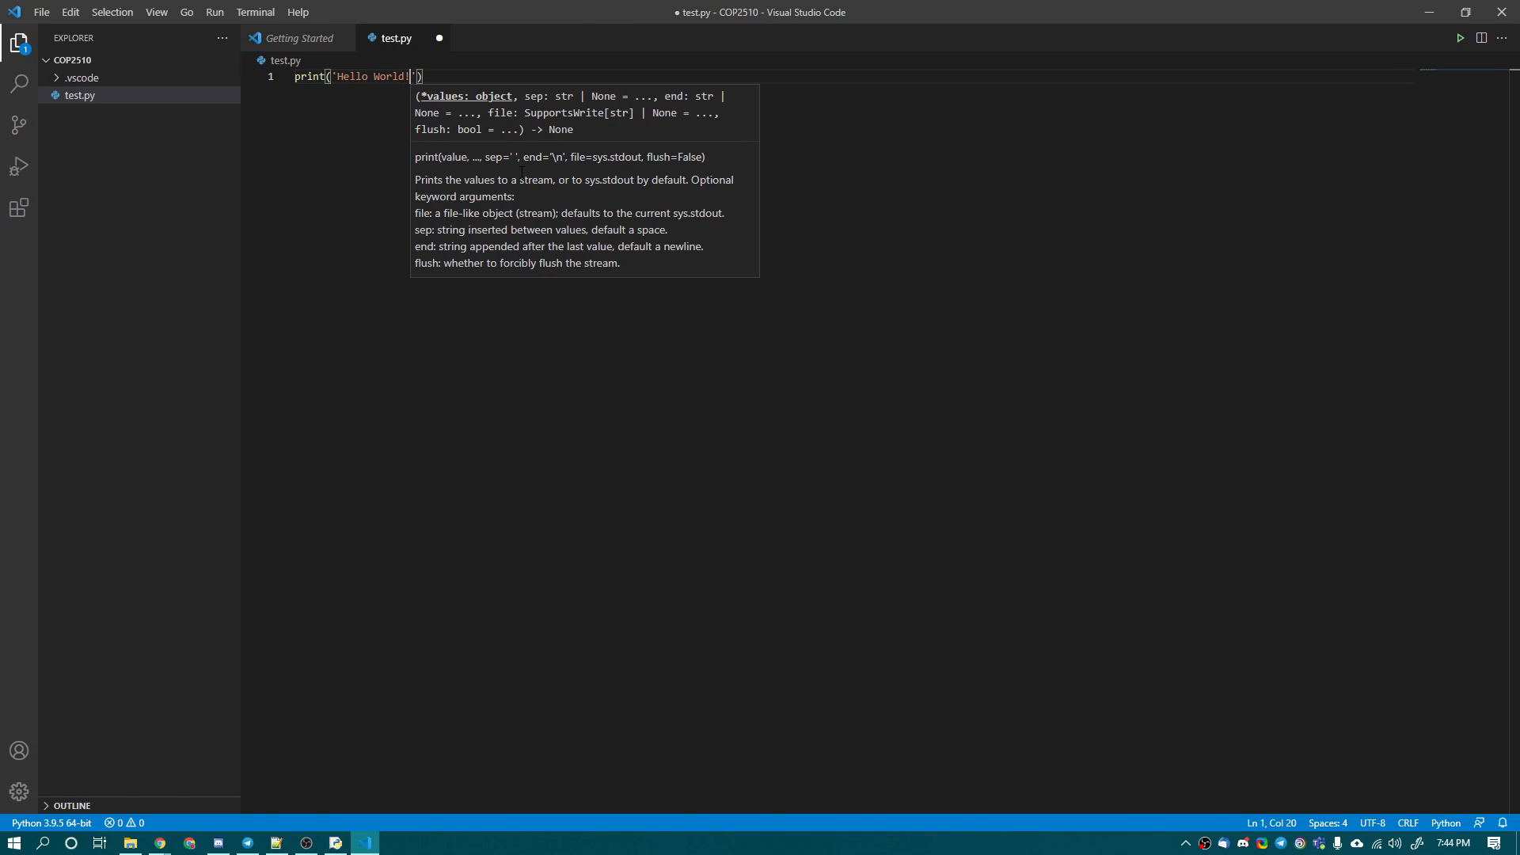
{"action": "left_click", "coordinate": [524, 75]}
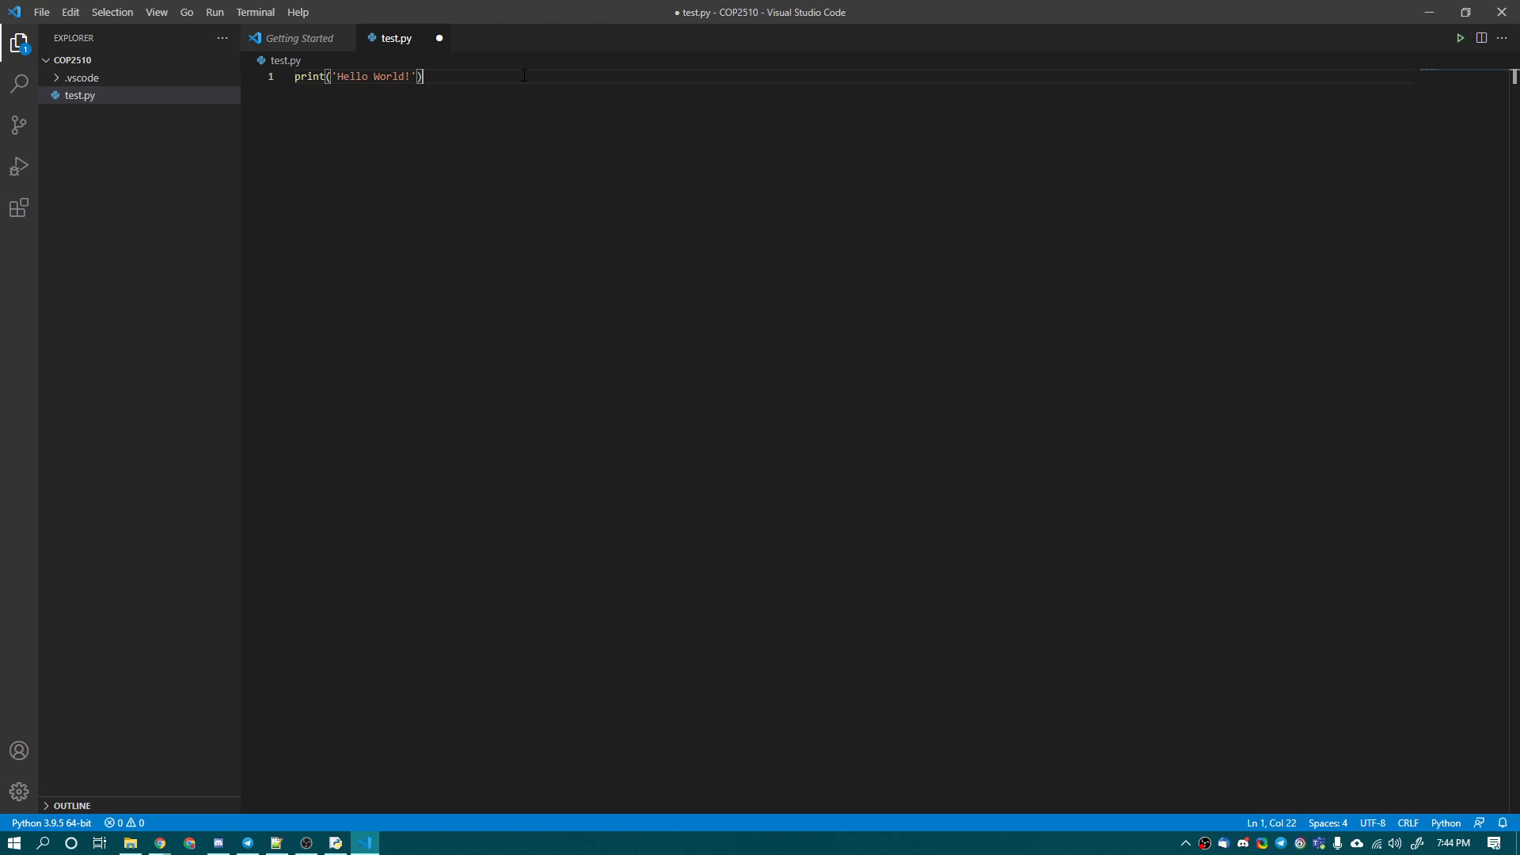
{"action": "key", "text": "F5"}
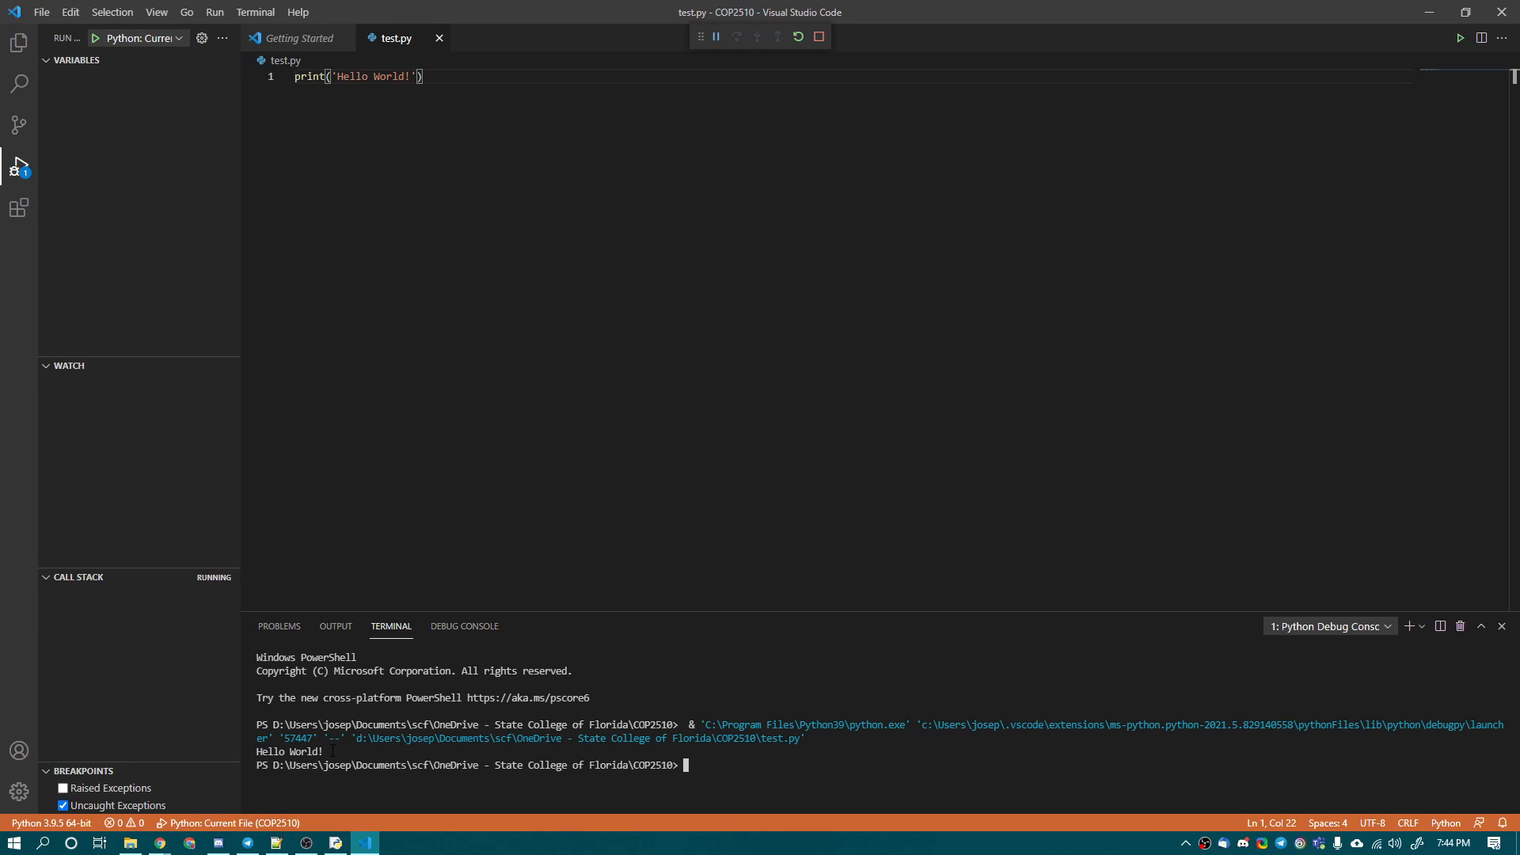
{"action": "left_click_drag", "start_coordinate": [329, 753], "coordinate": [255, 749]}
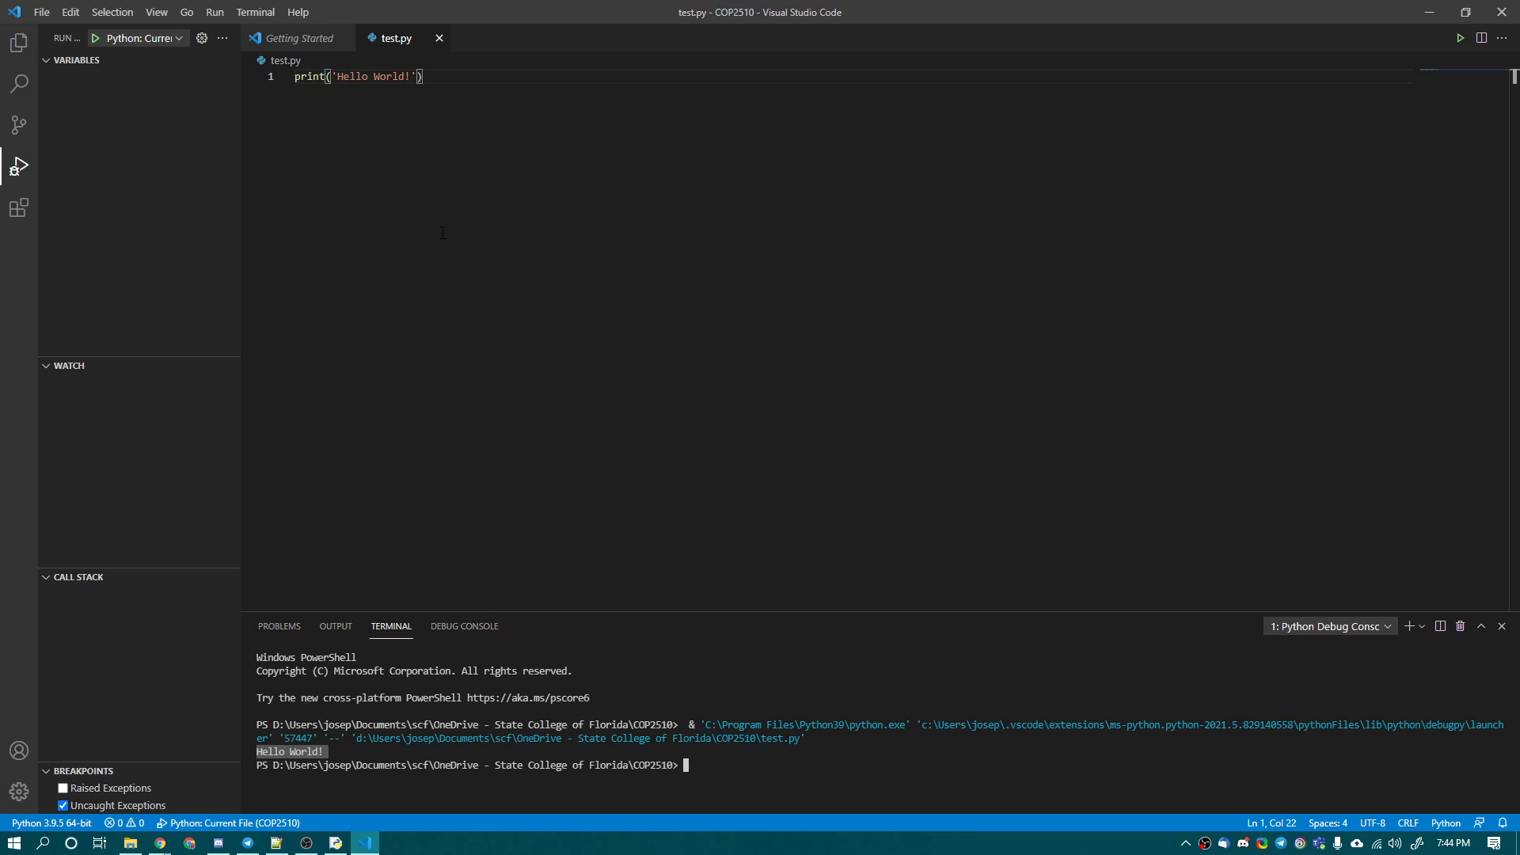
Add print('\n\n') as the second line of test.py and run the script with debugging.
{"action": "left_click", "coordinate": [471, 91]}
{"action": "key", "text": "shift+Home"}
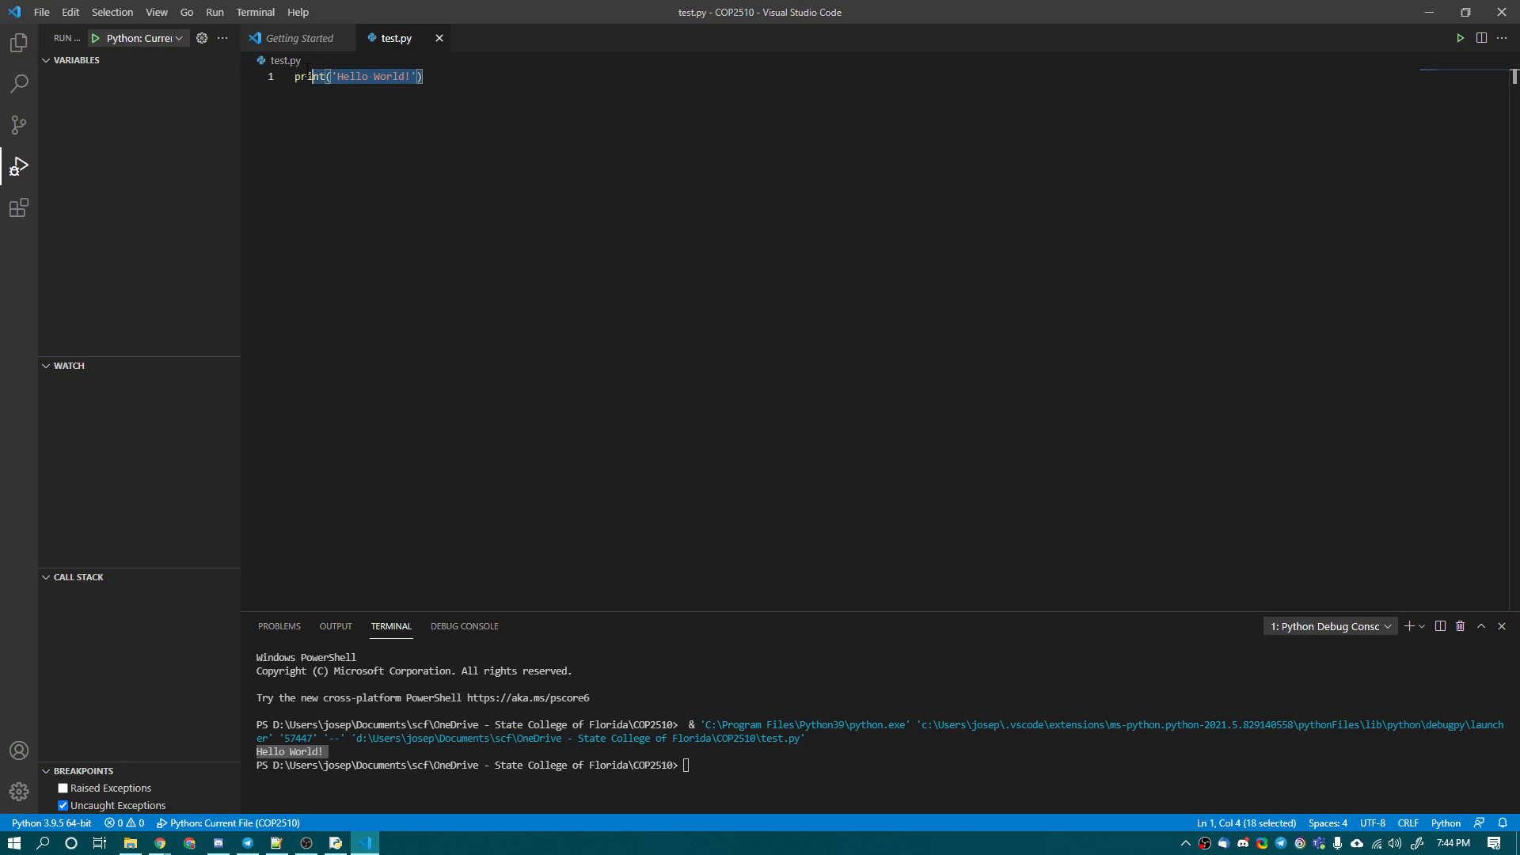
{"action": "key", "text": "End"}
{"action": "key", "text": "Return"}
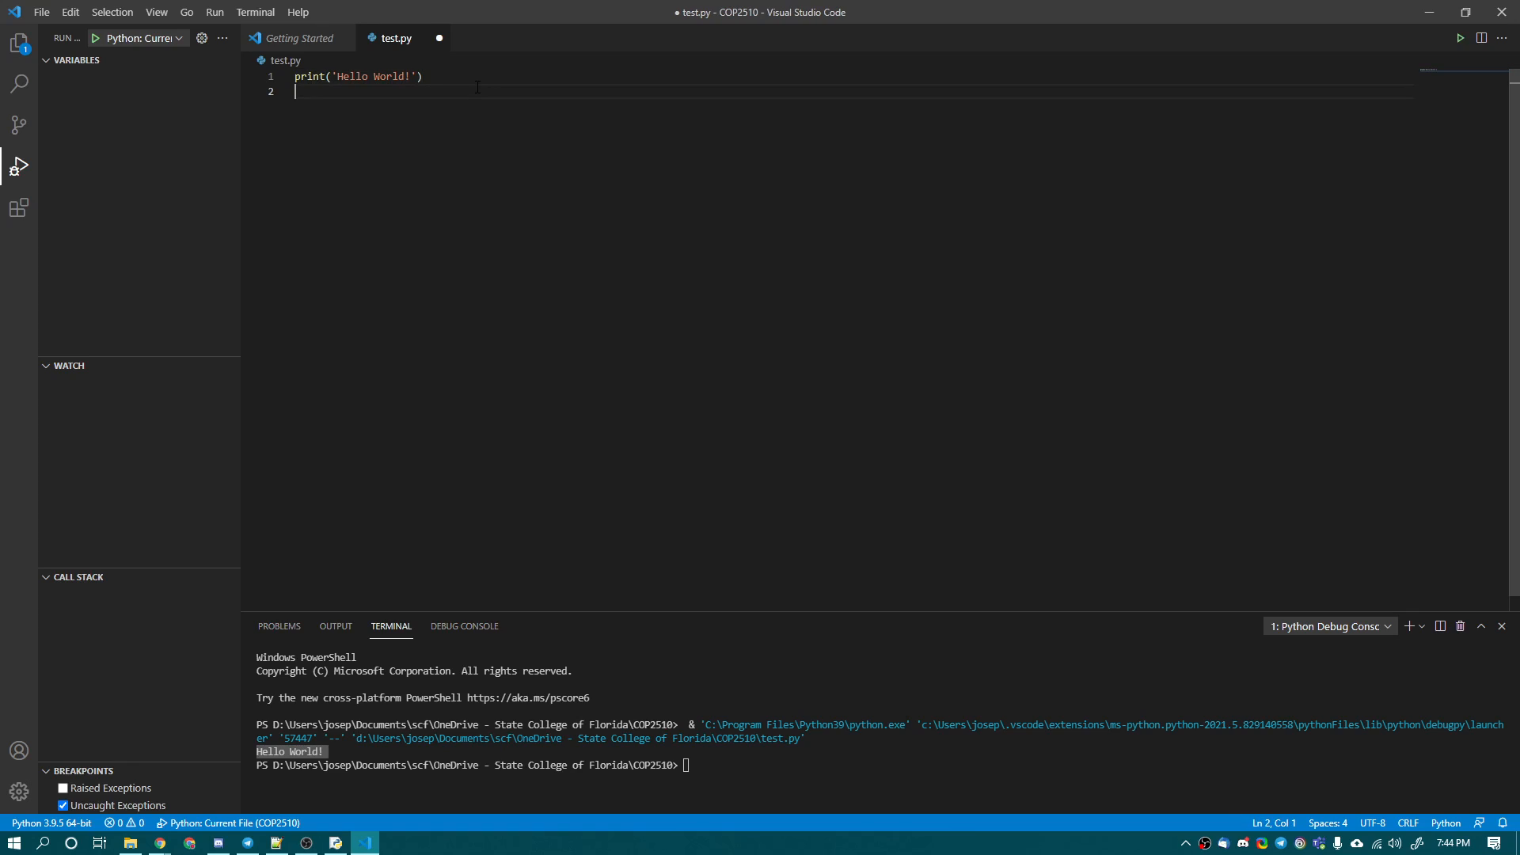
{"action": "type", "text": "print('"}
{"action": "type", "text": "\\n\\n"}
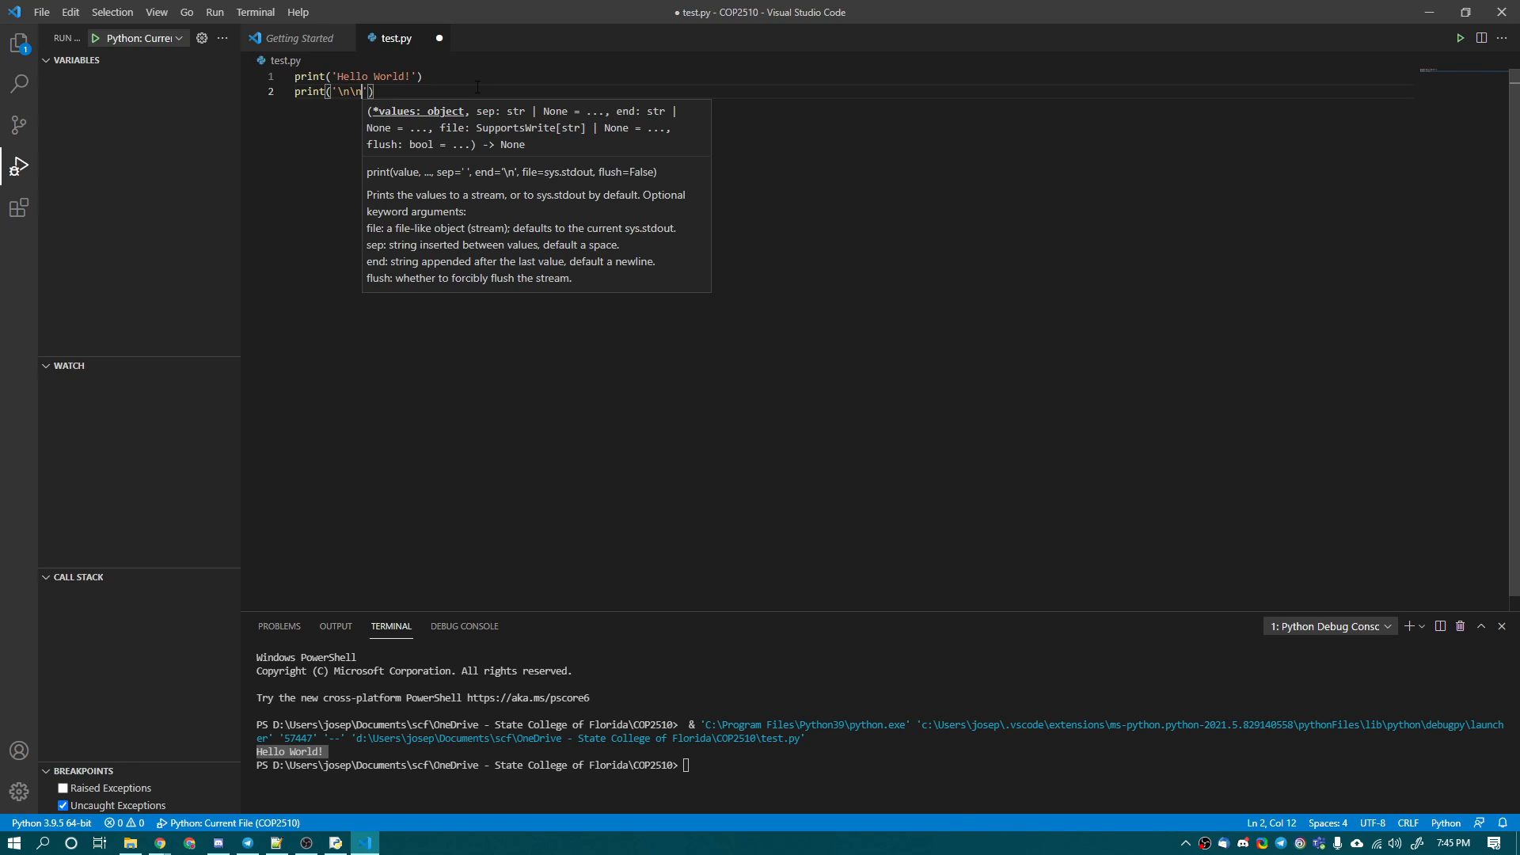
{"action": "key", "text": "End"}
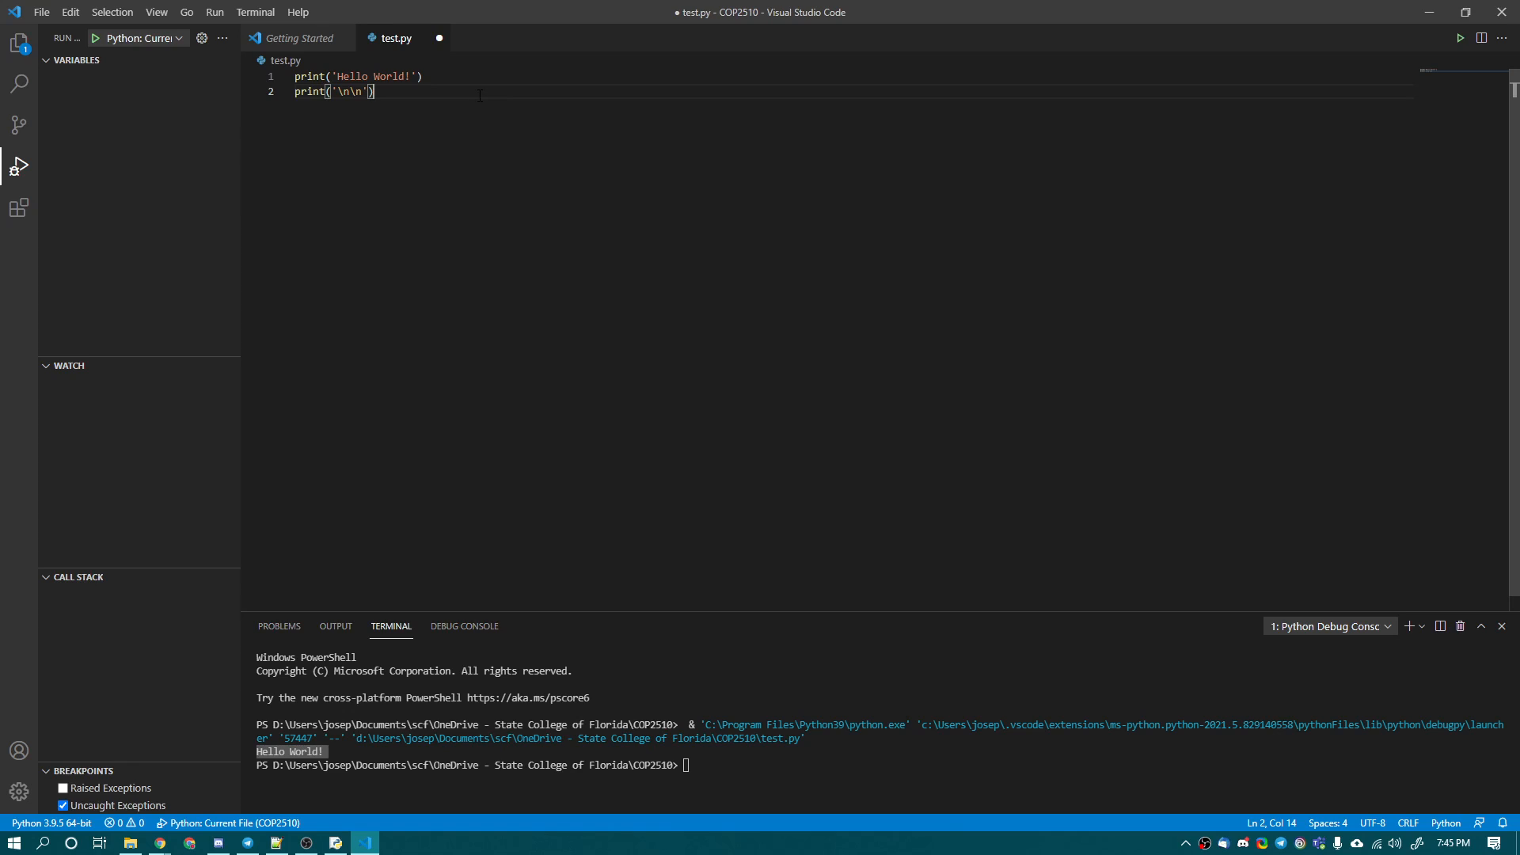
{"action": "key", "text": "F5"}
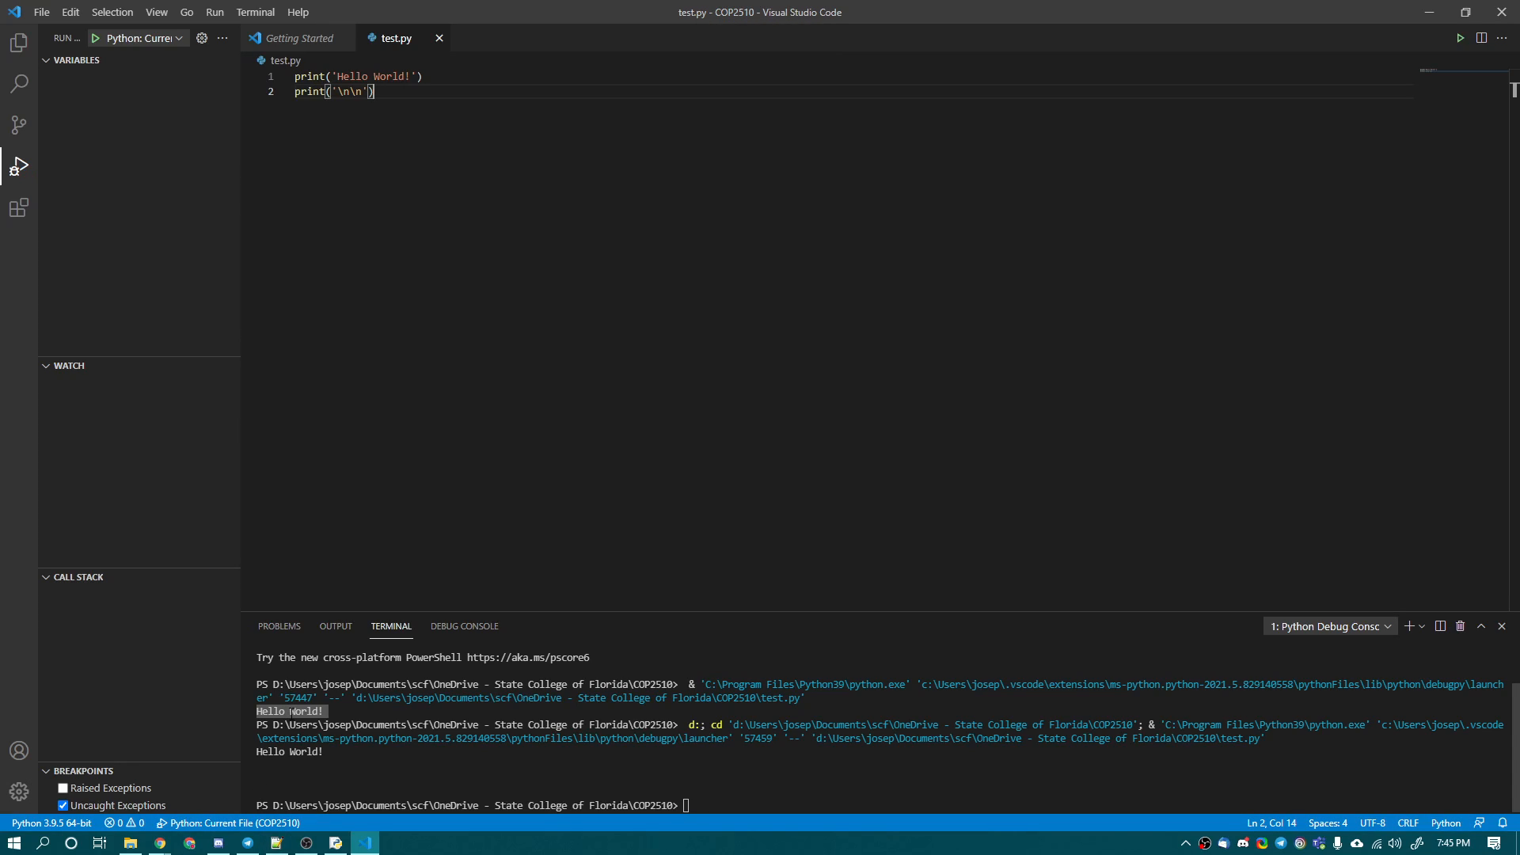
Add input('Please enter a number!\n') as the third line of test.py, using the input autocompletion.
{"action": "key", "text": "Return"}
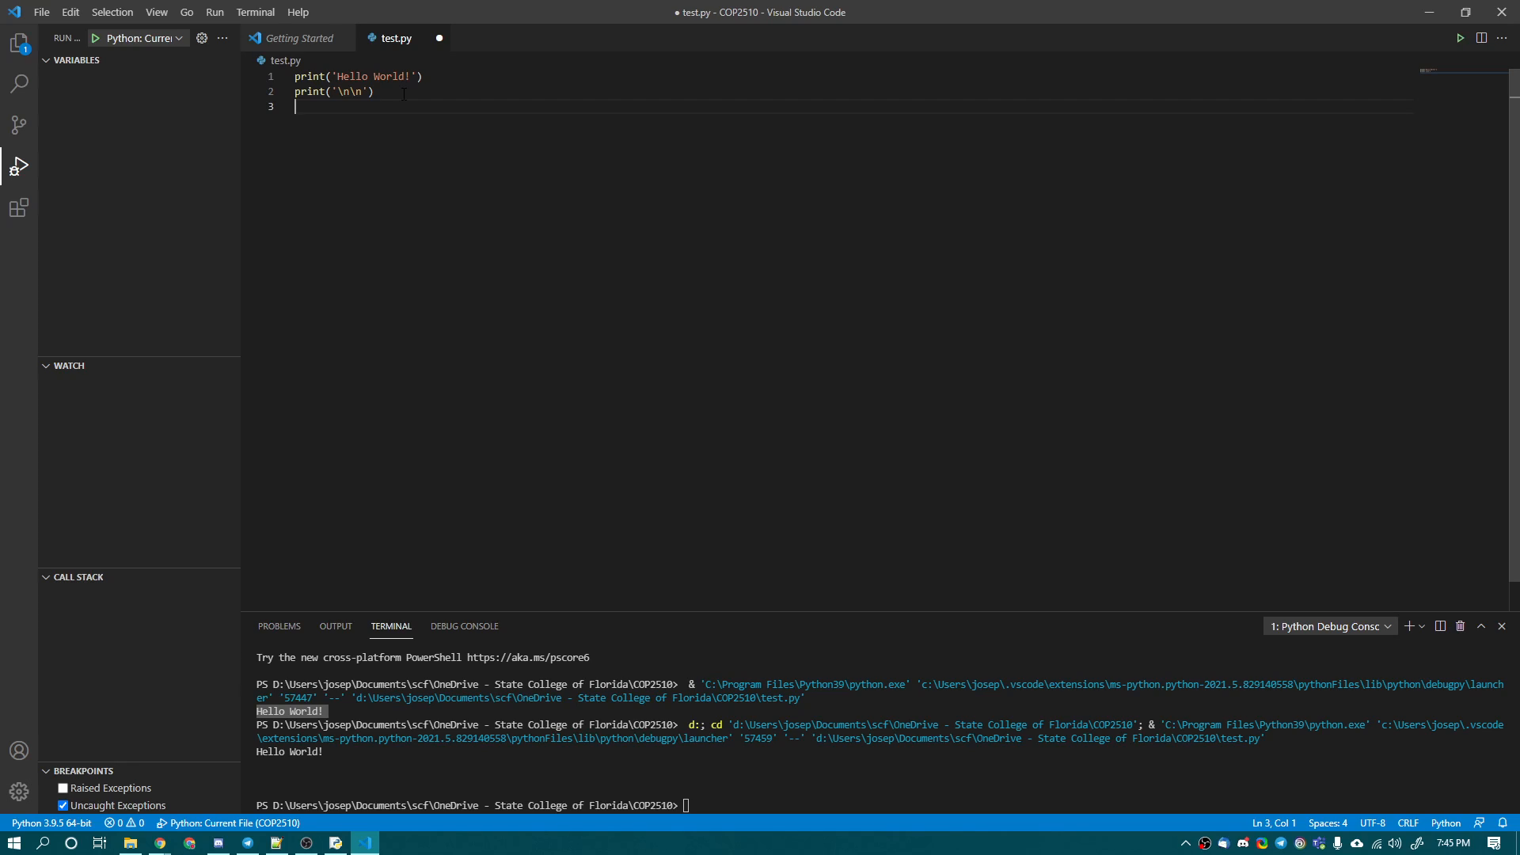
{"action": "type", "text": "inpu"}
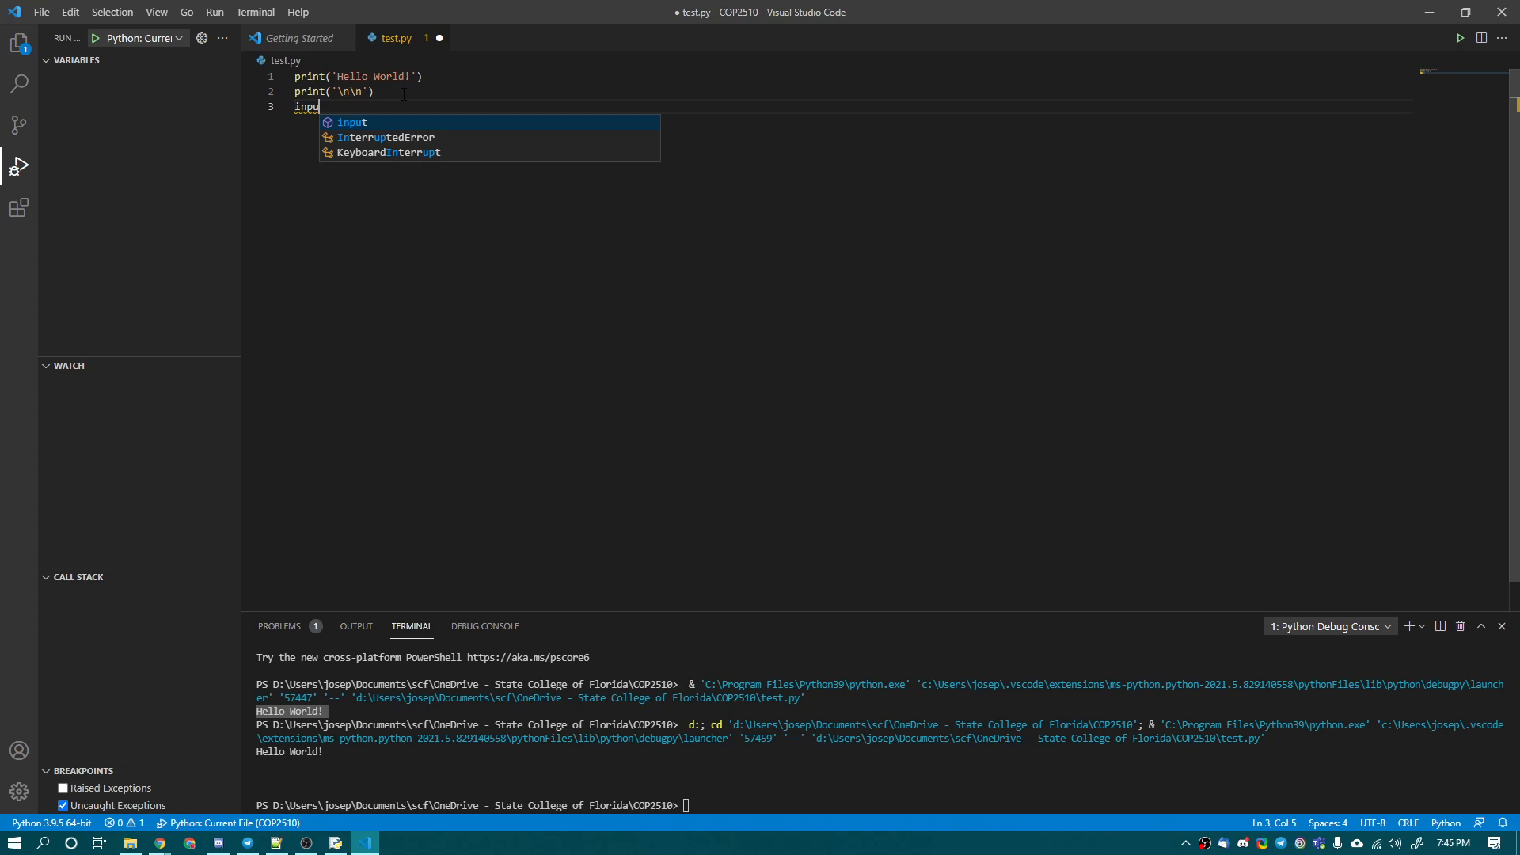
{"action": "key", "text": "Tab"}
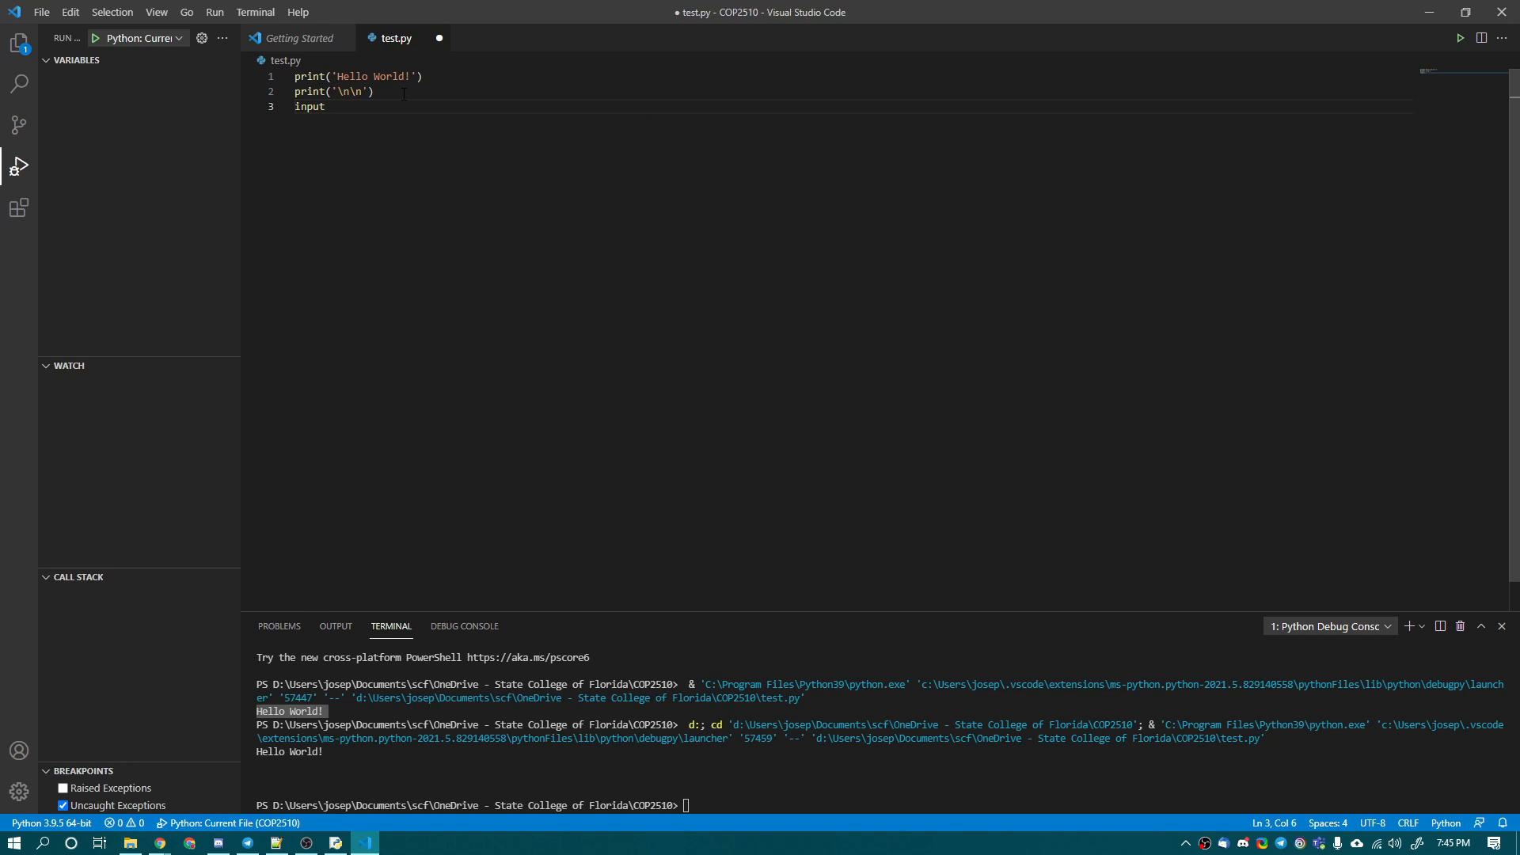
{"action": "type", "text": "("}
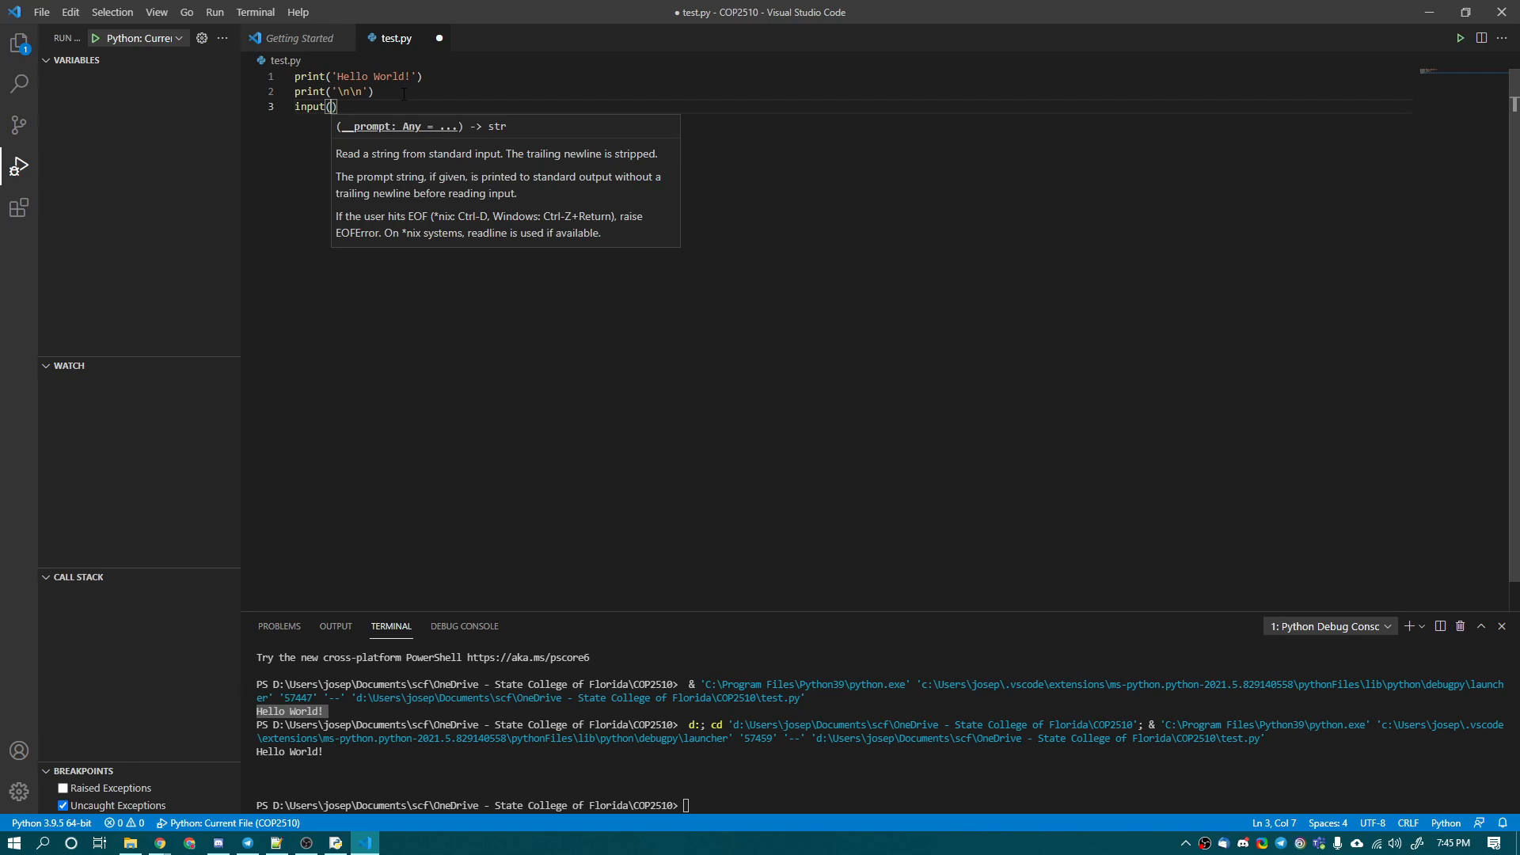
{"action": "type", "text": "'Pl"}
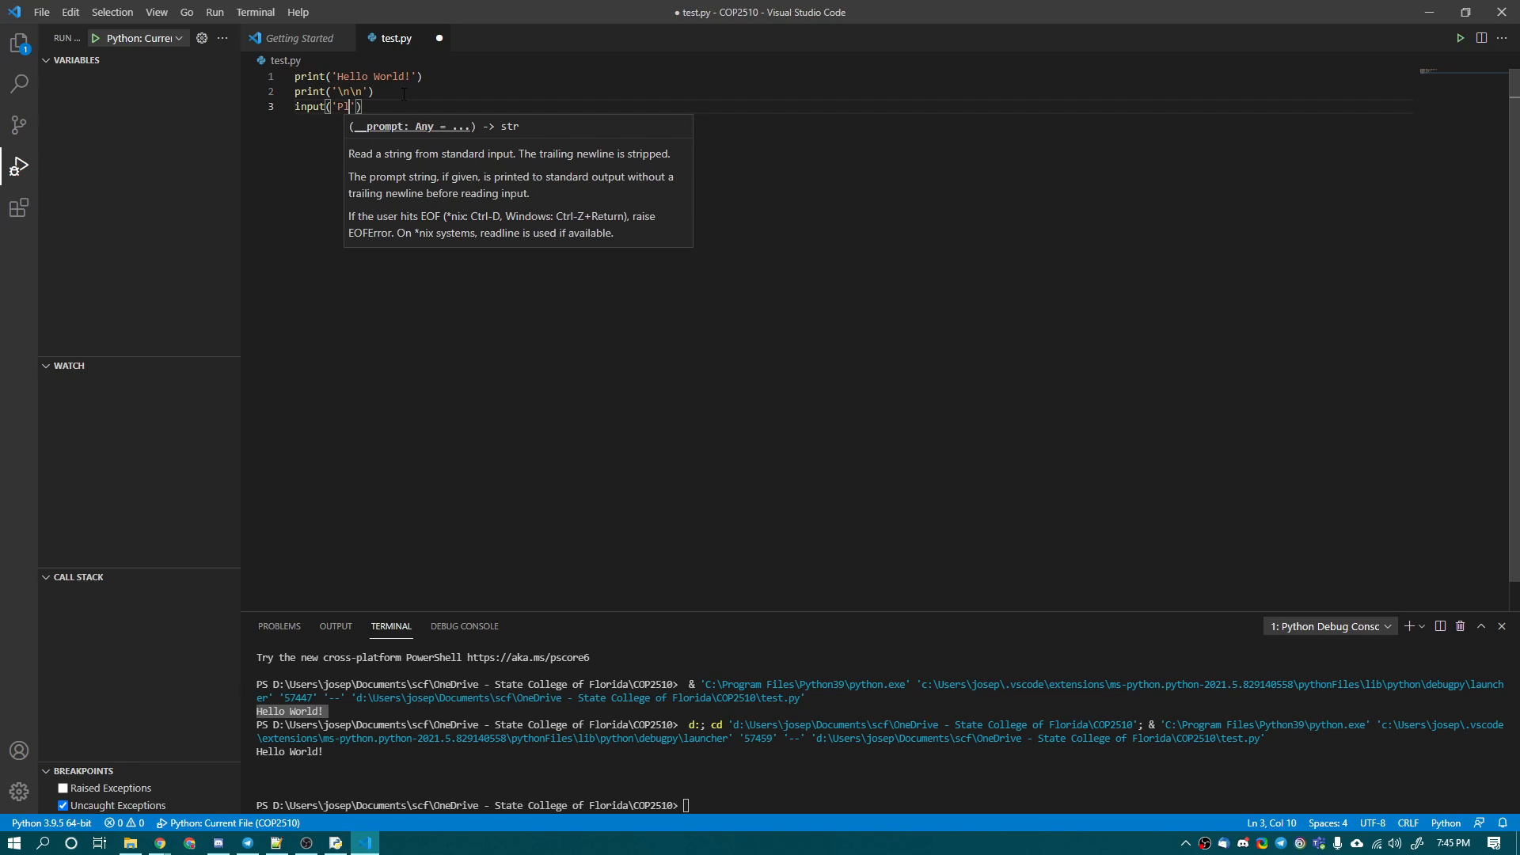
{"action": "type", "text": "ease enter "}
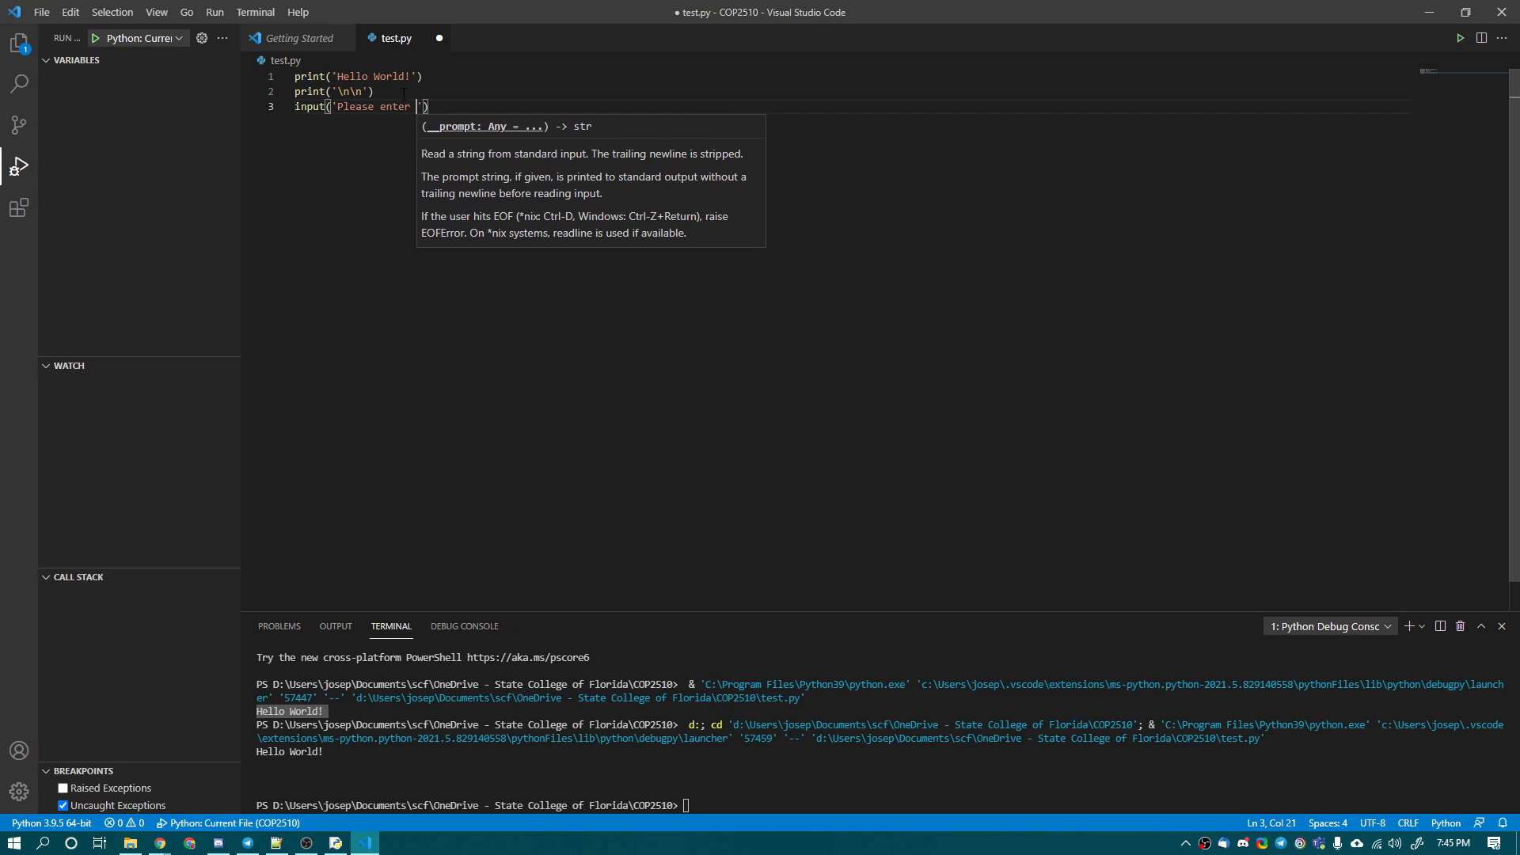
{"action": "type", "text": "a number"}
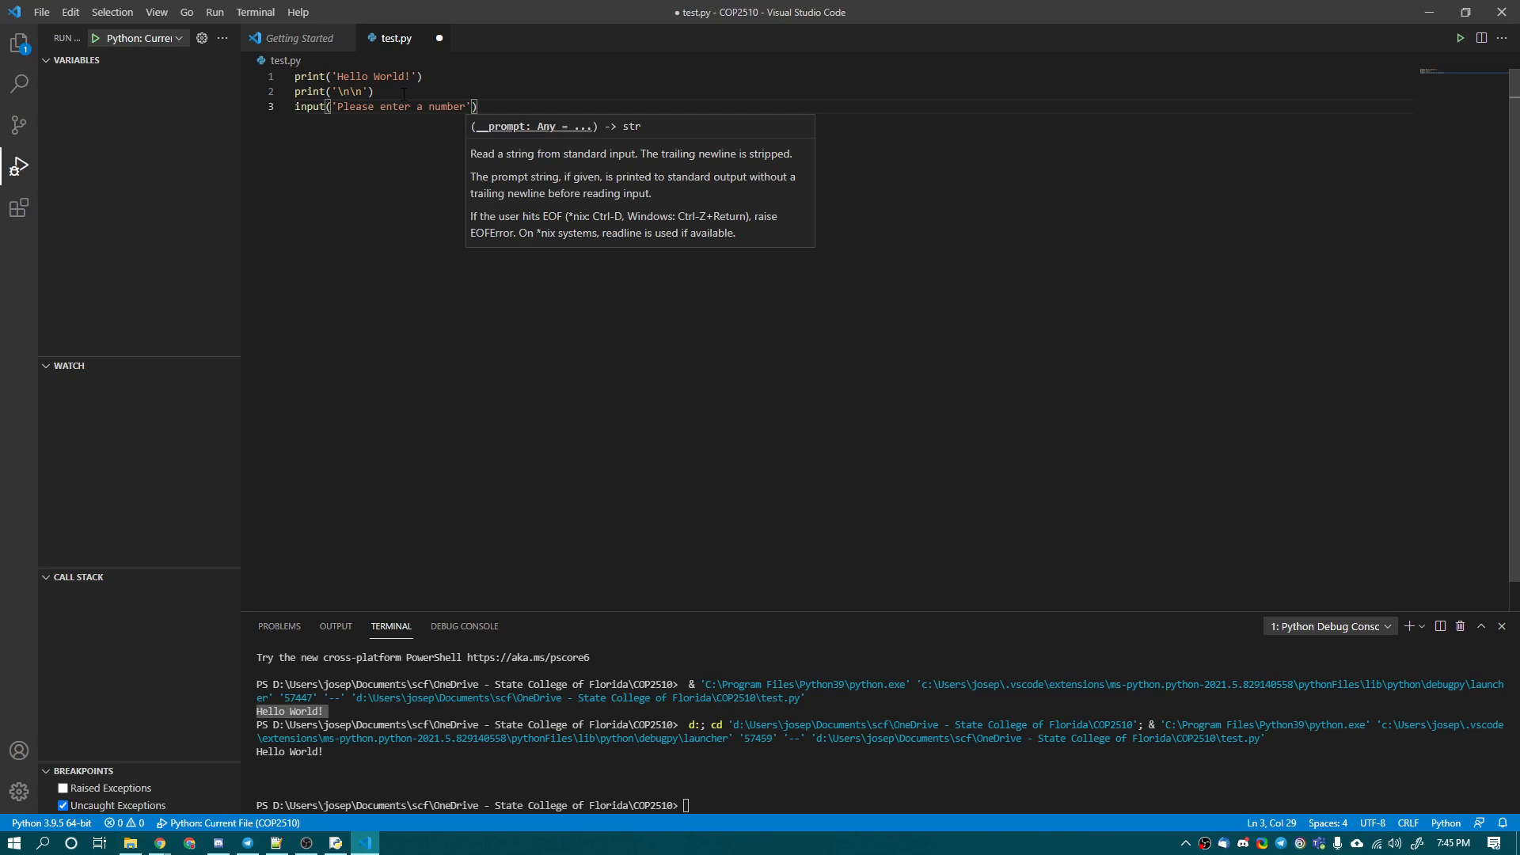
{"action": "type", "text": "1"}
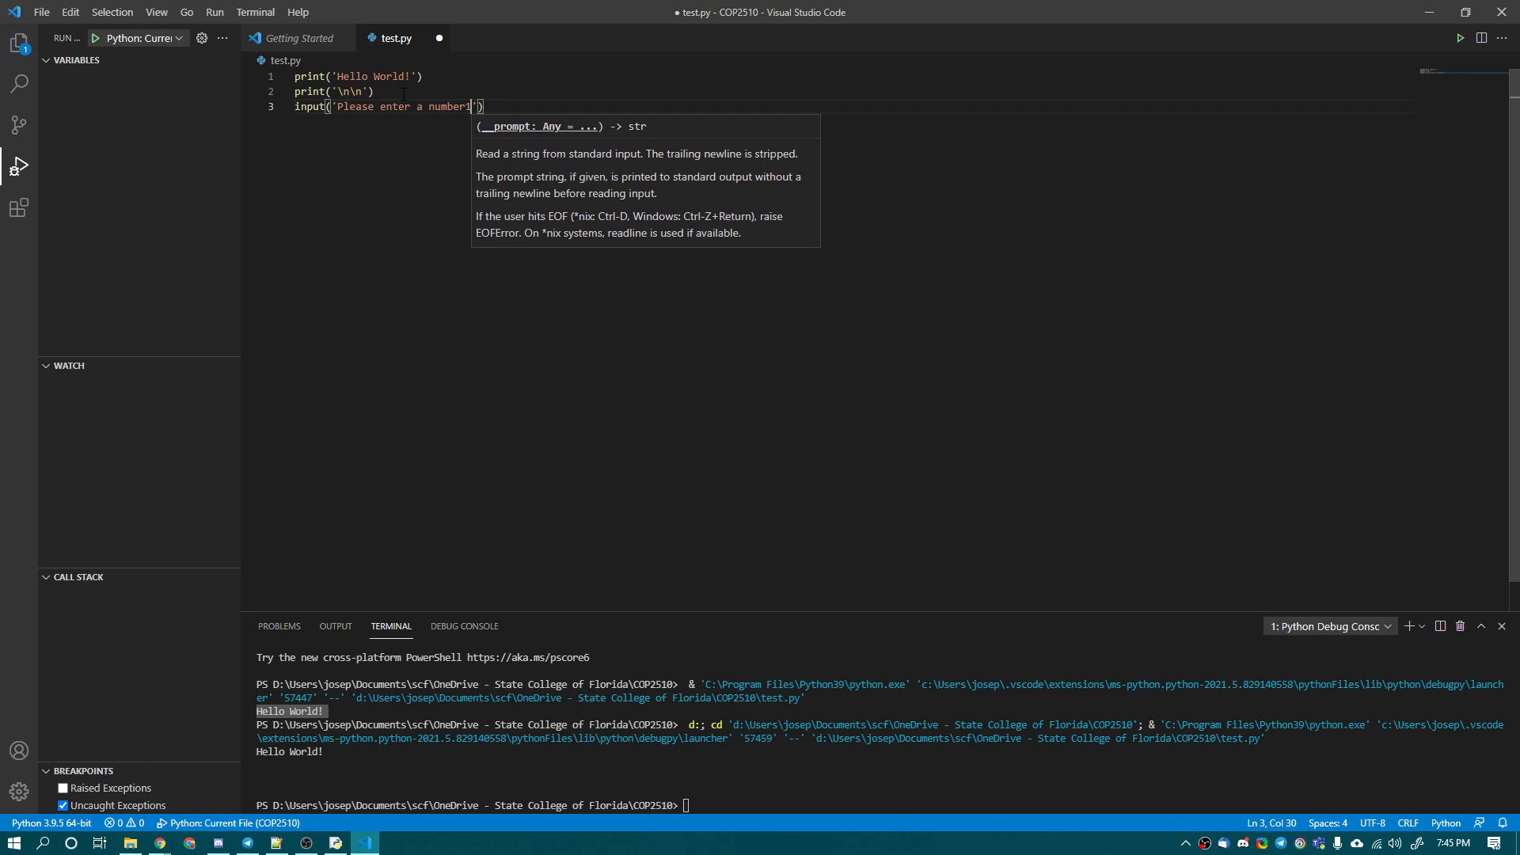
{"action": "key", "text": "BackSpace"}
{"action": "type", "text": "!\\m"}
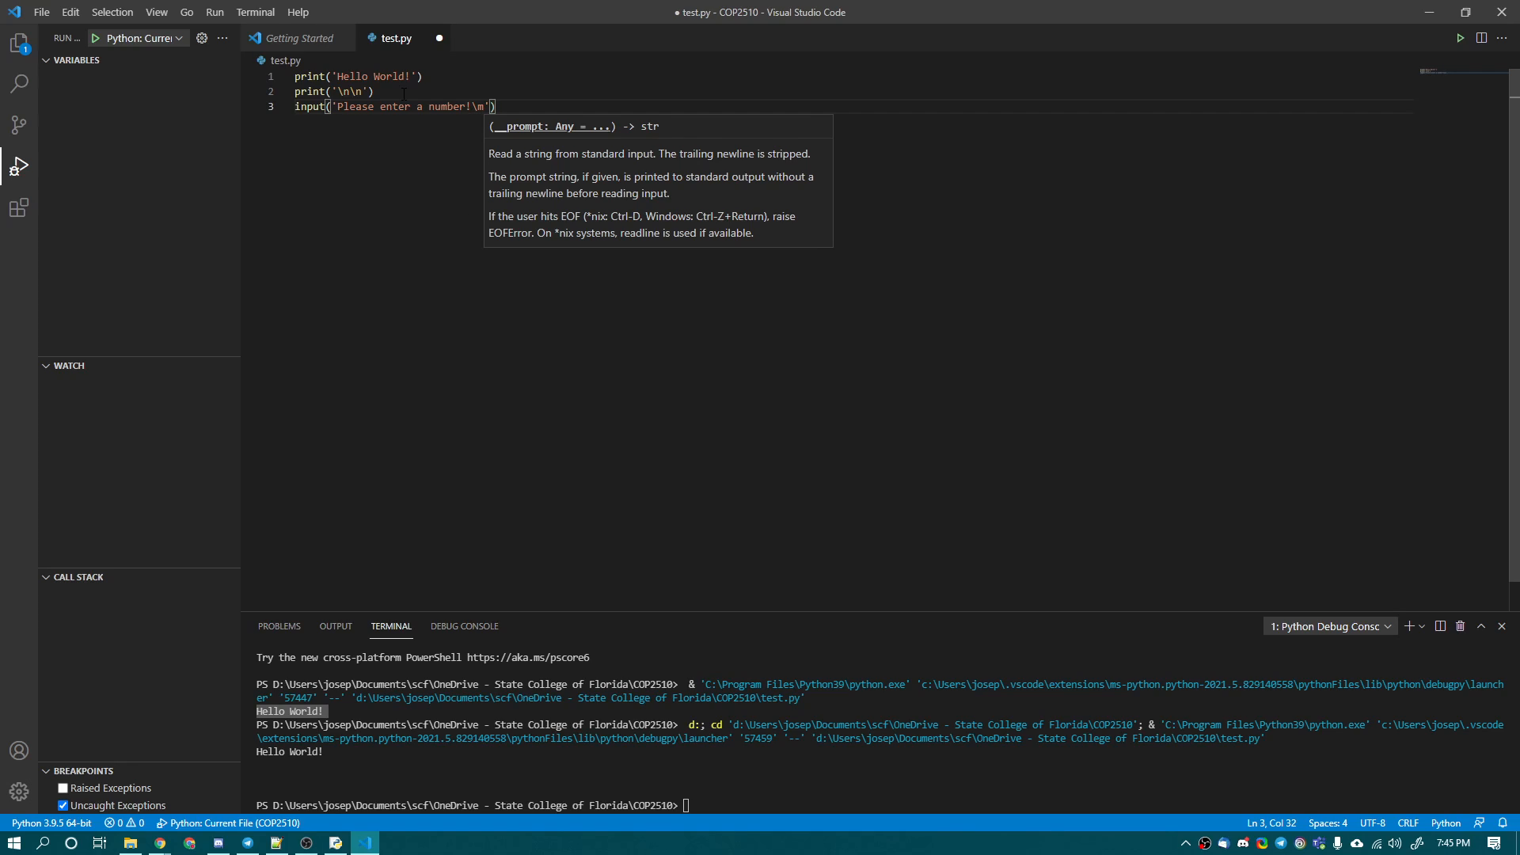
{"action": "key", "text": "BackSpace"}
{"action": "type", "text": "n"}
Assign the input call on line 3 to a variable named var_num.
{"action": "left_click", "coordinate": [293, 106]}
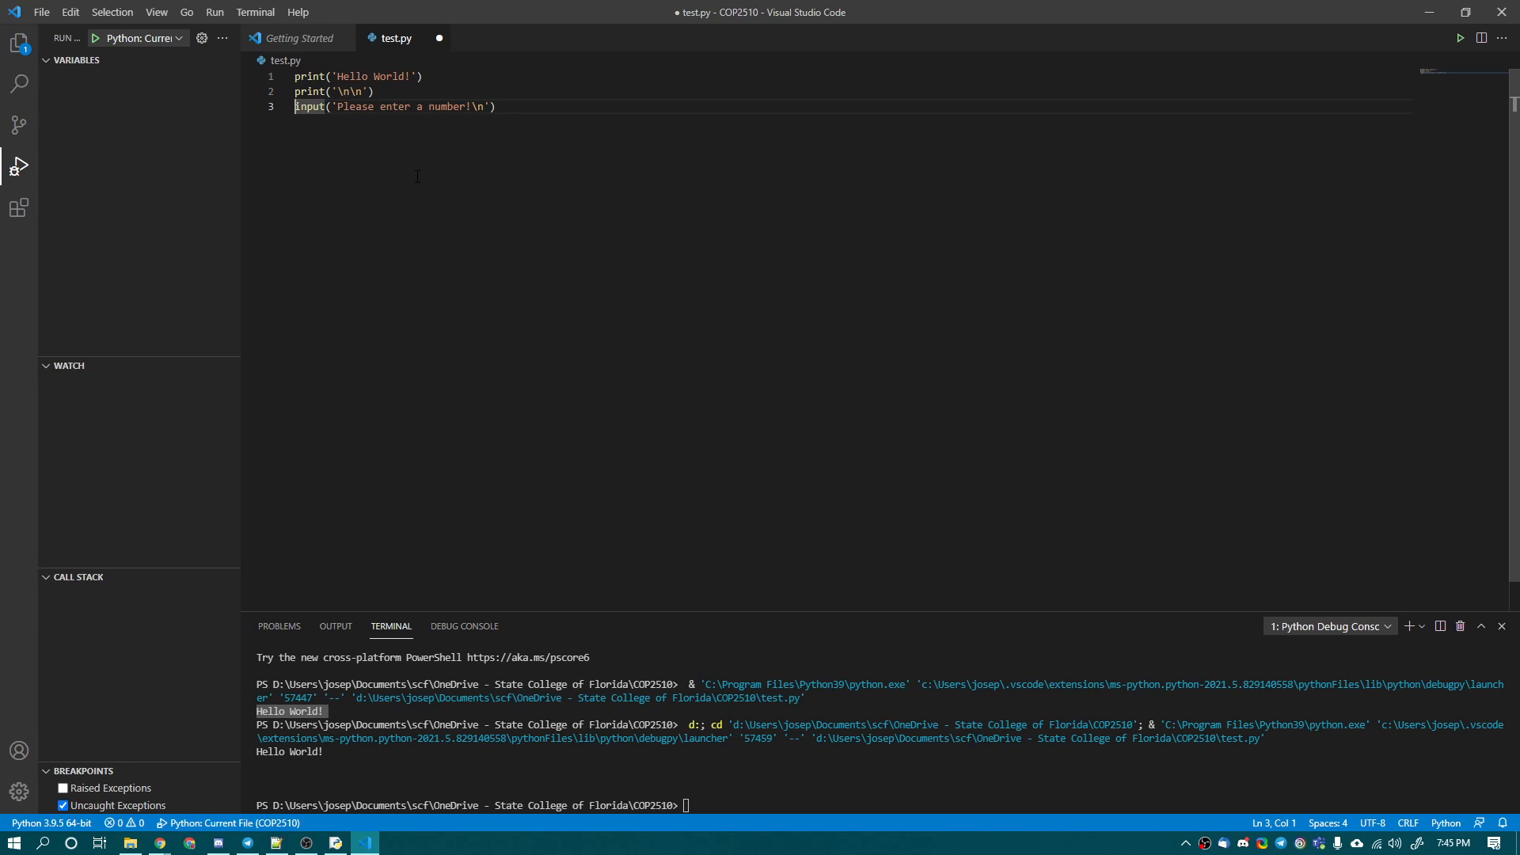
{"action": "type", "text": "var_br"}
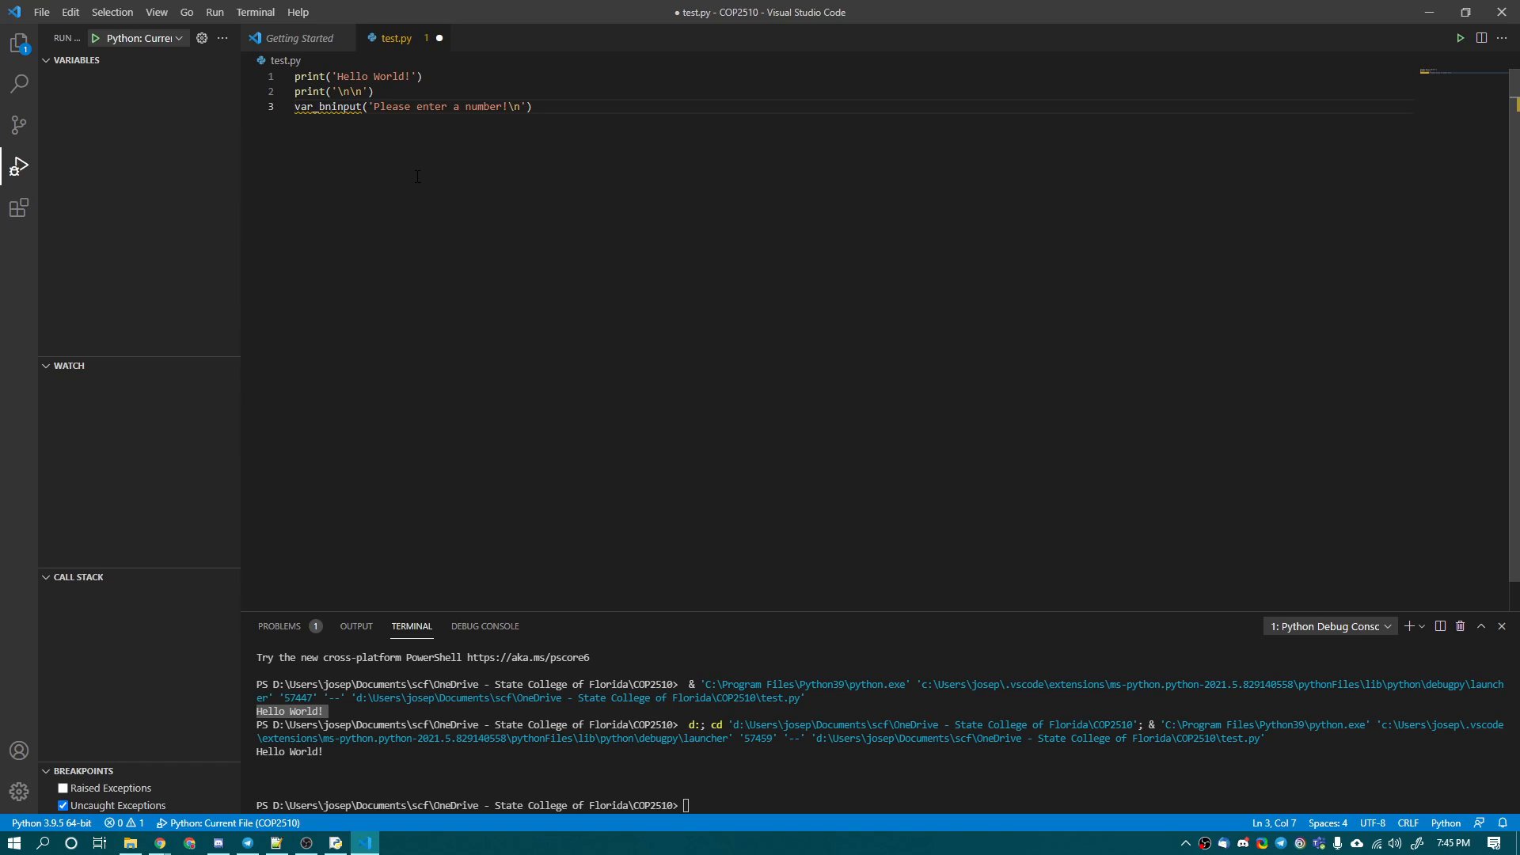
{"action": "key", "text": "BackSpace"}
{"action": "key", "text": "BackSpace"}
{"action": "type", "text": "num ="}
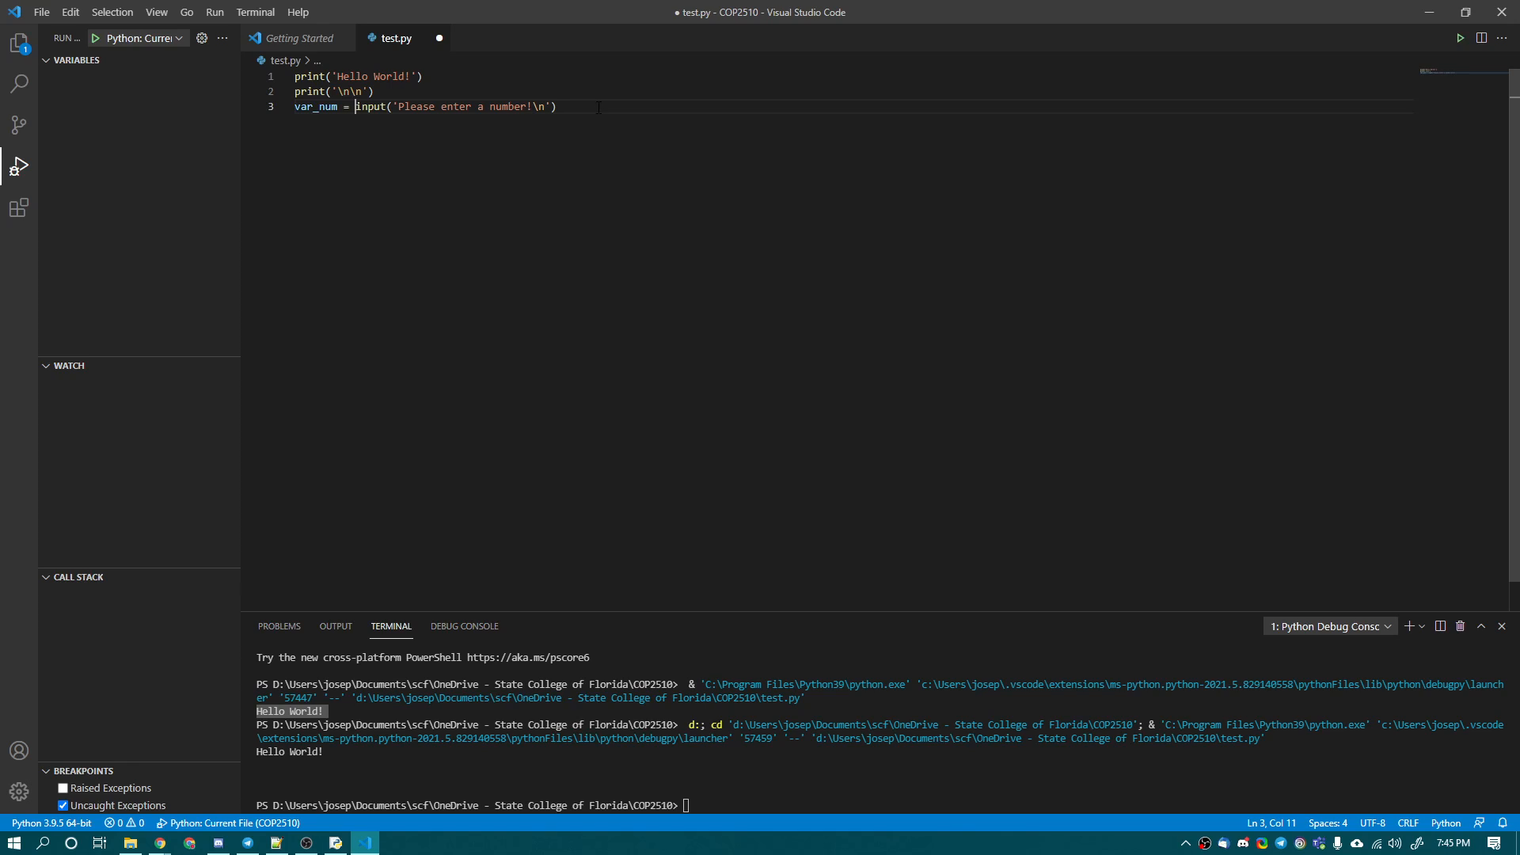
Run test.py with debugging and answer the number prompt in the terminal with ftghb.
{"action": "left_click", "coordinate": [600, 108]}
{"action": "key", "text": "F5"}
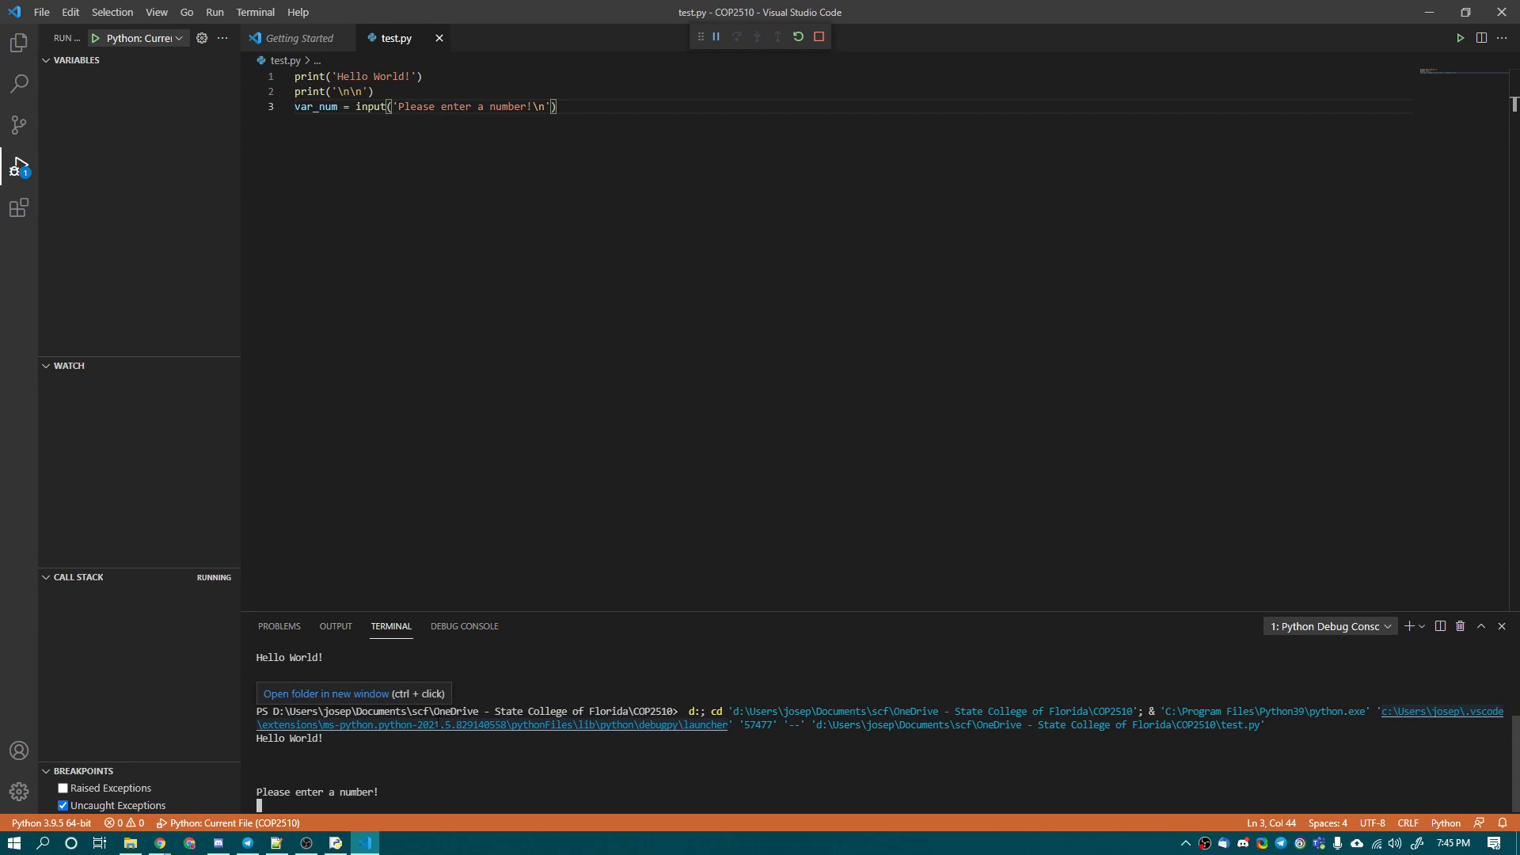
{"action": "type", "text": "ftghb"}
{"action": "key", "text": "Return"}
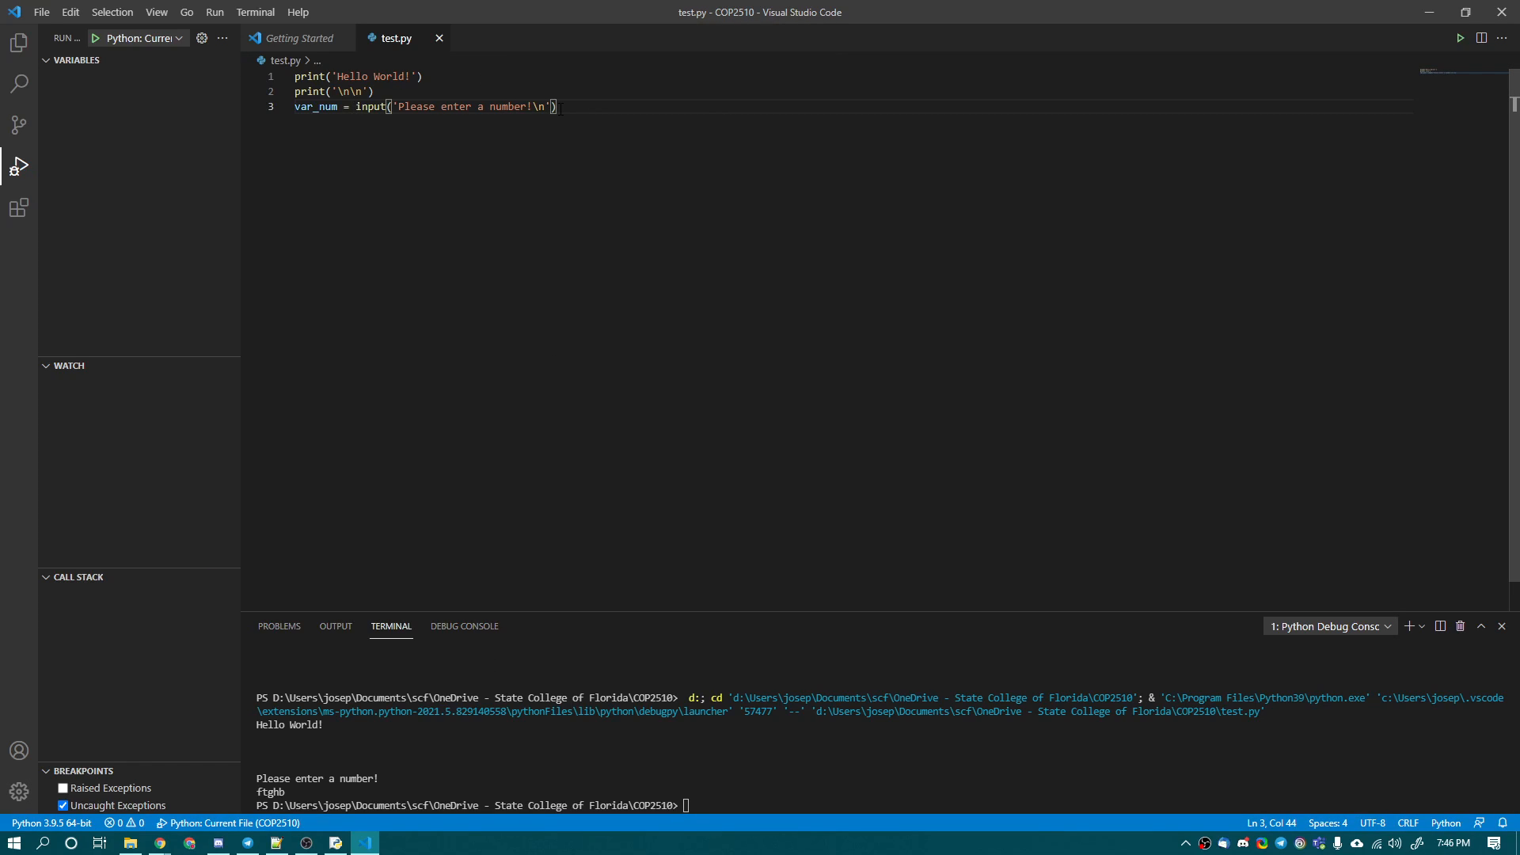
Add print('Your number squared is:' + float(var_num) ^ 2) as the fourth line of test.py.
{"action": "key", "text": "Return"}
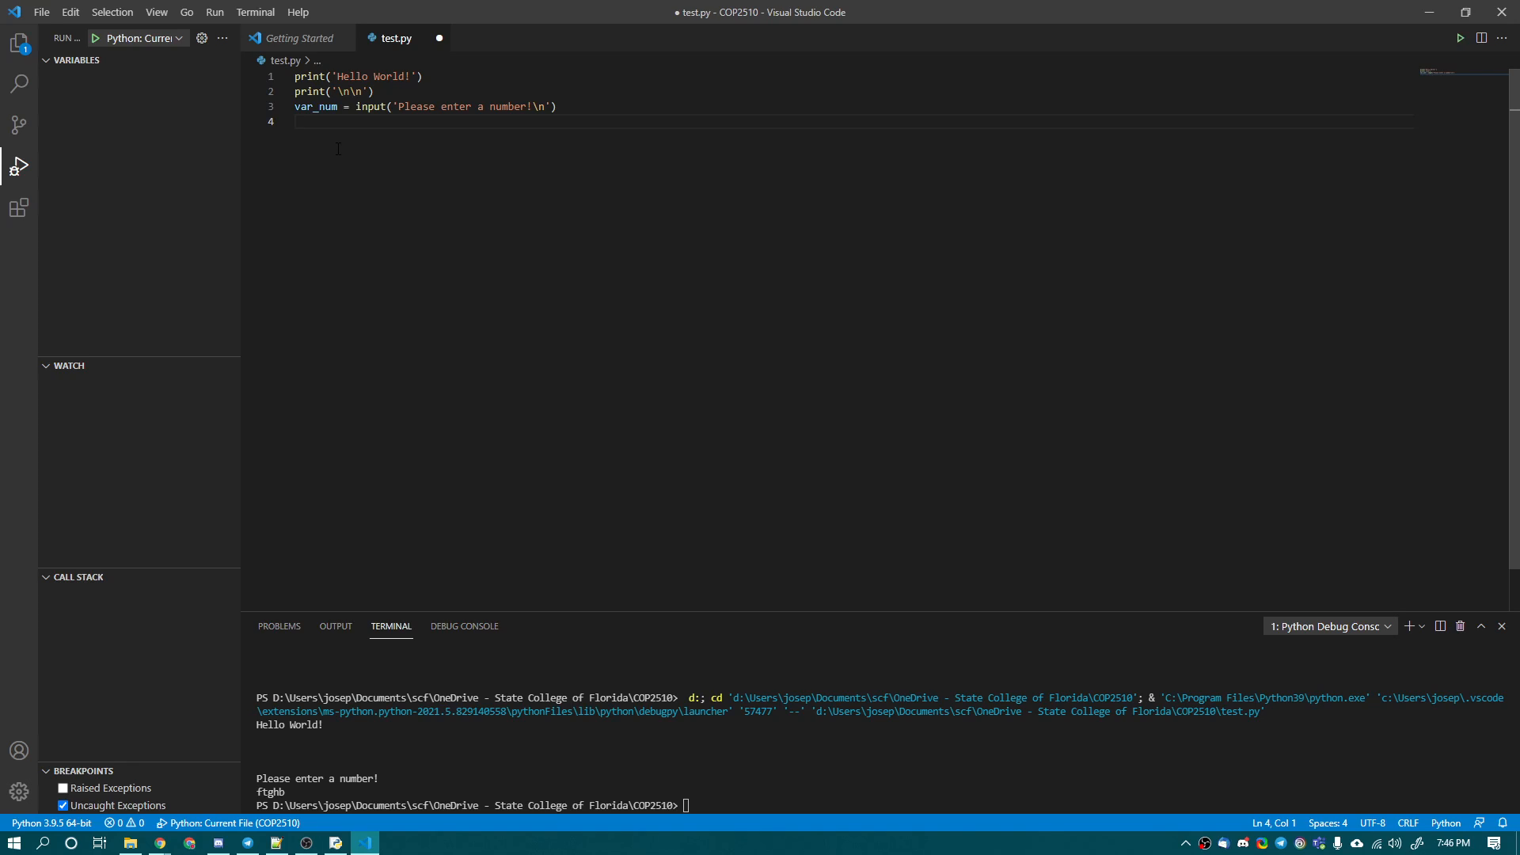
{"action": "type", "text": "print('"}
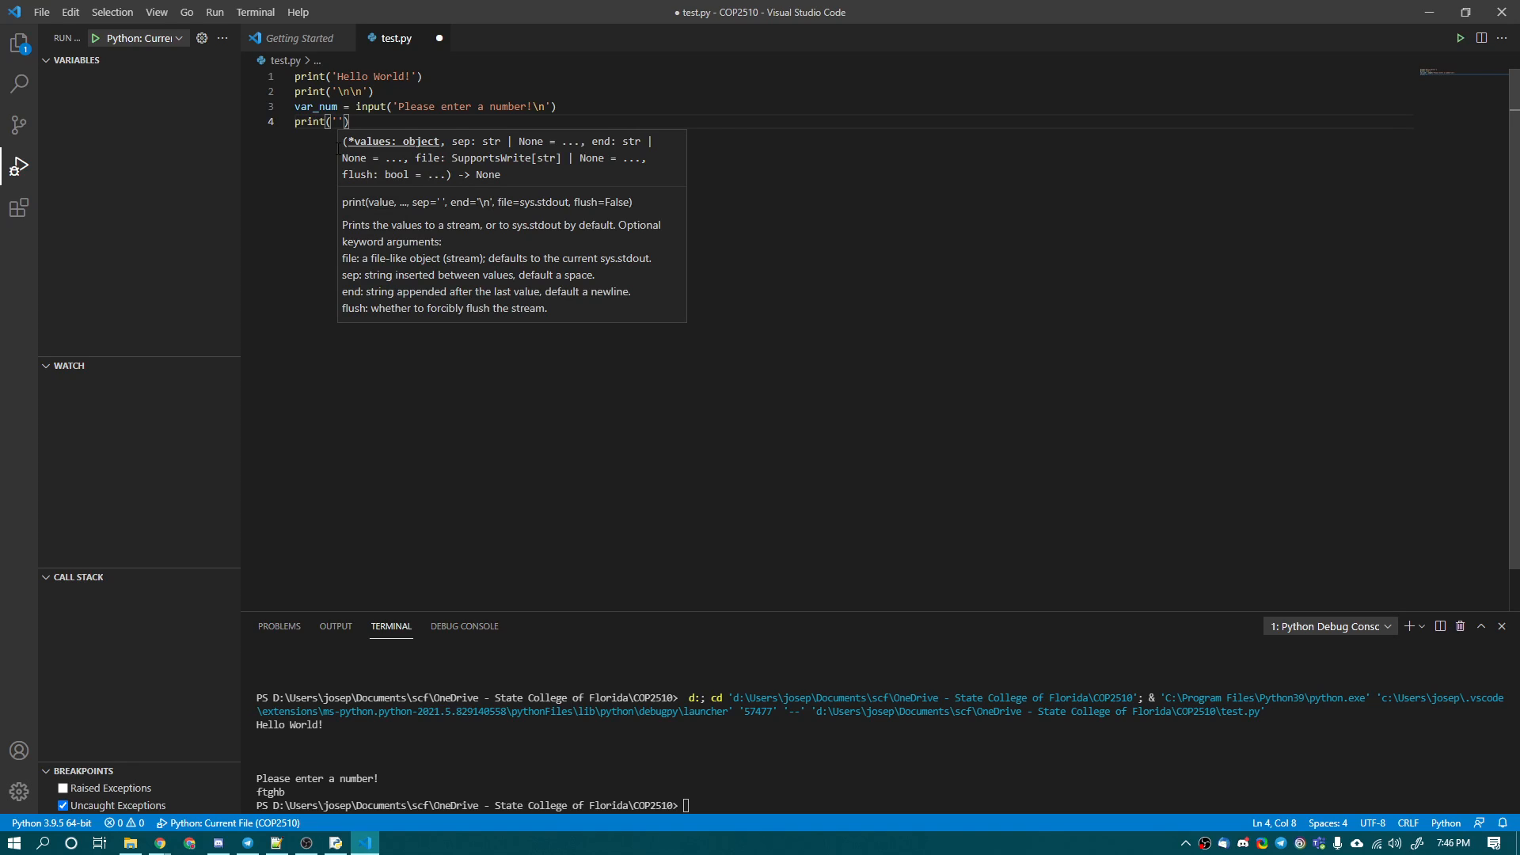
{"action": "type", "text": "Your number s"}
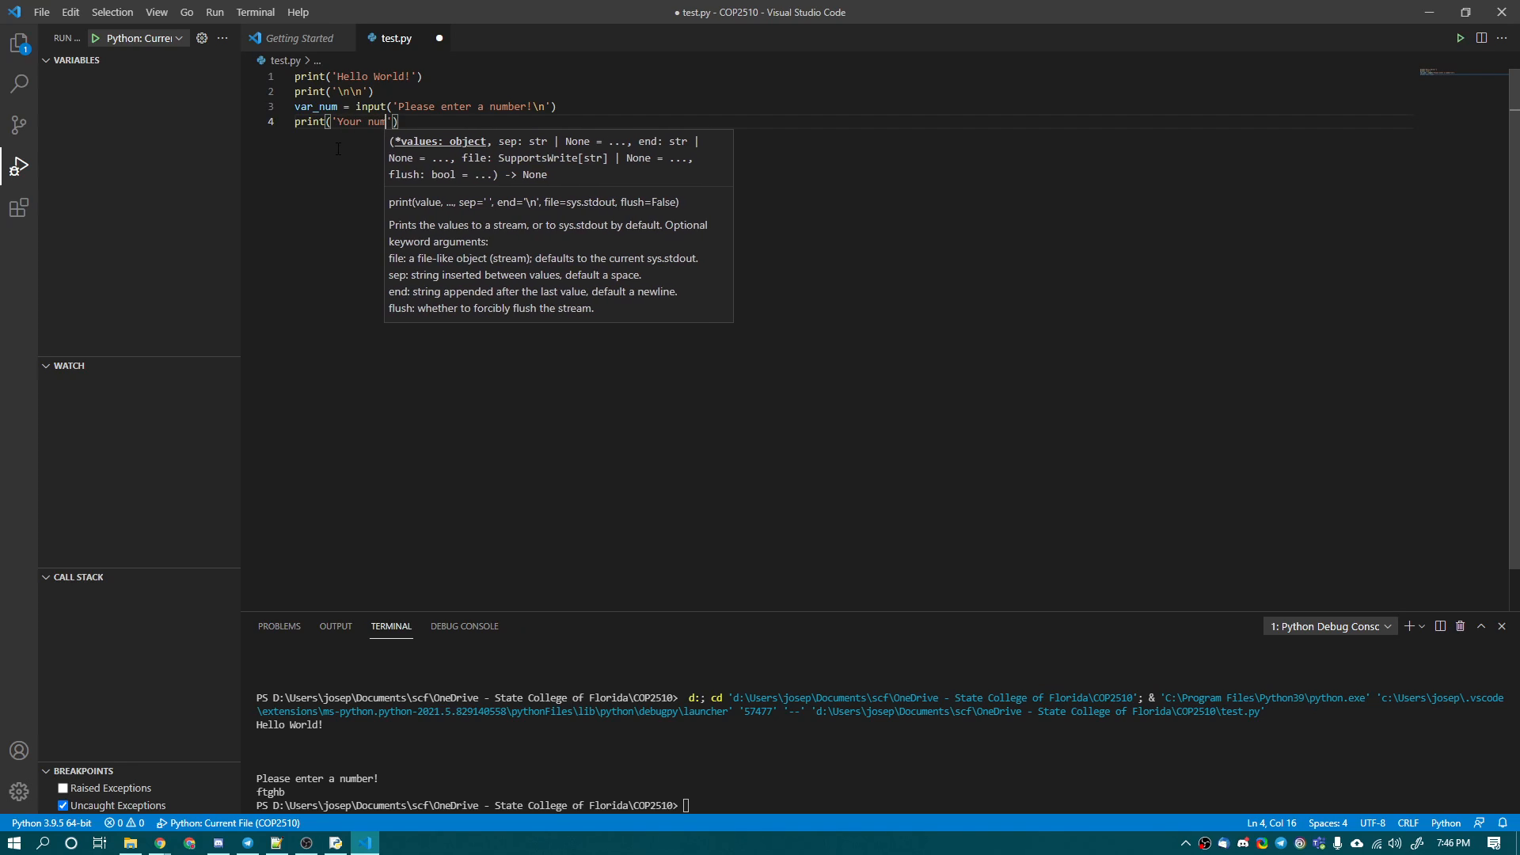
{"action": "type", "text": "quared it"}
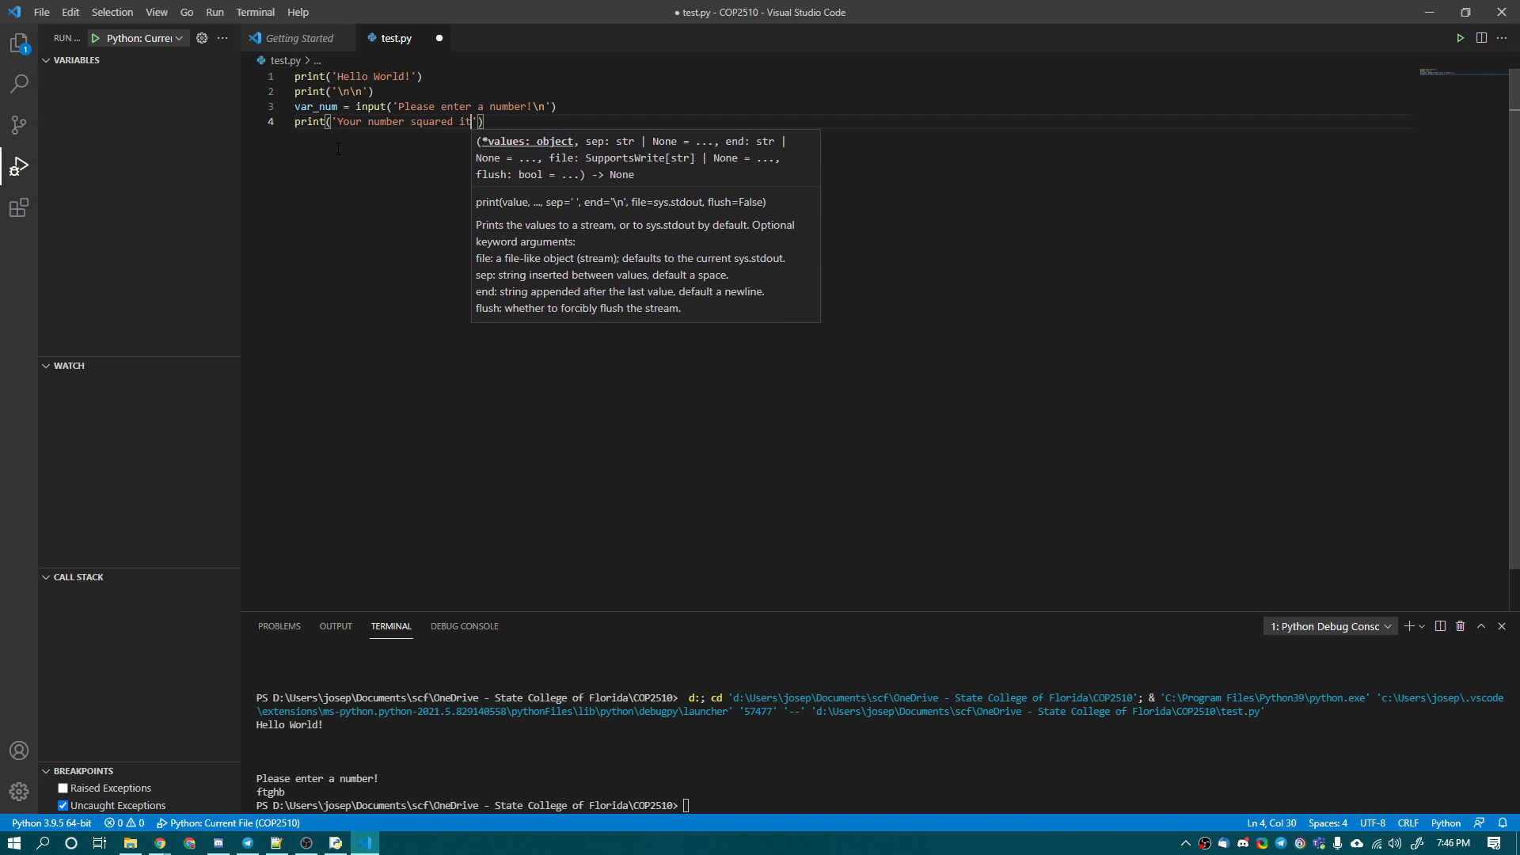
{"action": "type", "text": ":' +"}
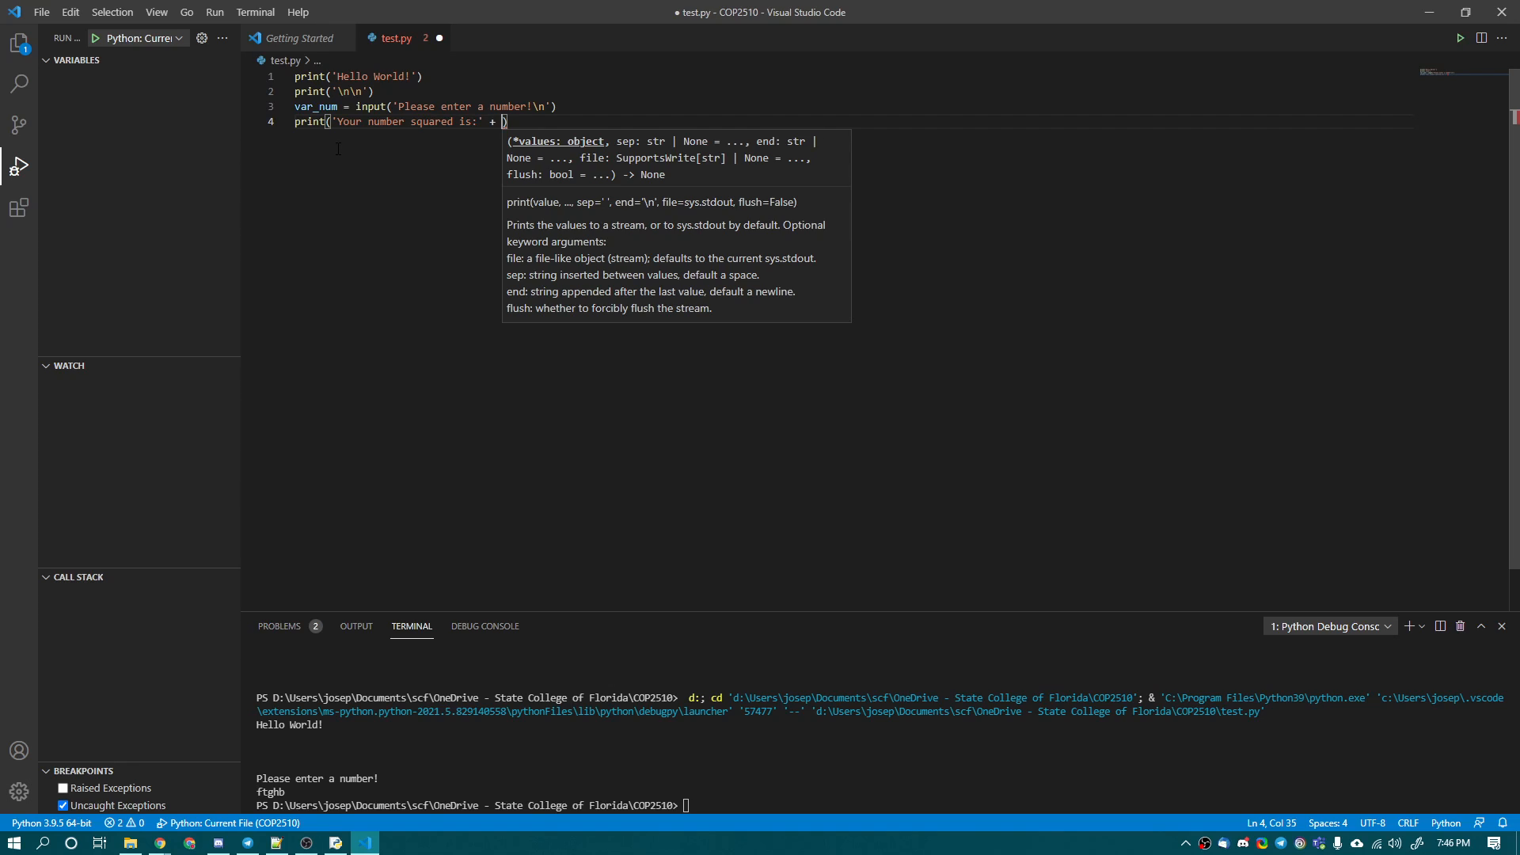
{"action": "type", "text": "float(v"}
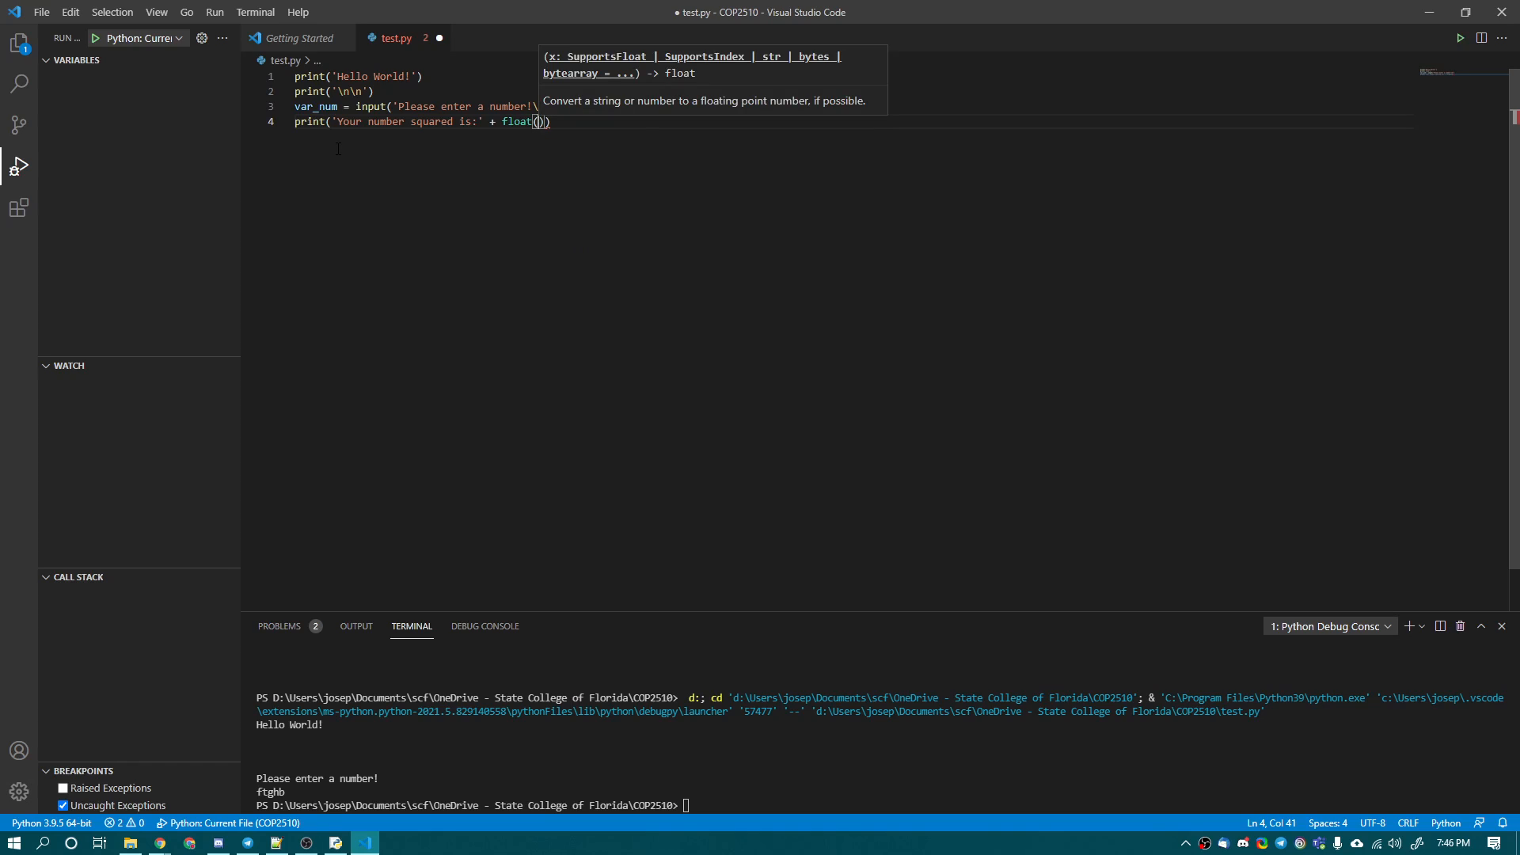
{"action": "type", "text": "ar_num"}
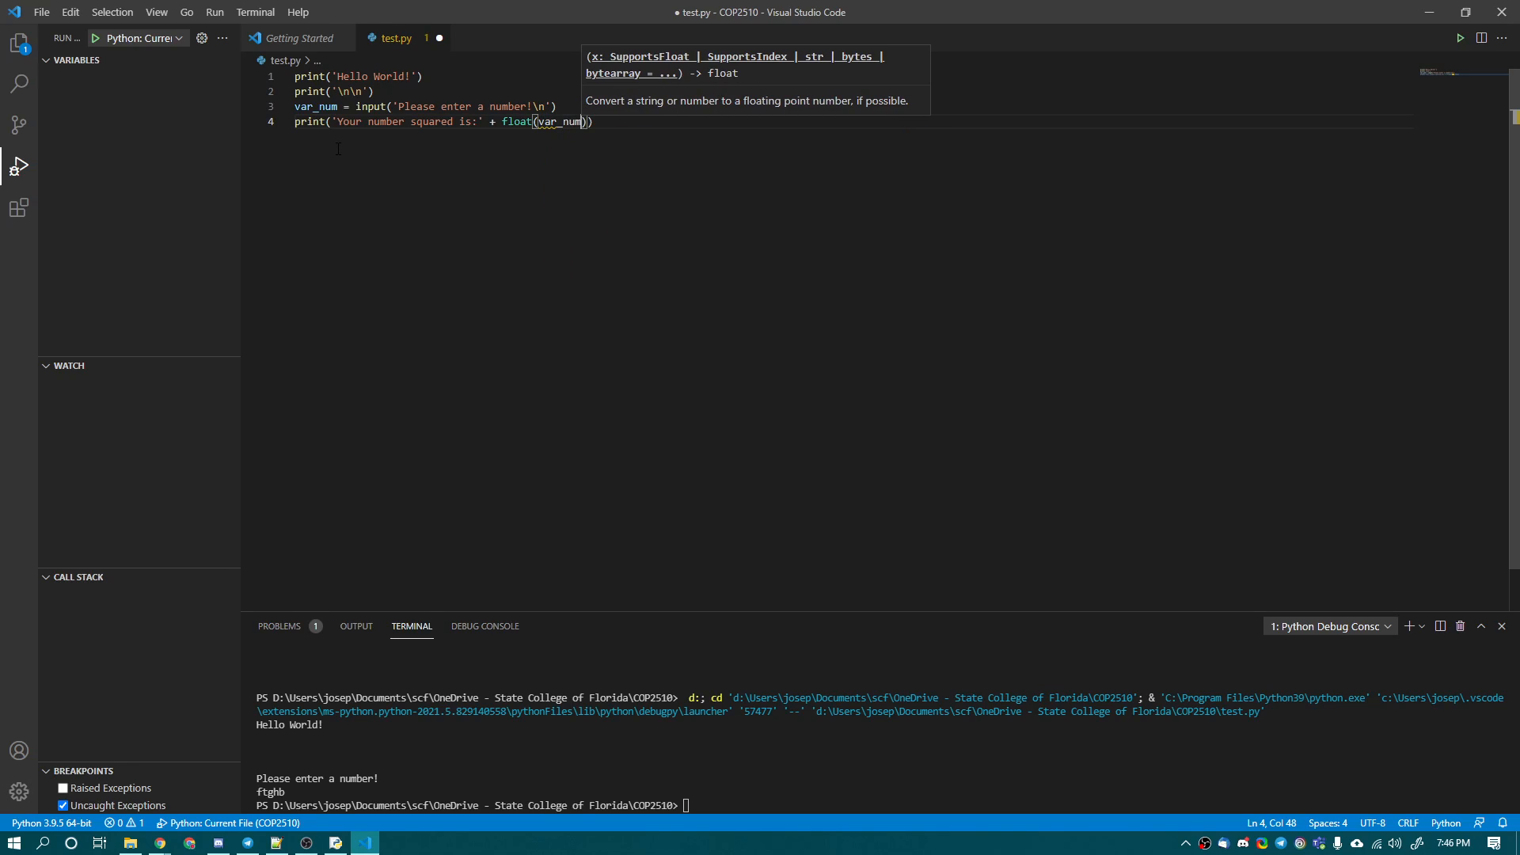
{"action": "type", "text": ")"}
{"action": "type", "text": " ^ 2"}
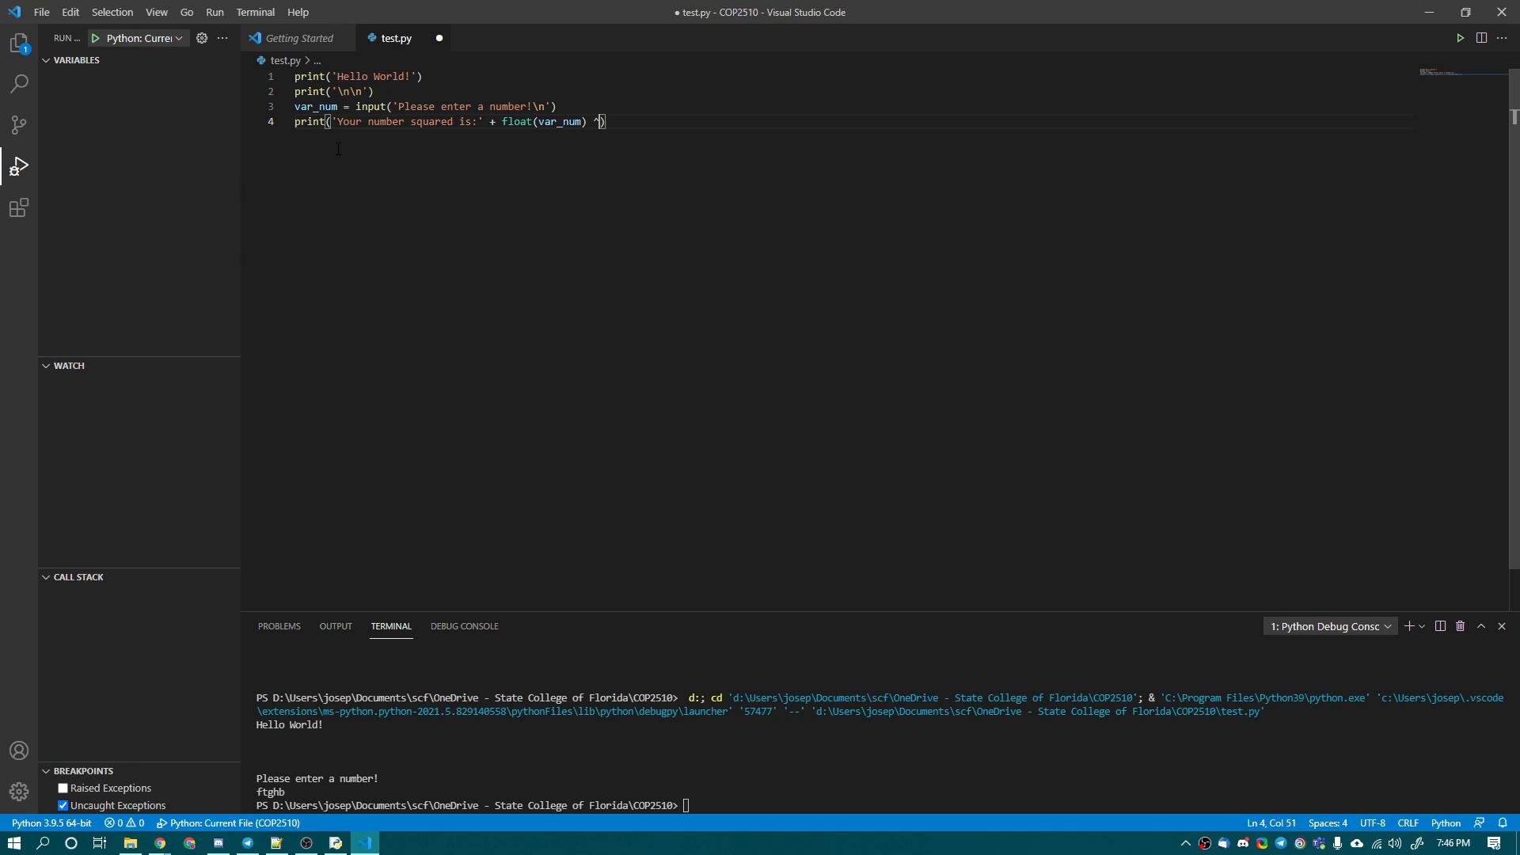
Run test.py with debugging, answer the number prompt with 5 and place the cursor in the string on line 4.
{"action": "key", "text": "F5"}
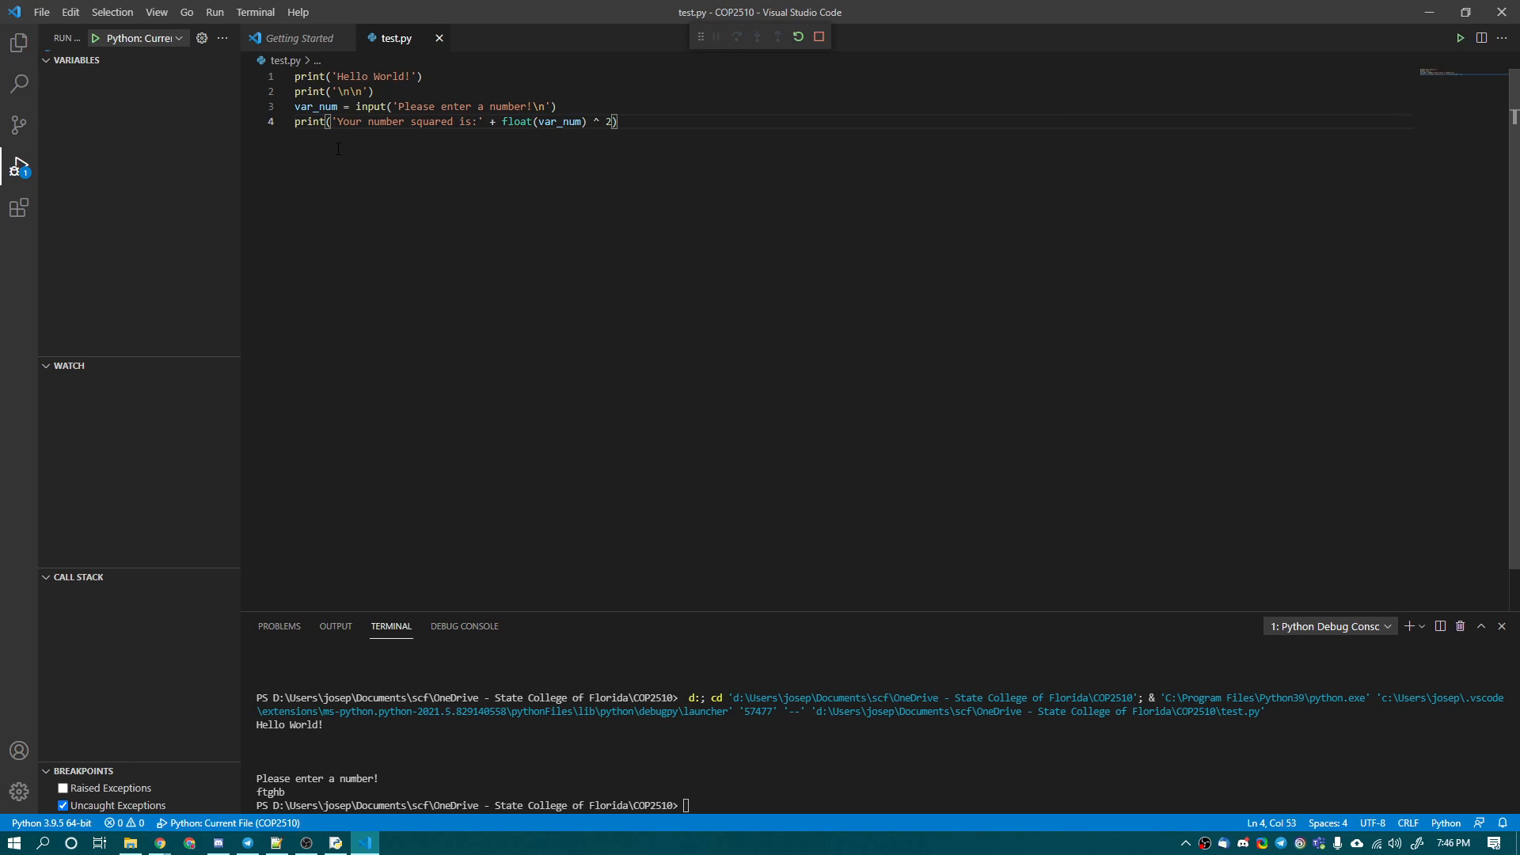
{"action": "type", "text": "5"}
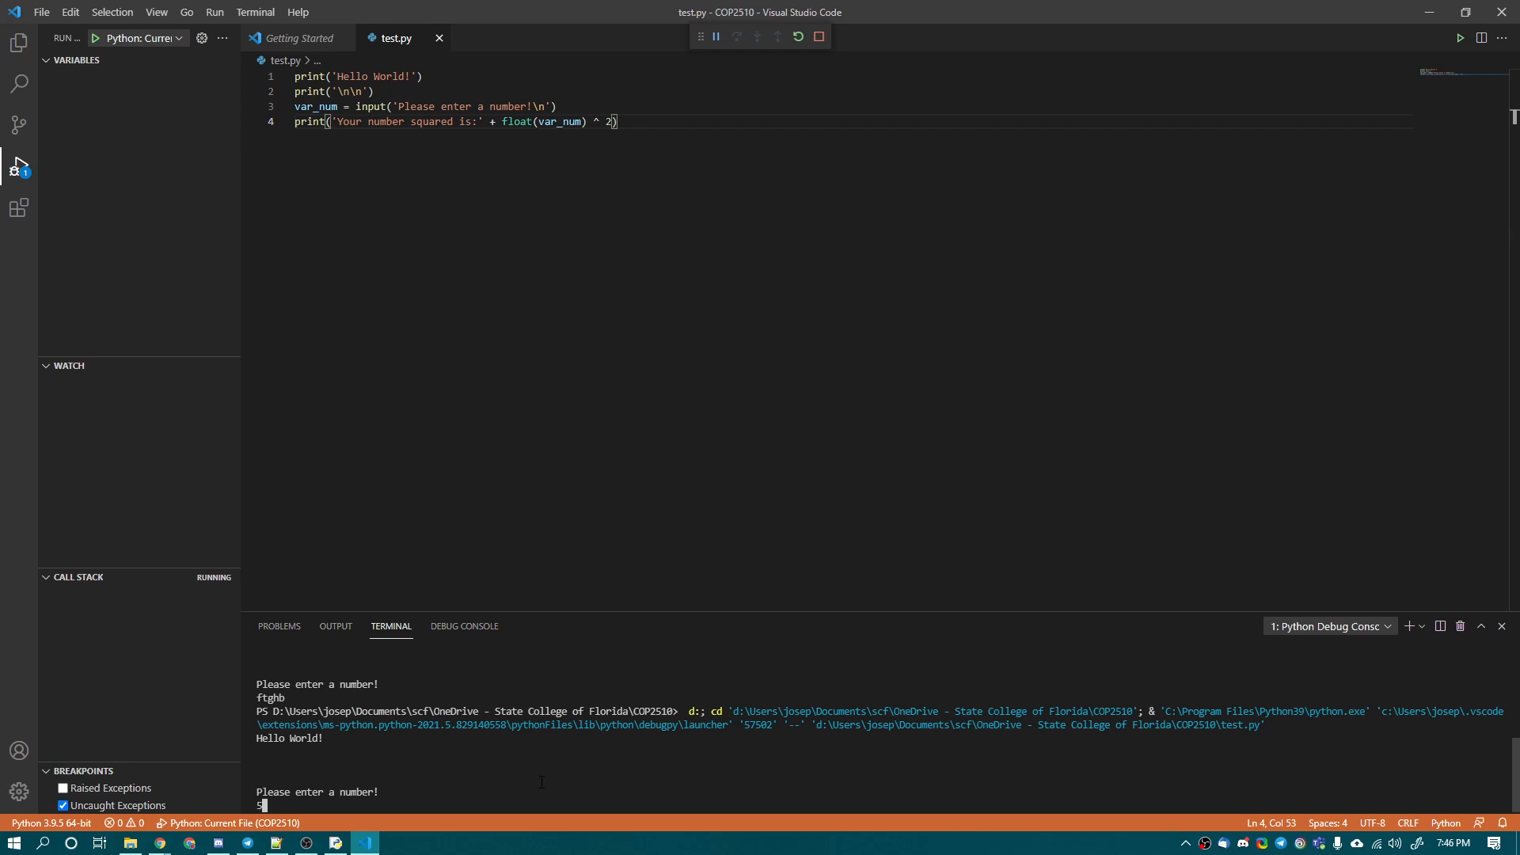
{"action": "key", "text": "Return"}
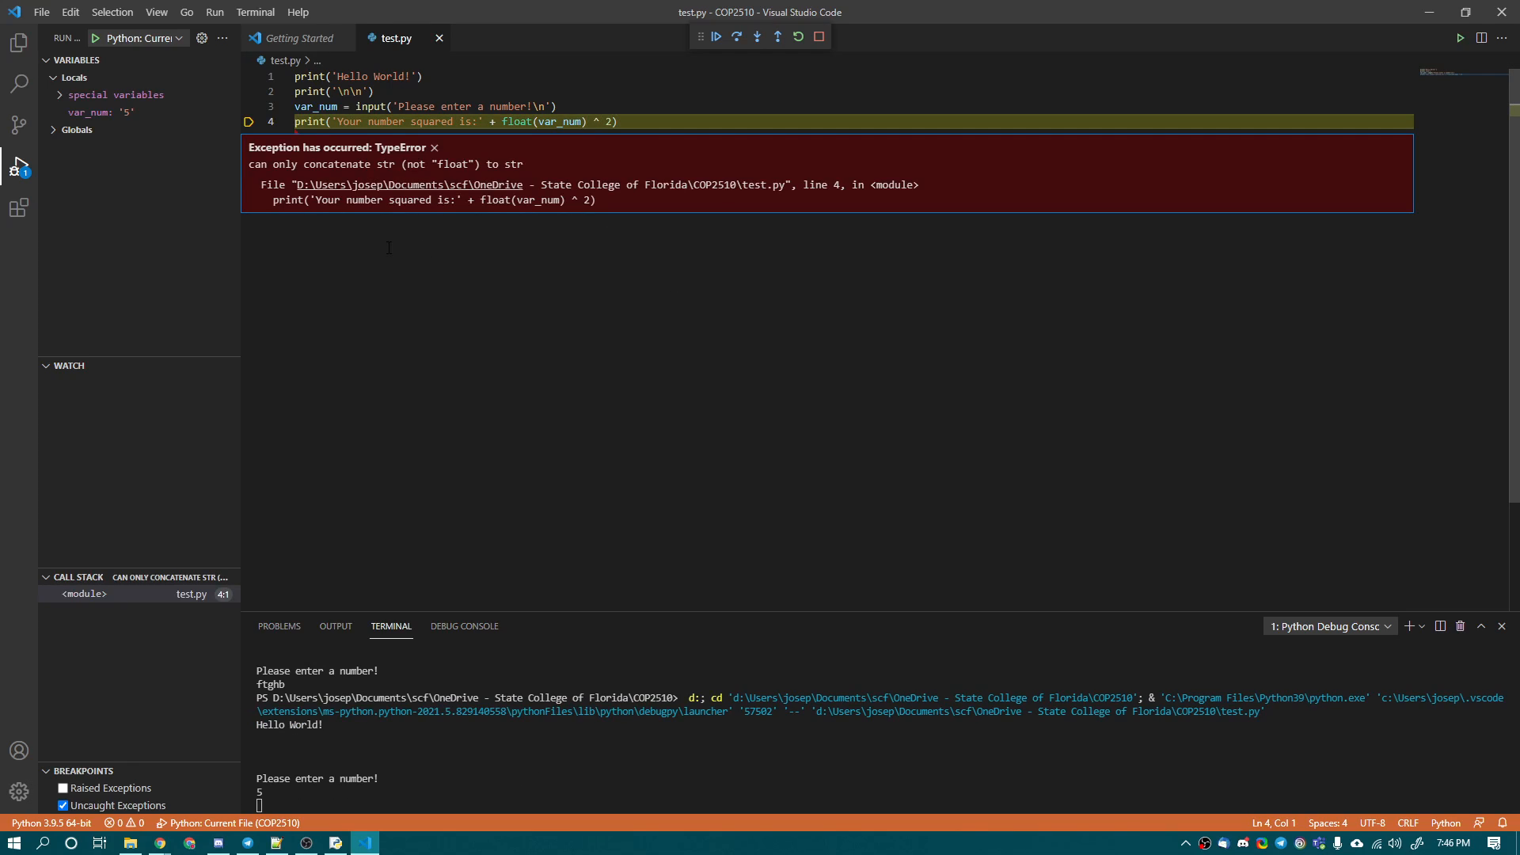
{"action": "left_click", "coordinate": [472, 121]}
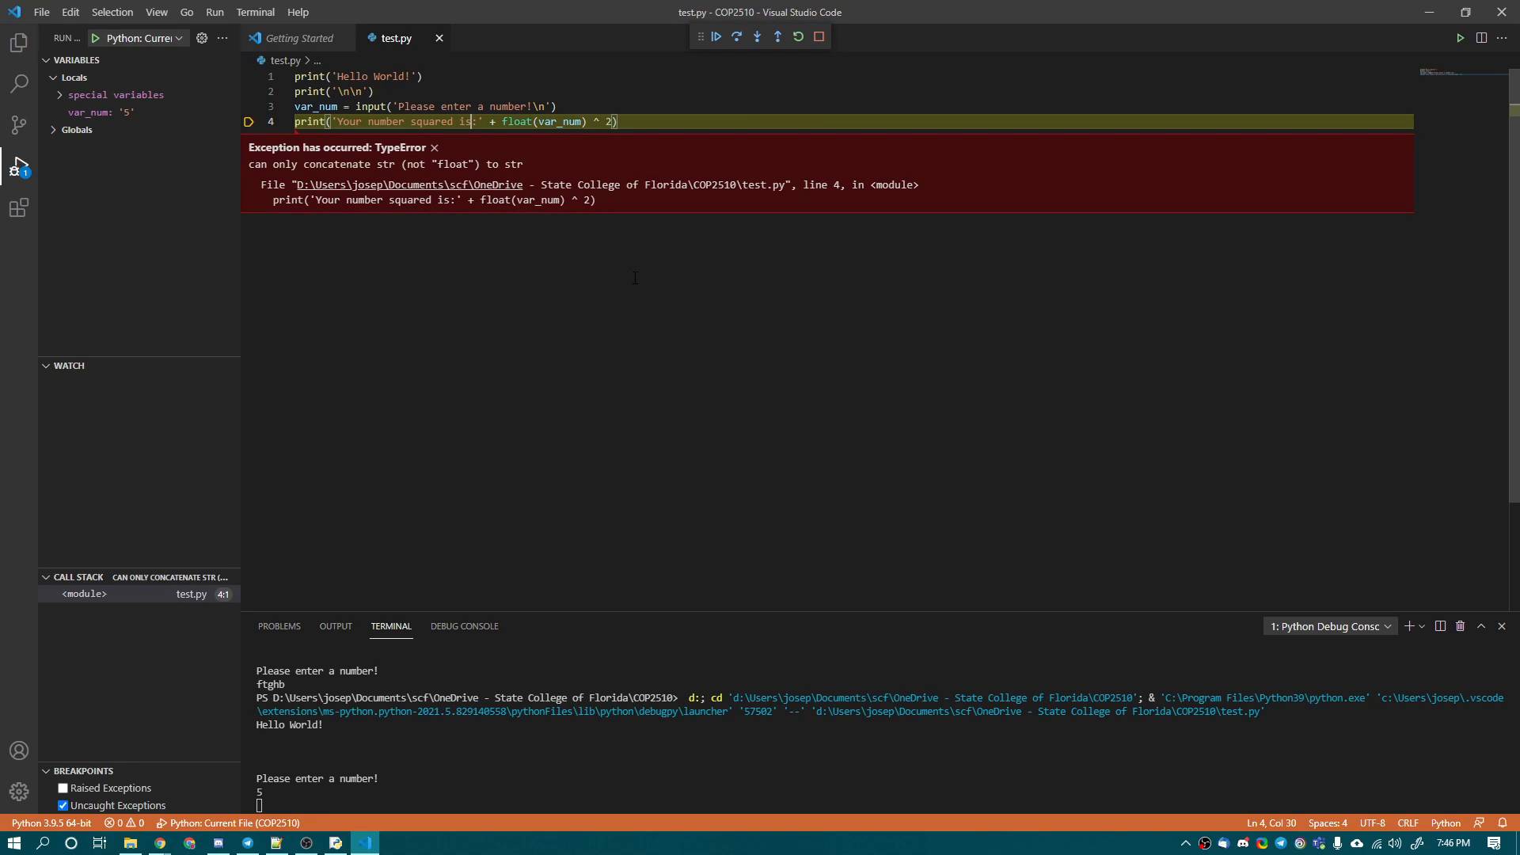
Finish the paused debug run and wrap float(var_num) ^ 2 on line 4 in a str() call.
{"action": "key", "text": "F5"}
{"action": "left_click_drag", "start_coordinate": [502, 121], "coordinate": [606, 121]}
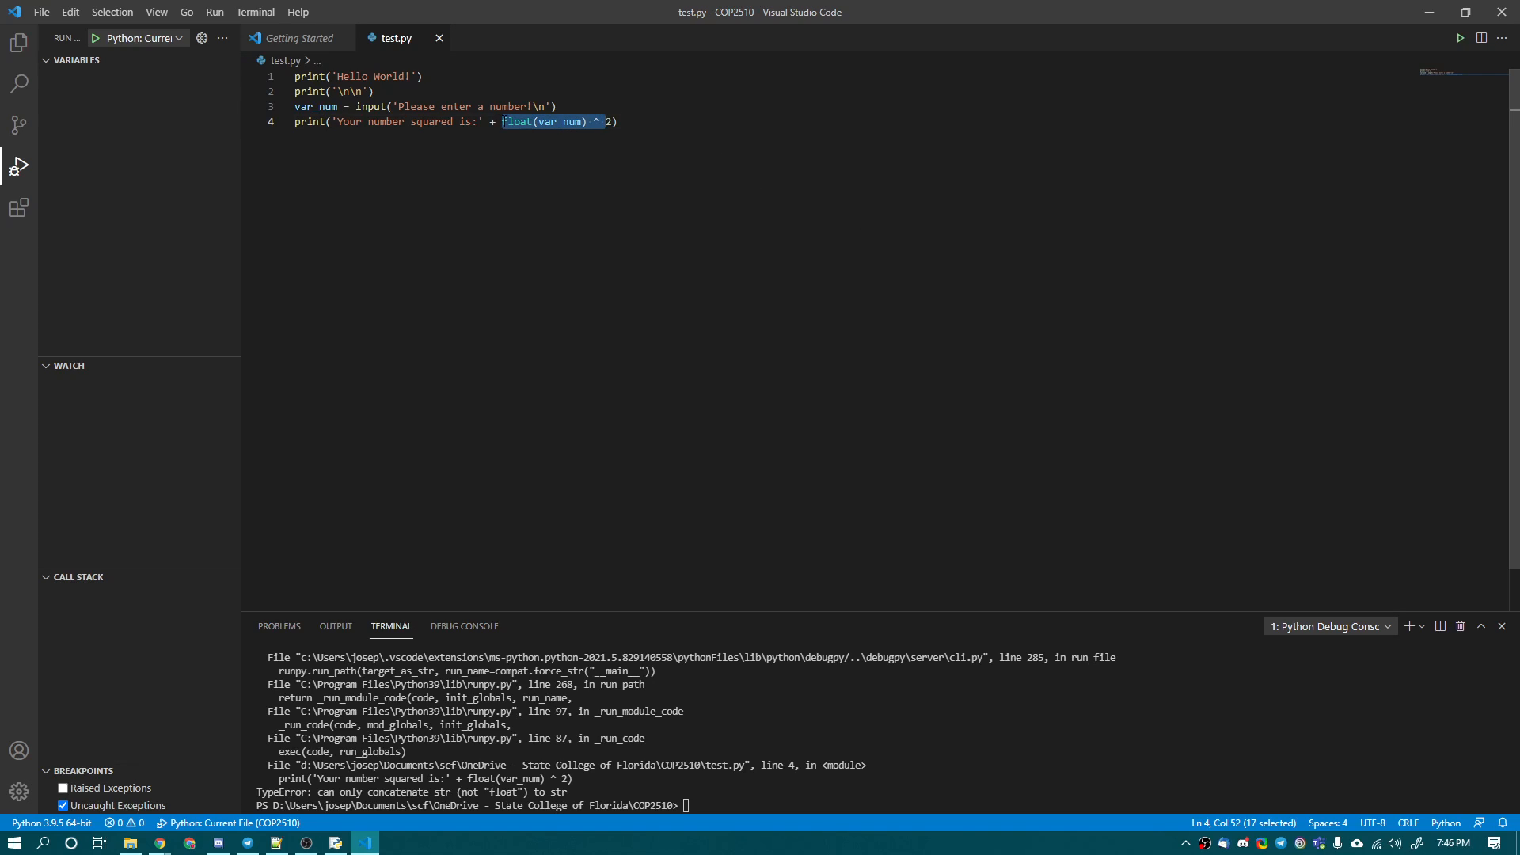
{"action": "key", "text": "Left"}
{"action": "type", "text": "str("}
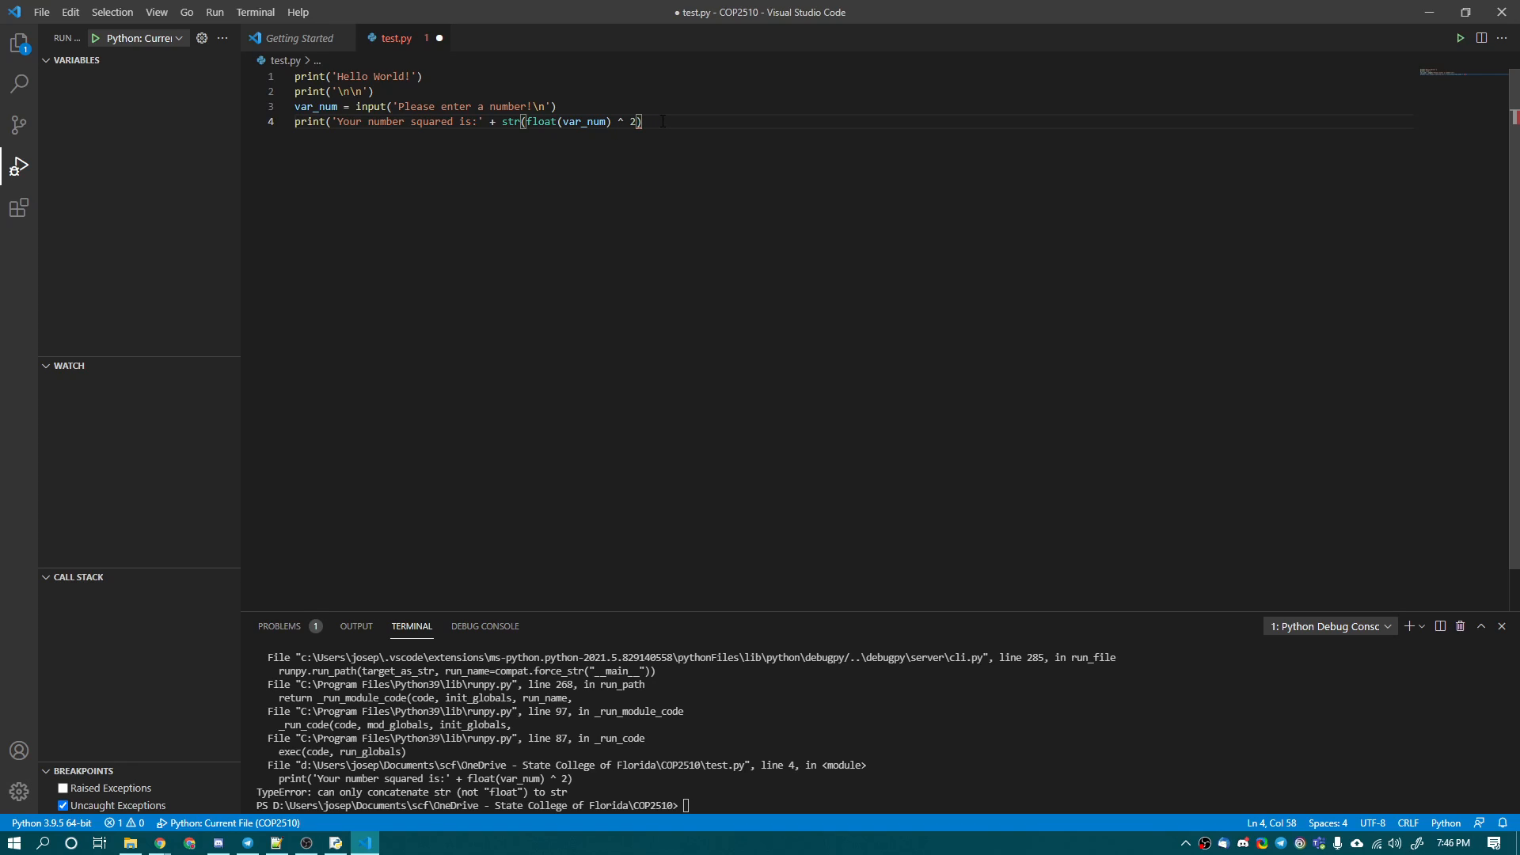
{"action": "type", "text": ")"}
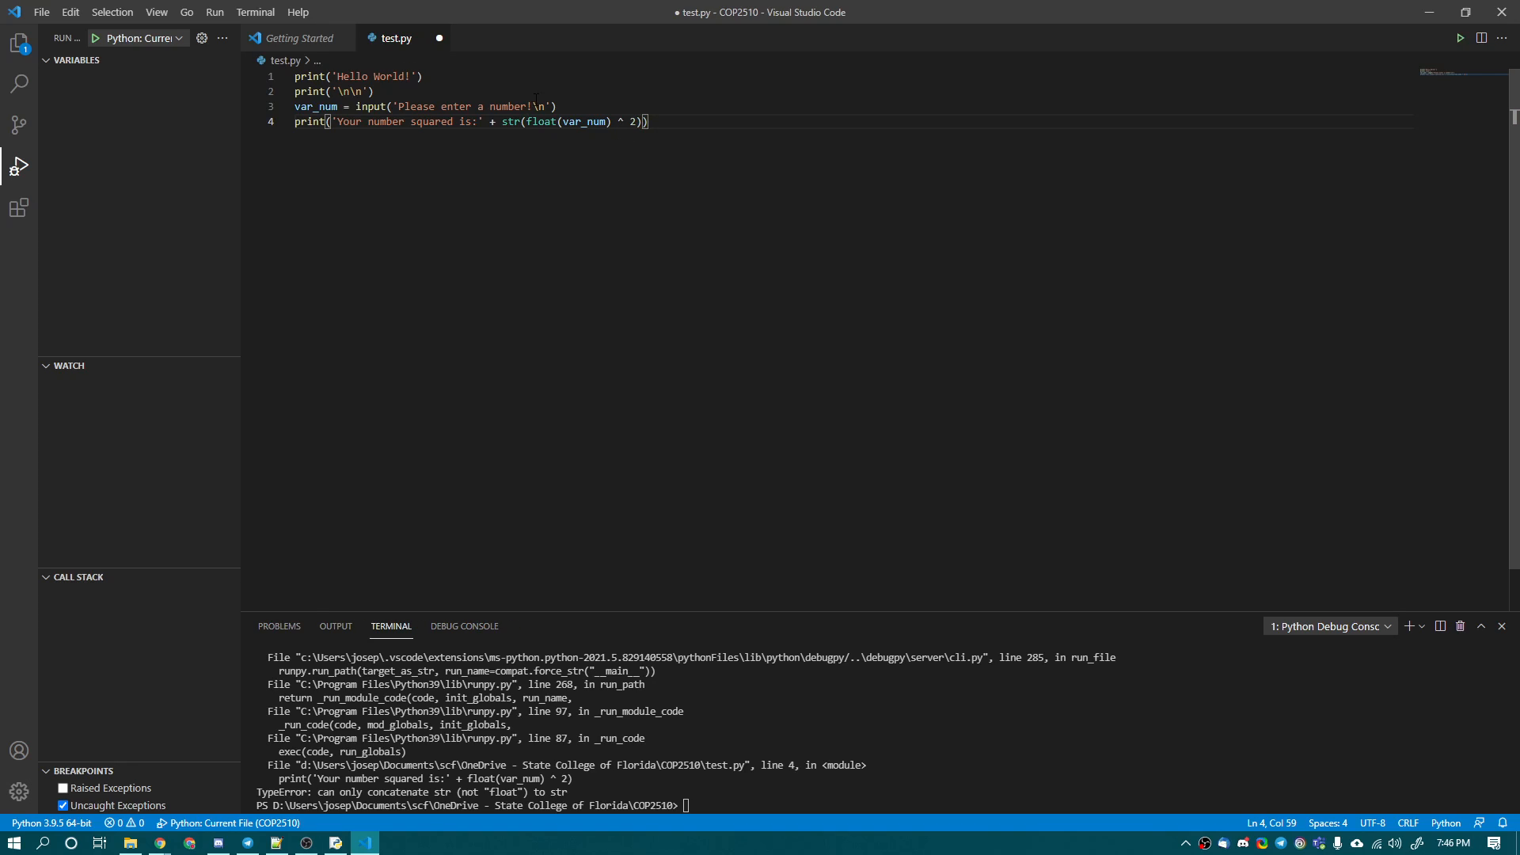
Run test.py with debugging and answer the number prompt in the terminal with 7.
{"action": "key", "text": "F5"}
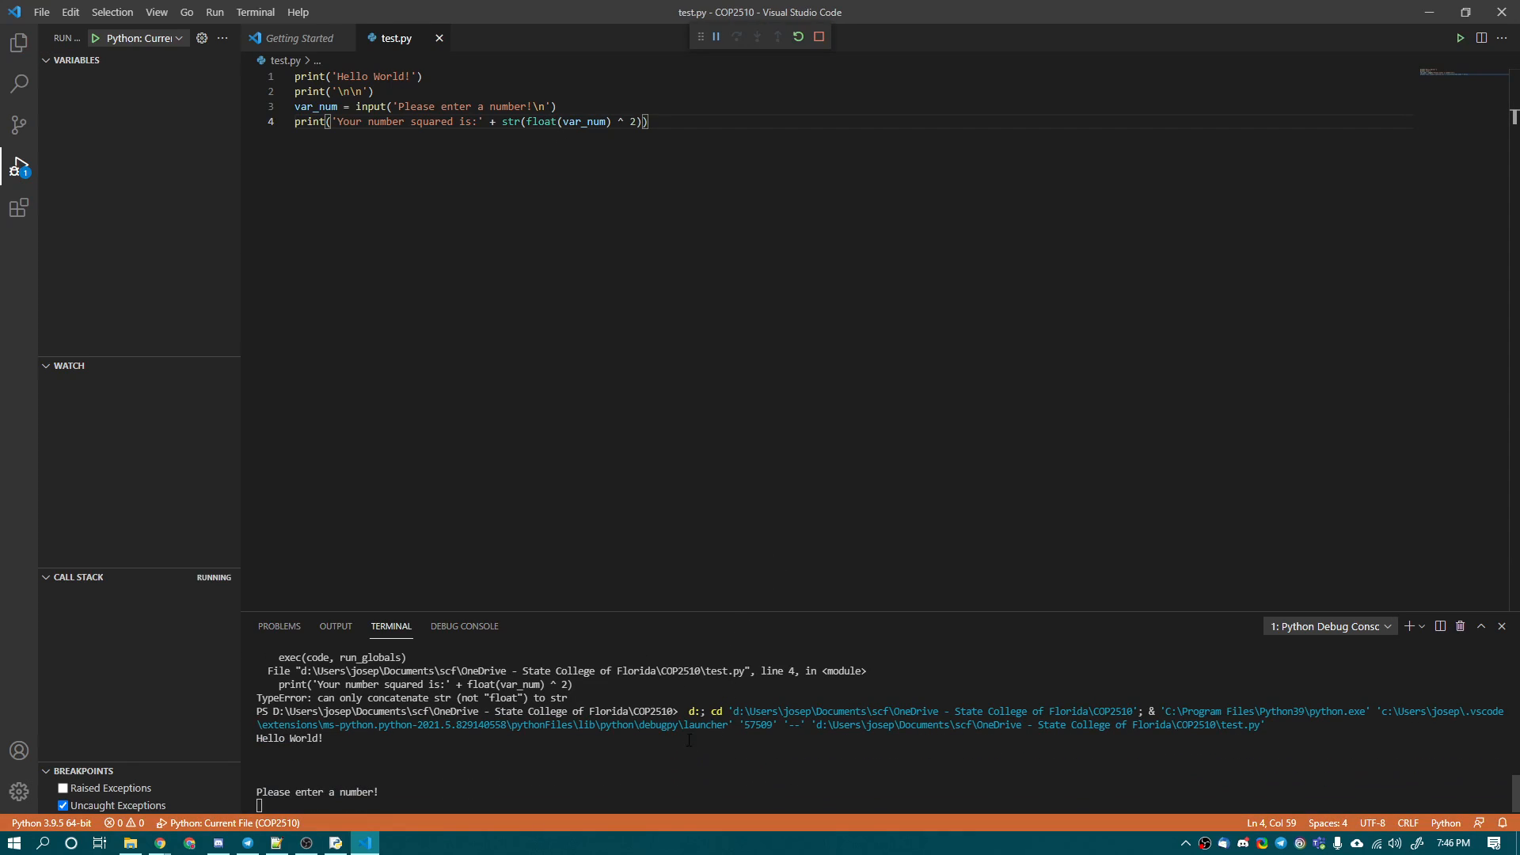
{"action": "left_click", "coordinate": [686, 769]}
{"action": "type", "text": "7"}
{"action": "key", "text": "Return"}
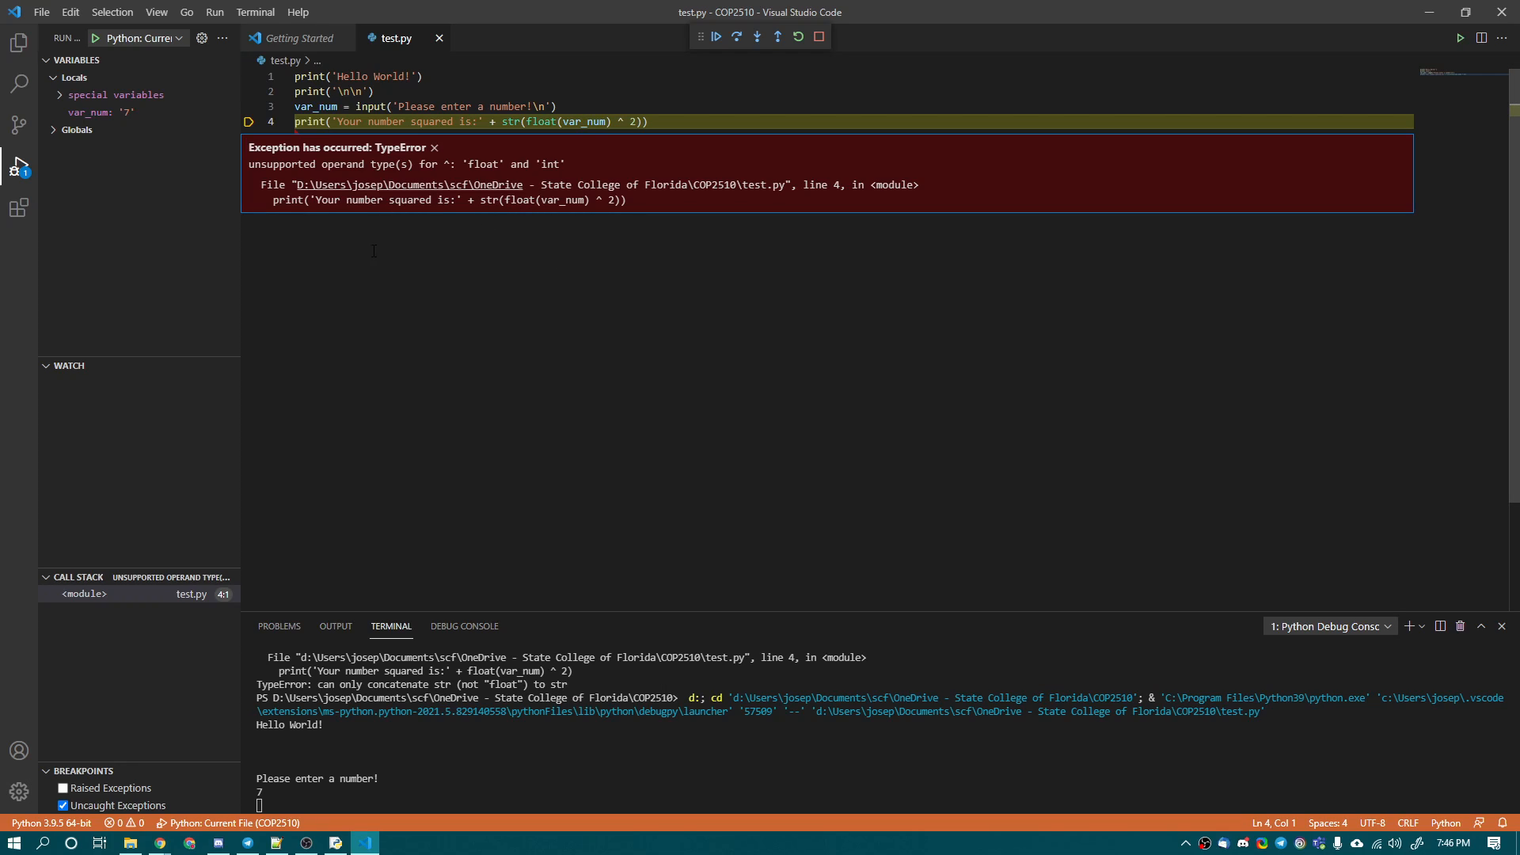
Replace the ^ 2 on line 4 with * float(var_num), reusing a copy of the existing float(var_num) expression.
{"action": "left_click", "coordinate": [457, 253]}
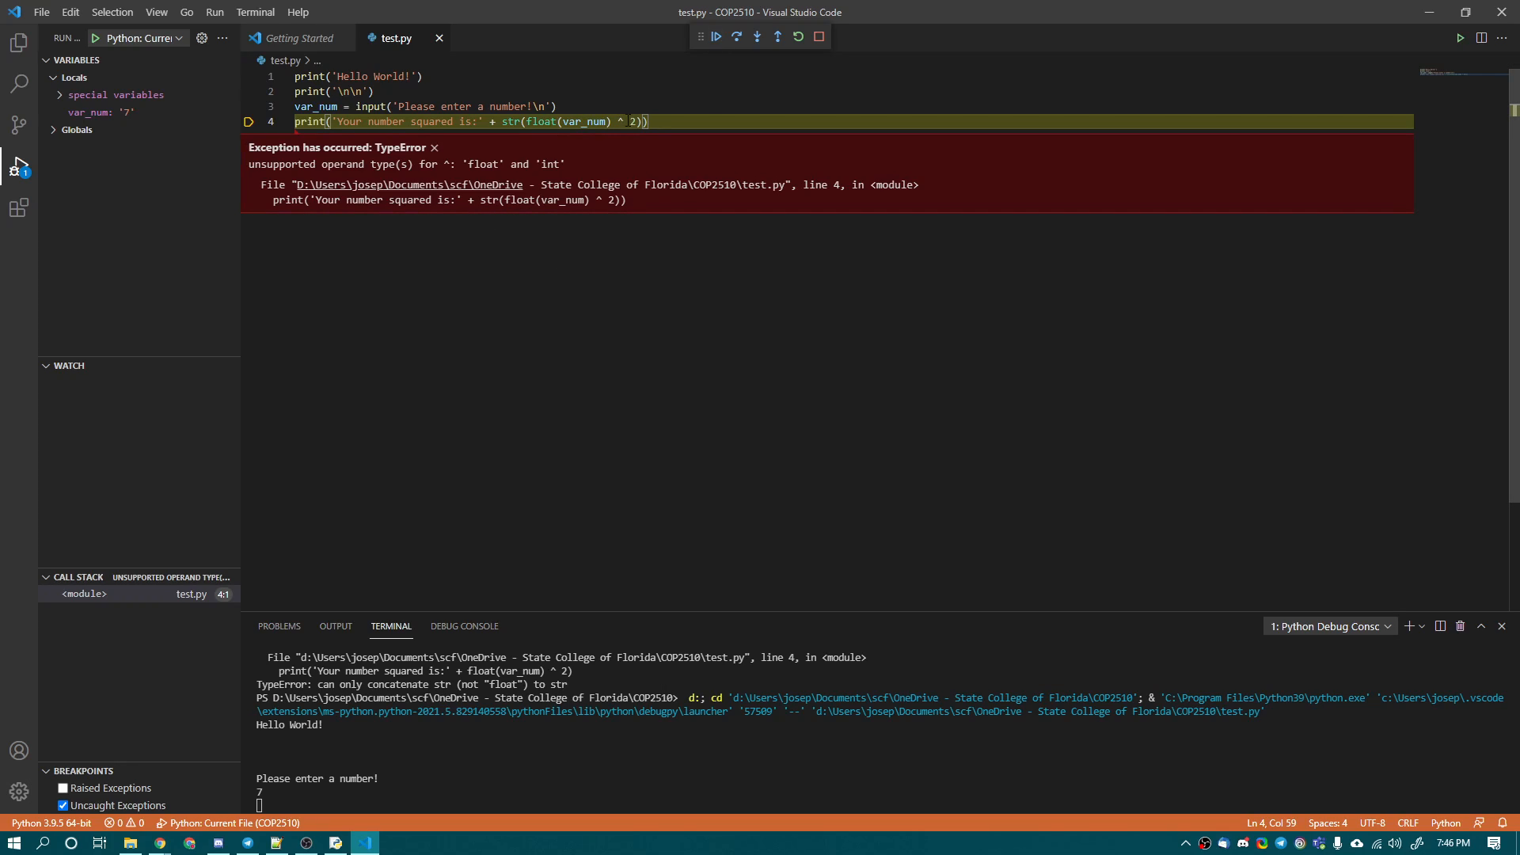
{"action": "left_click_drag", "start_coordinate": [638, 121], "coordinate": [619, 121]}
{"action": "key", "text": "BackSpace"}
{"action": "key", "text": "BackSpace"}
{"action": "left_click_drag", "start_coordinate": [612, 121], "coordinate": [527, 121]}
{"action": "key", "text": "ctrl+c"}
{"action": "key", "text": "Right"}
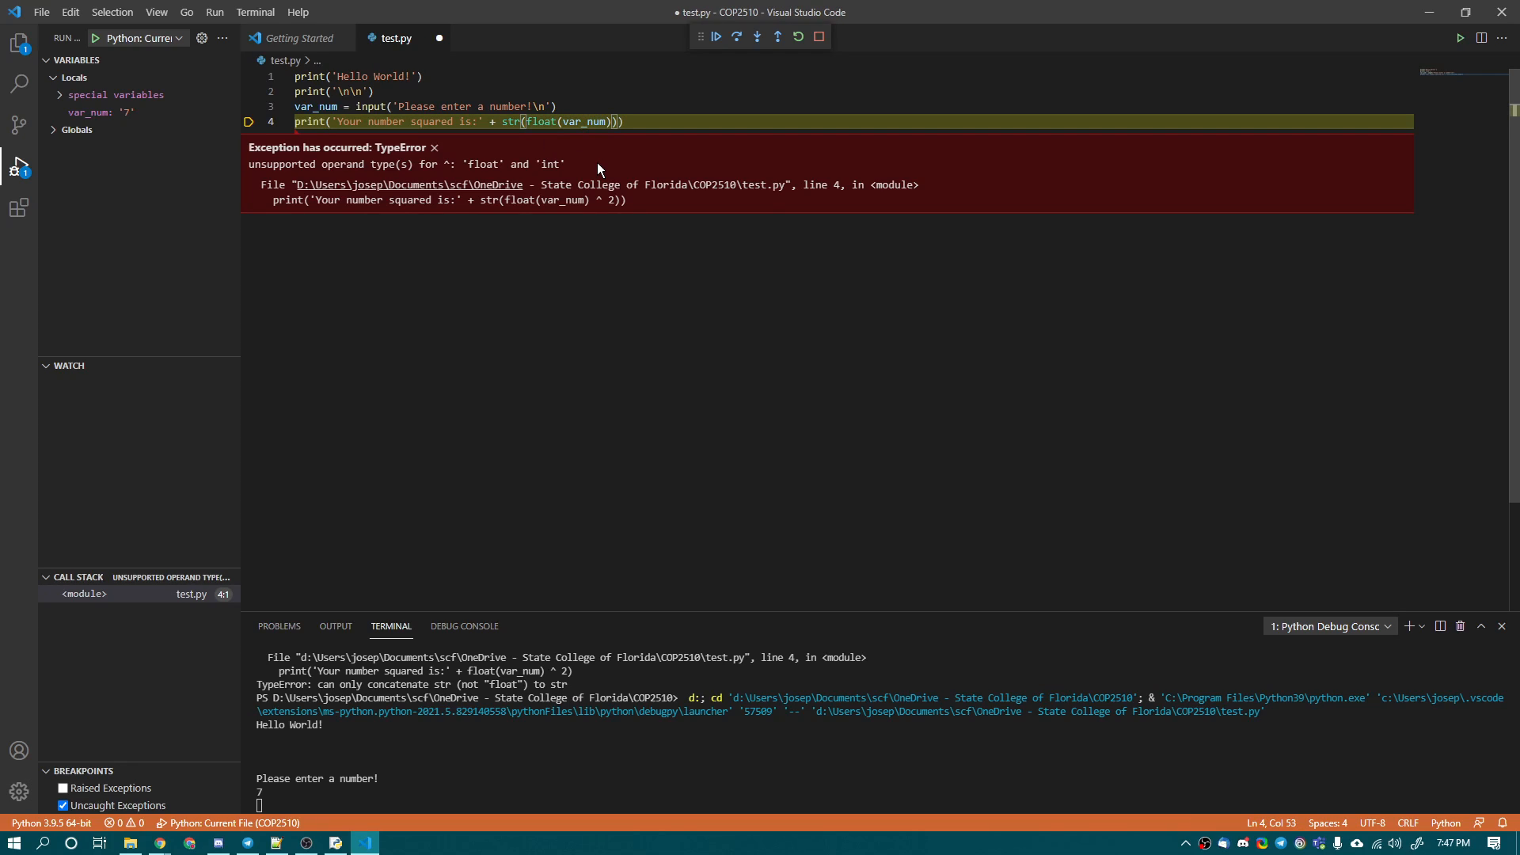
{"action": "type", "text": "*"}
{"action": "key", "text": "ctrl+v"}
Finish the paused run, debug the corrected test.py again and answer the number prompt with 7.
{"action": "key", "text": "F5"}
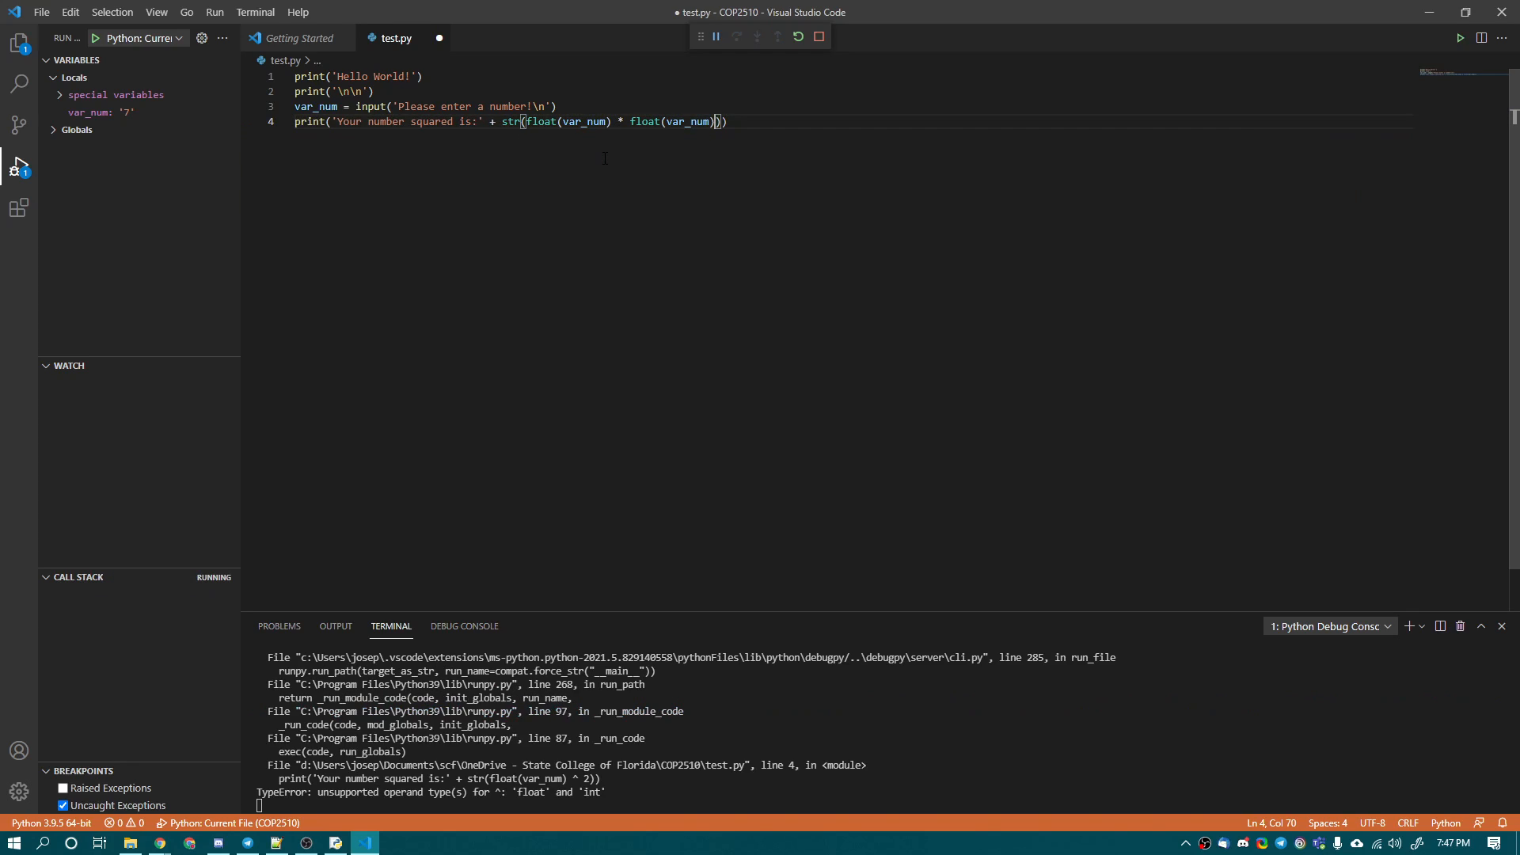
{"action": "key", "text": "F5"}
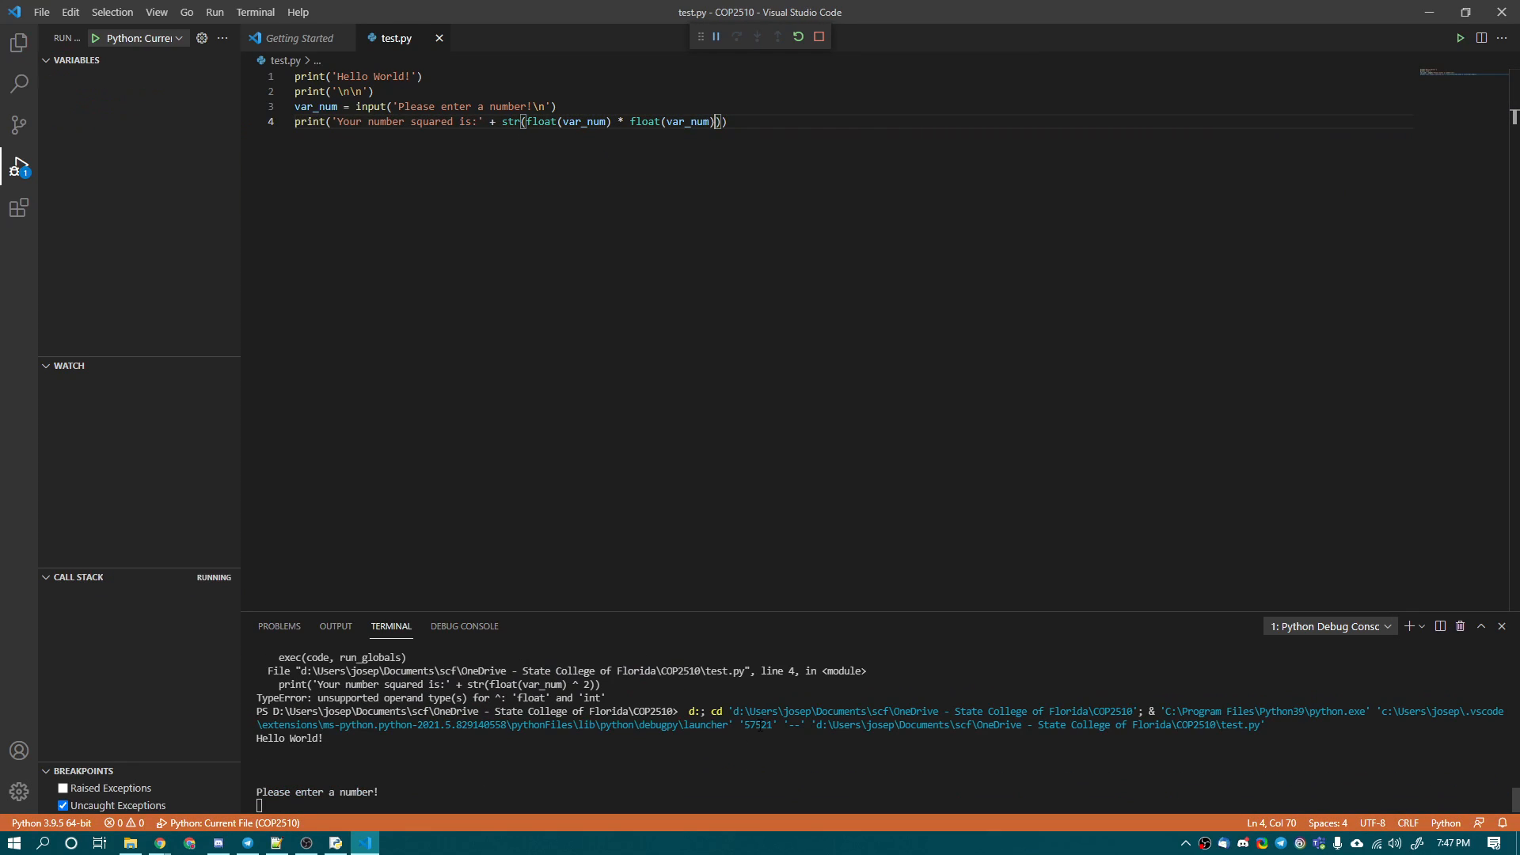
{"action": "type", "text": "7"}
{"action": "key", "text": "Return"}
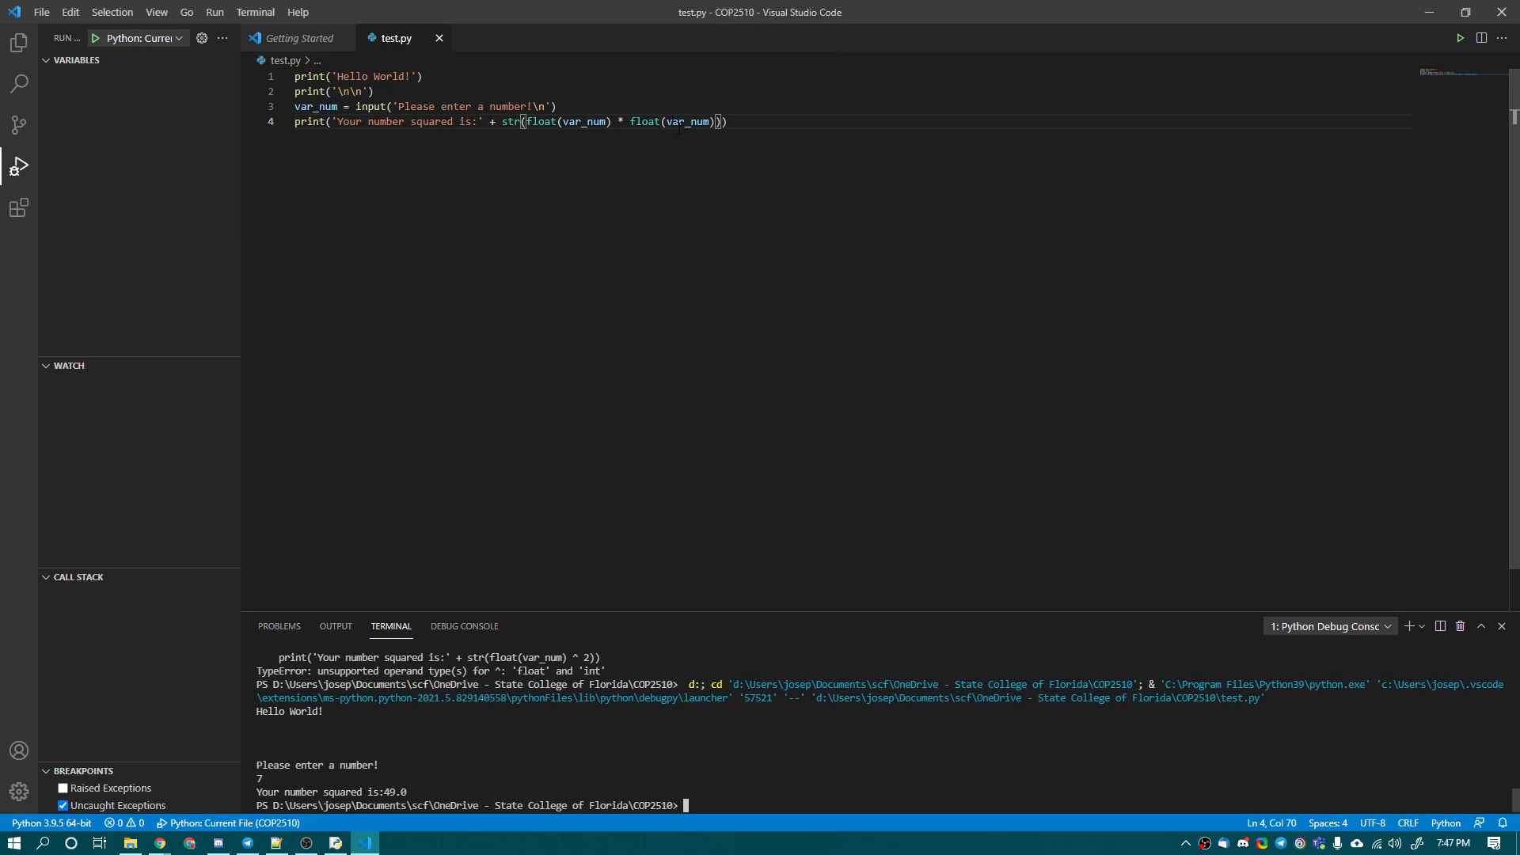
Add a space after the colon in line 4's string and set a breakpoint on line 3.
{"action": "left_click", "coordinate": [479, 120]}
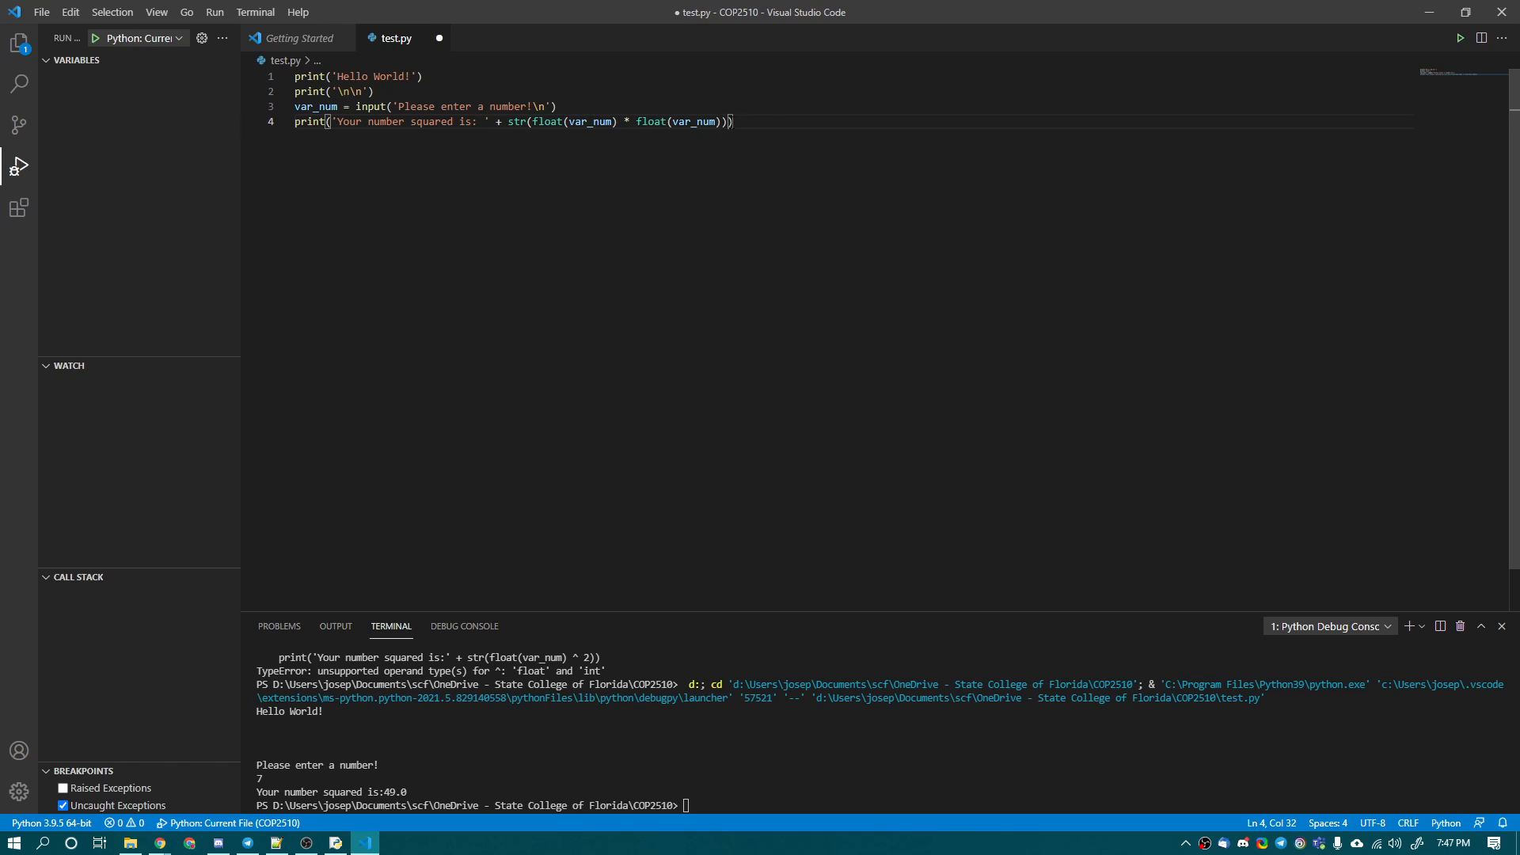
{"action": "left_click", "coordinate": [771, 137]}
{"action": "left_click", "coordinate": [249, 108]}
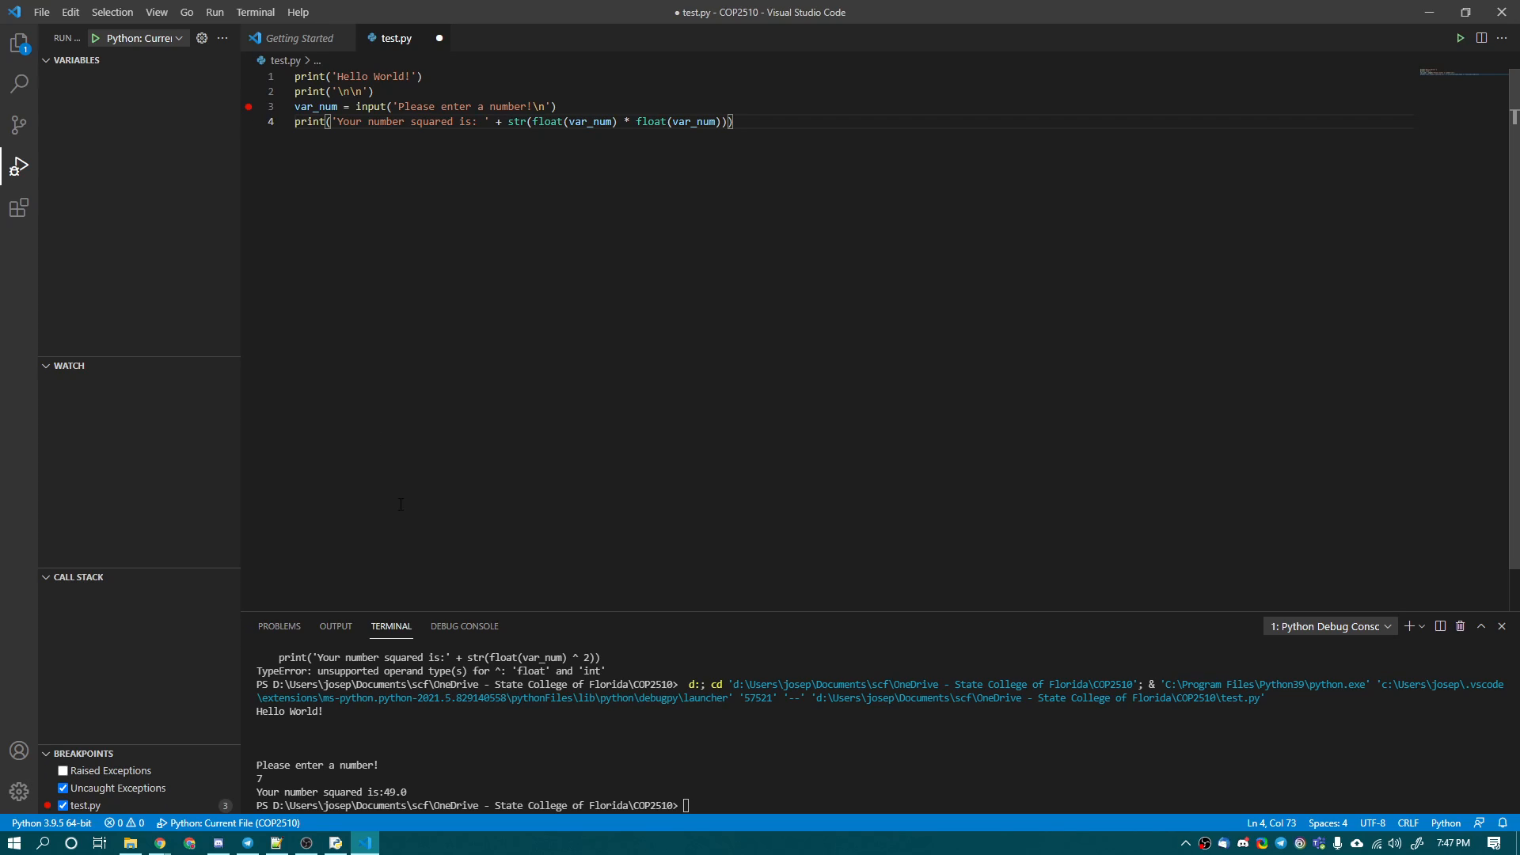
Debug test.py to the breakpoint, step over line 3 and answer the number prompt with 789.
{"action": "key", "text": "F5"}
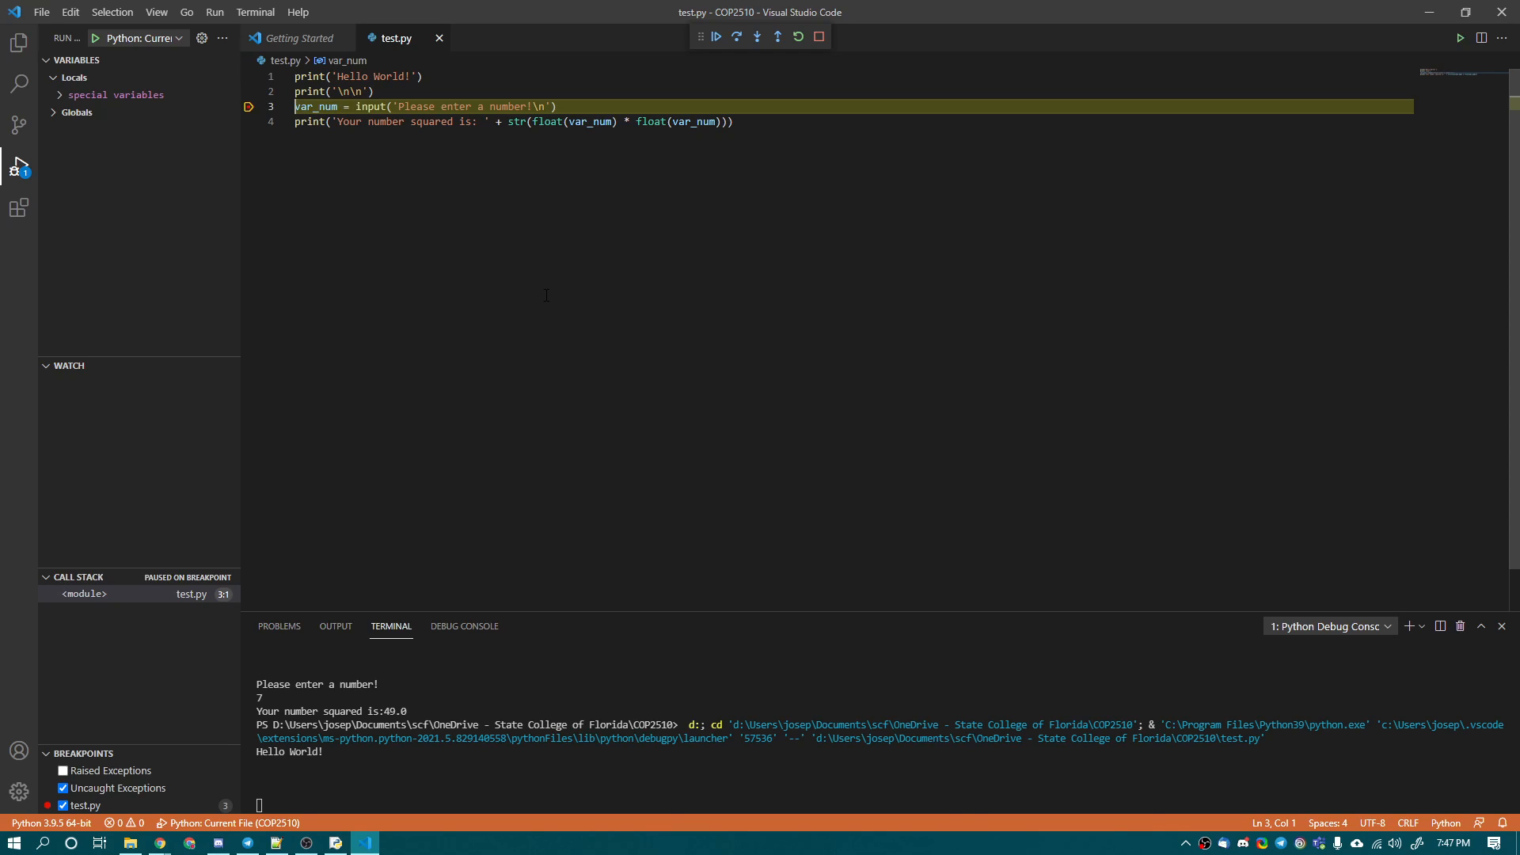
{"action": "key", "text": "F10"}
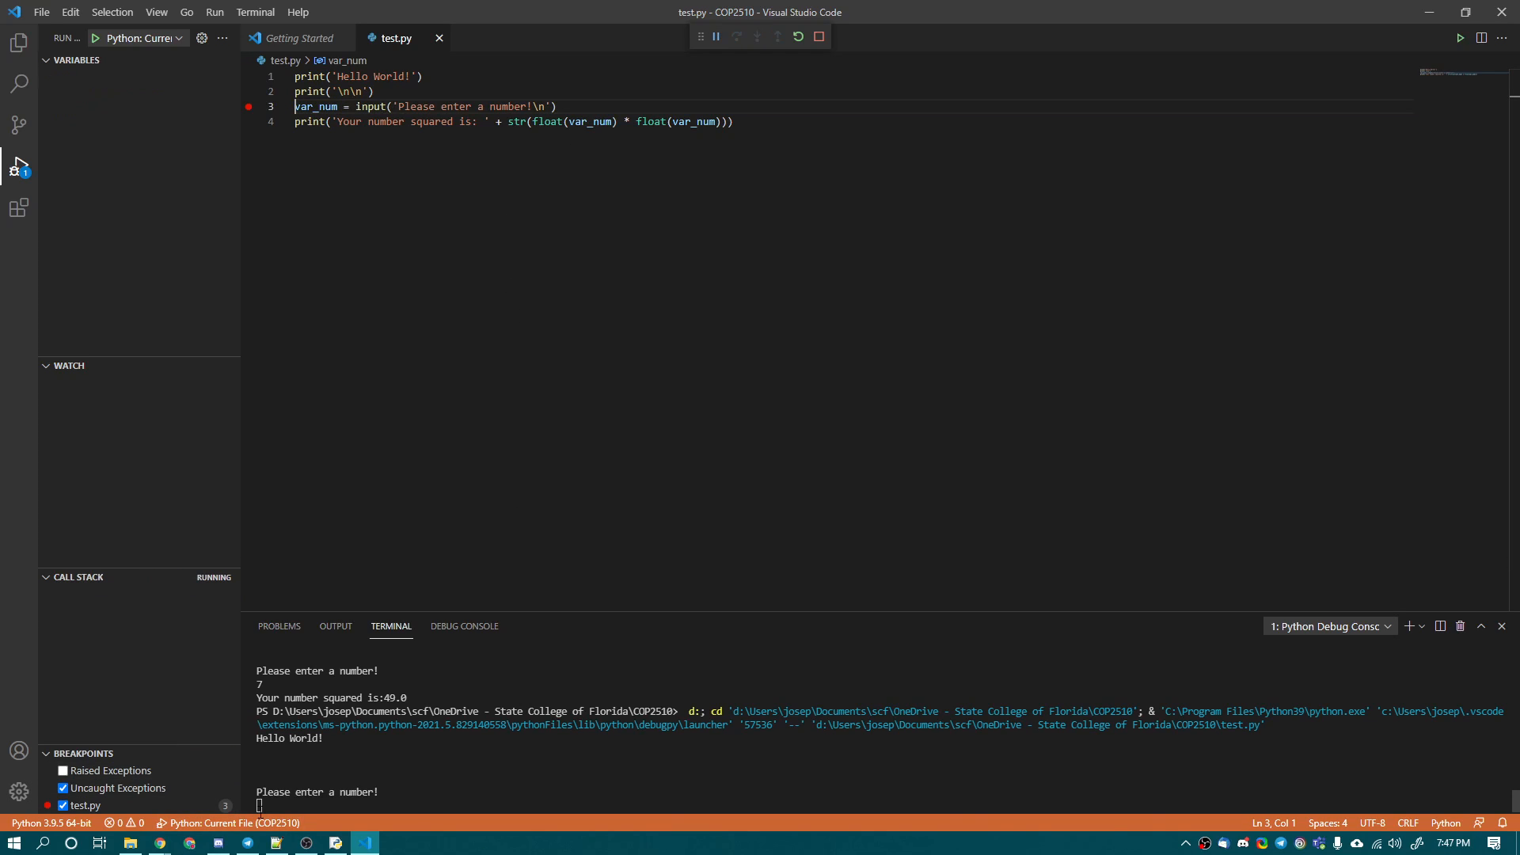
{"action": "type", "text": "789"}
{"action": "key", "text": "Return"}
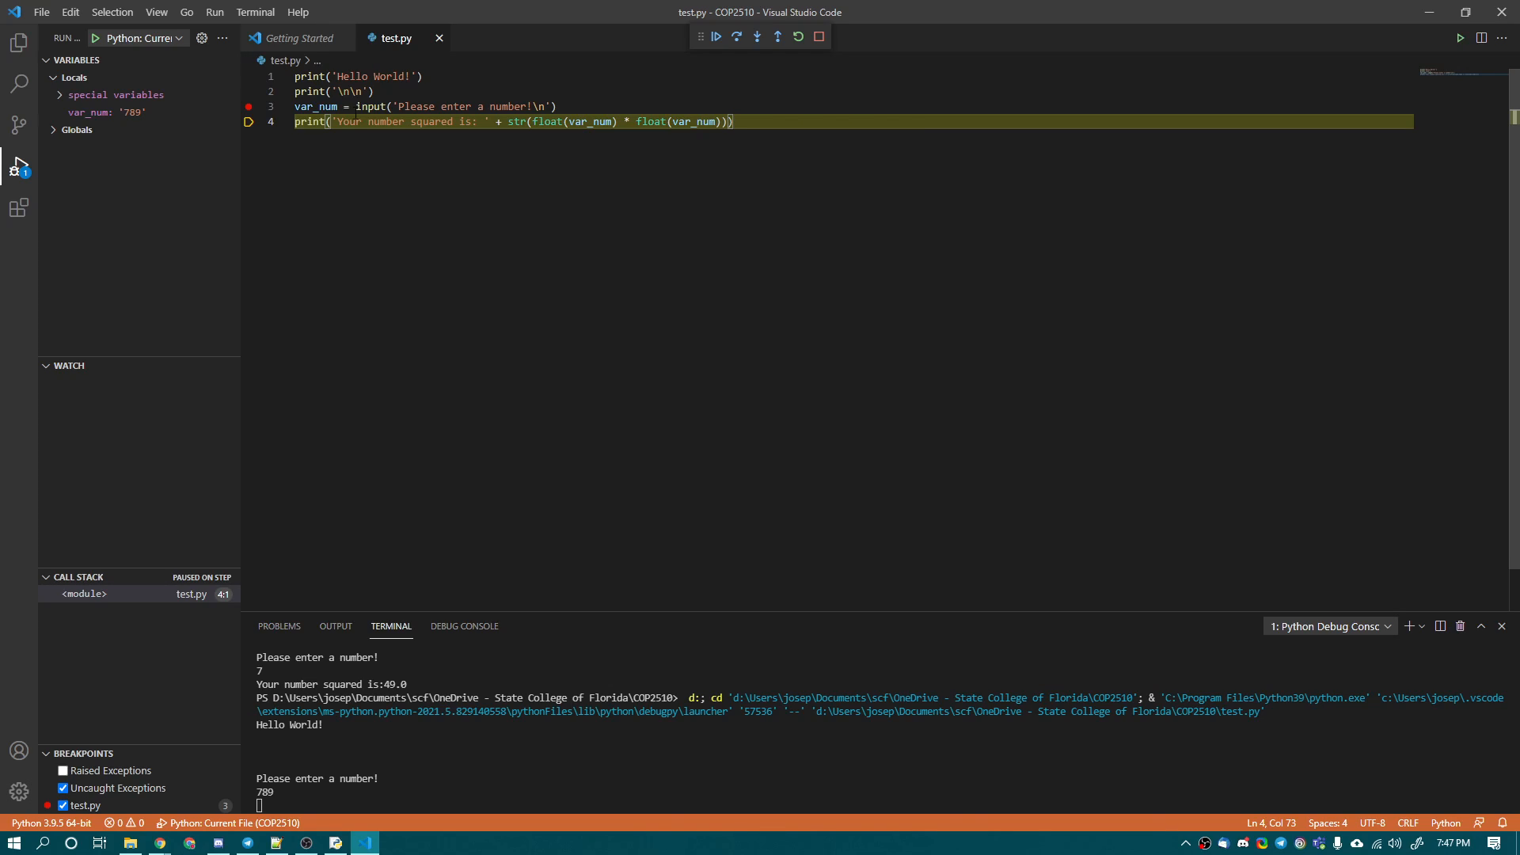
Inspect var_num on line 3 and the expression on line 4, and continue the paused run to its end.
{"action": "mouse_move", "coordinate": [325, 108]}
{"action": "mouse_move", "coordinate": [553, 123]}
{"action": "key", "text": "F5"}
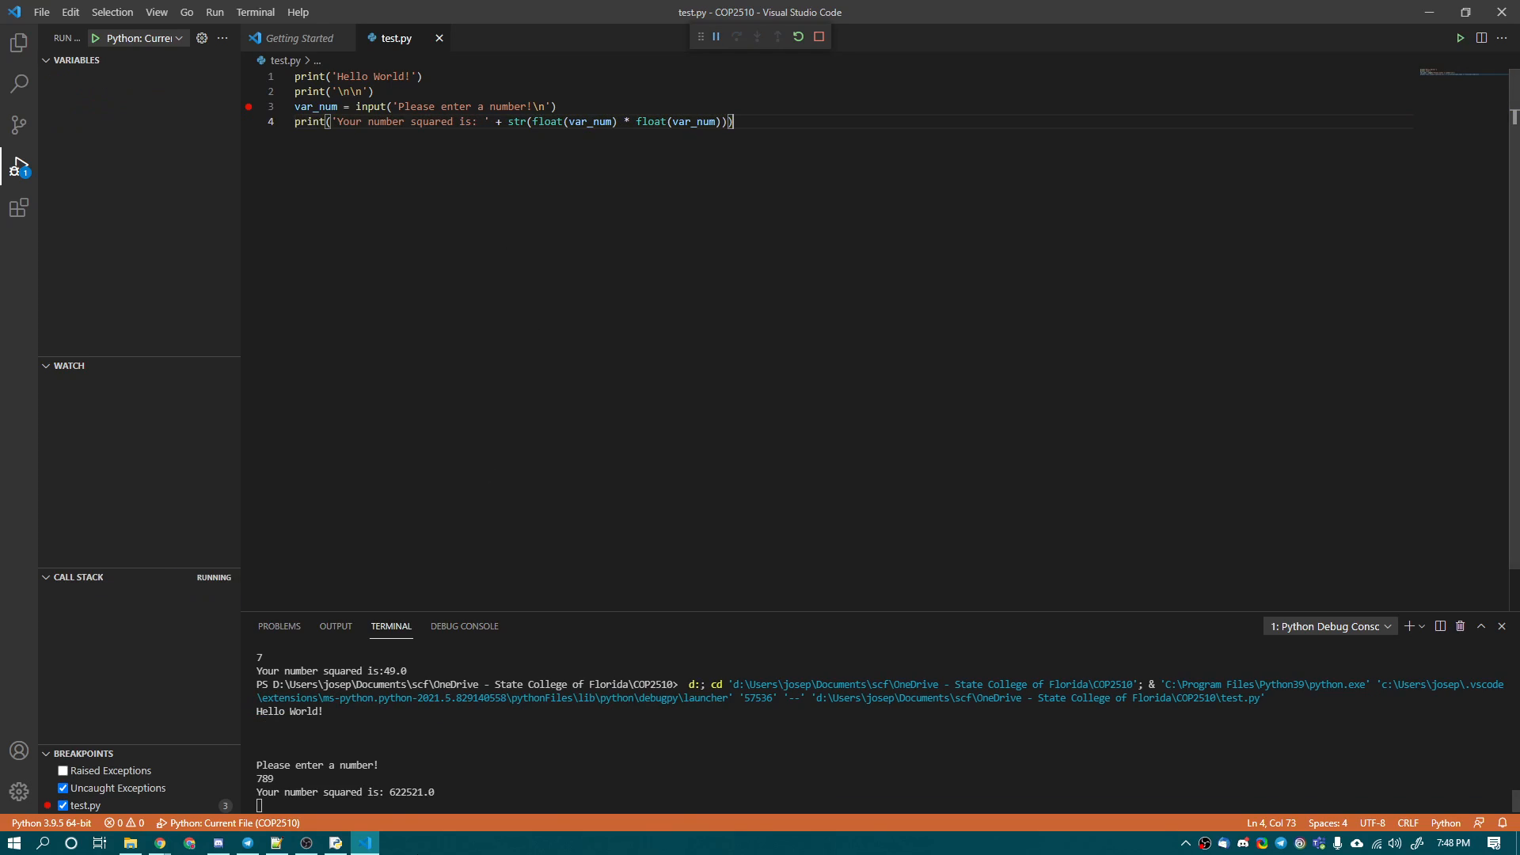